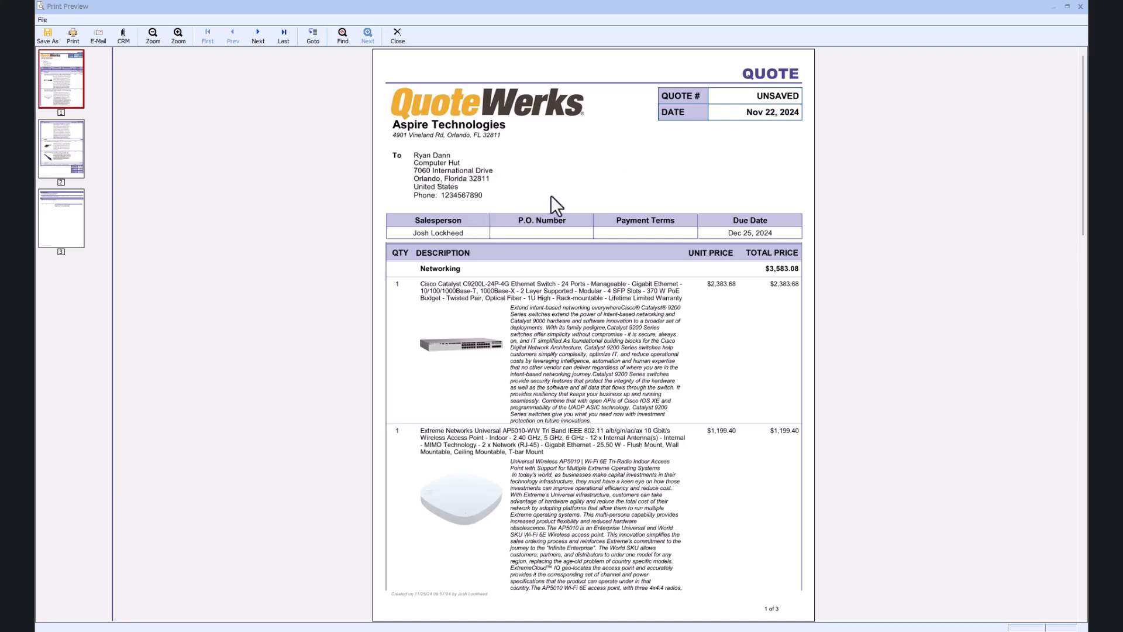
Step: Review all three pages of the quote in the print preview, down to the totals, payment options and notes, and close it
{"action": "scroll", "coordinate": [551, 195], "scroll_direction": "down", "scroll_amount": 3}
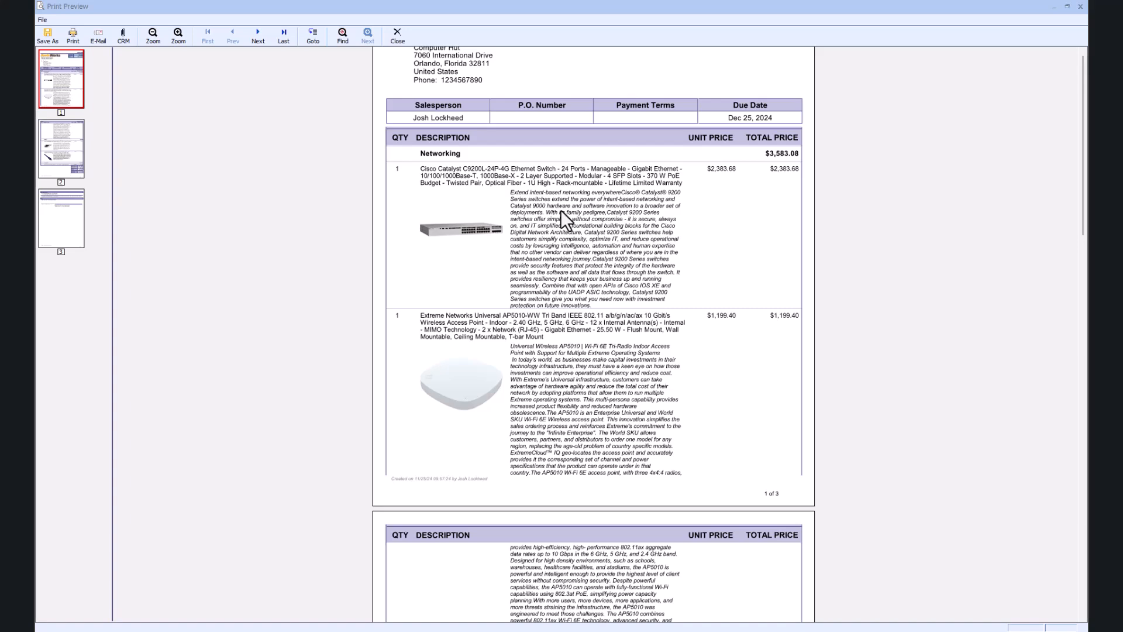
{"action": "scroll", "coordinate": [562, 212], "scroll_direction": "down", "scroll_amount": 10}
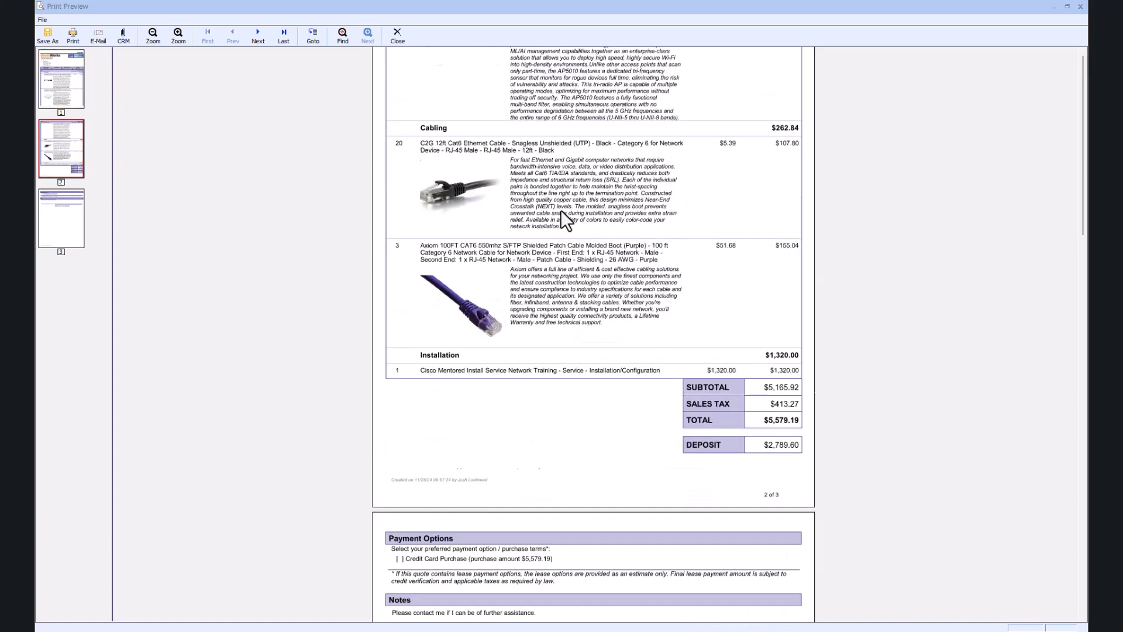
{"action": "scroll", "coordinate": [562, 213], "scroll_direction": "down", "scroll_amount": 2}
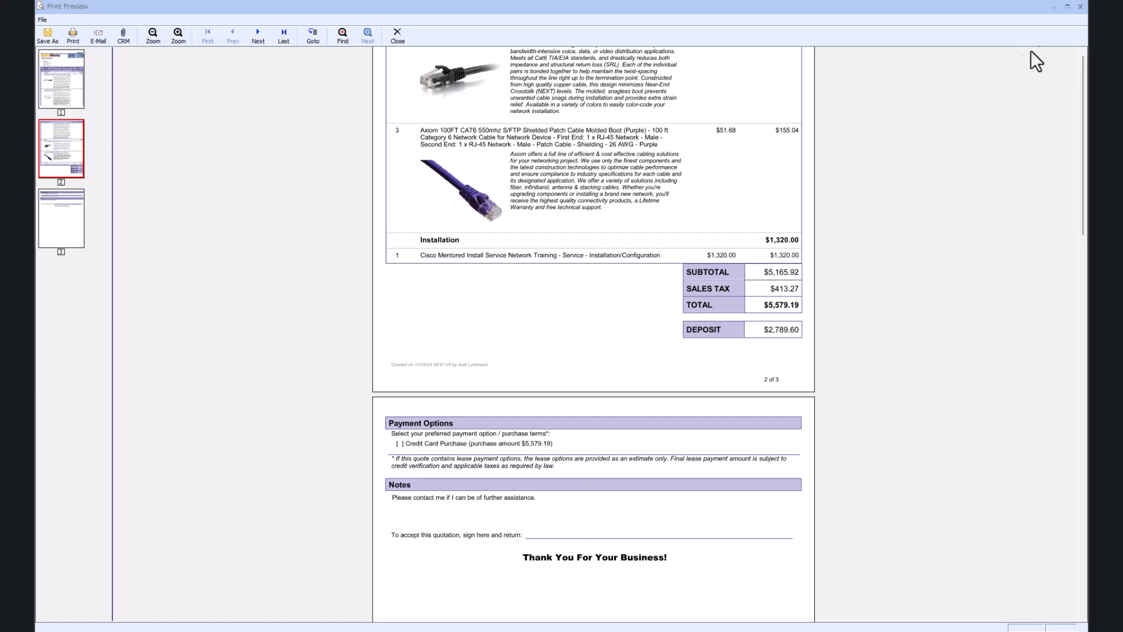
{"action": "left_click", "coordinate": [1079, 7]}
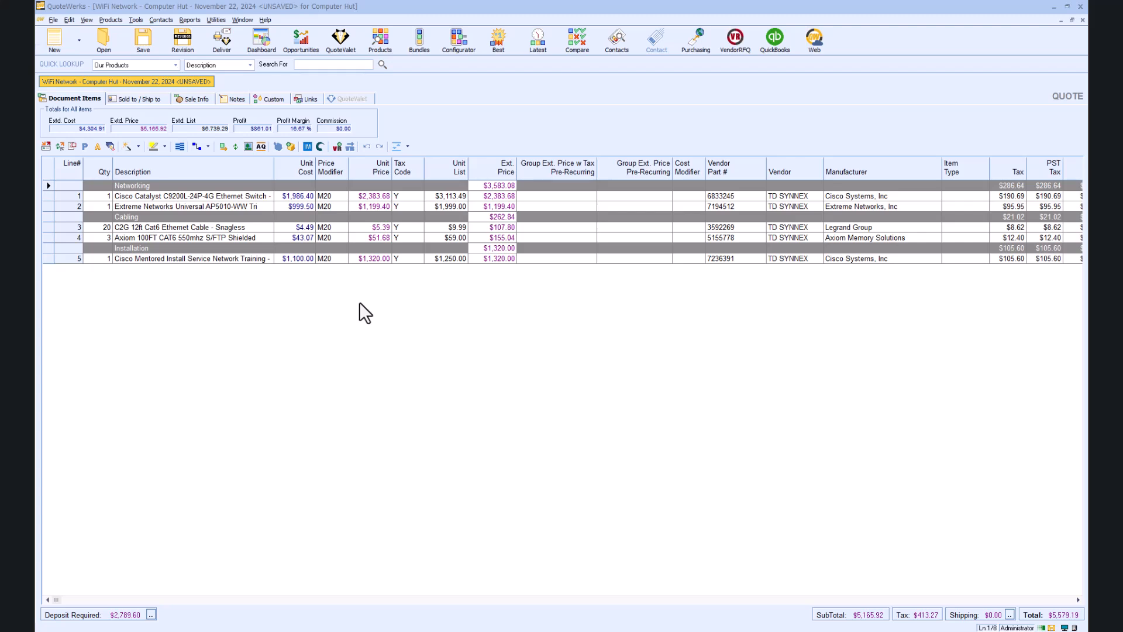
Step: Open the program's company options and review the company registration information used on quotes
{"action": "left_click", "coordinate": [129, 18]}
{"action": "left_click", "coordinate": [188, 302]}
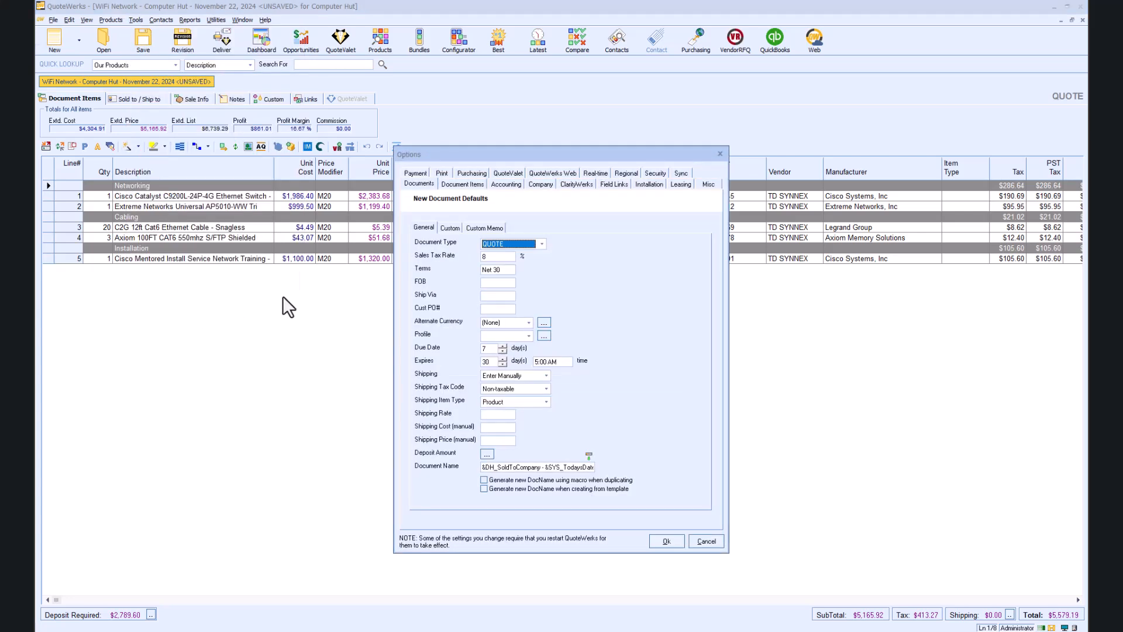
{"action": "left_click", "coordinate": [540, 184]}
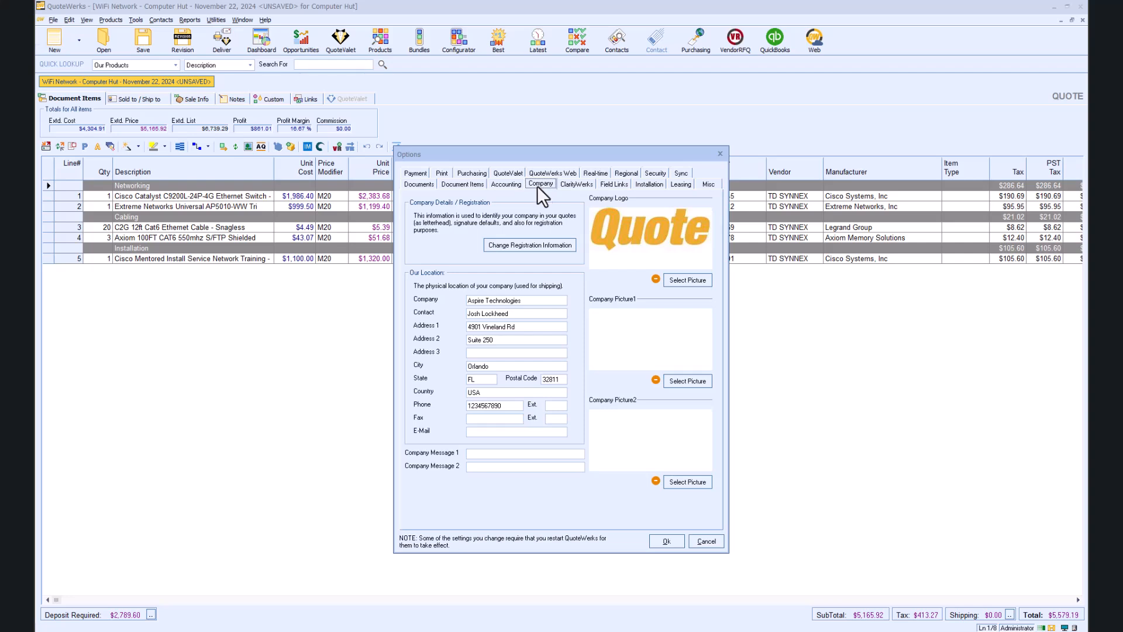
{"action": "left_click", "coordinate": [535, 247]}
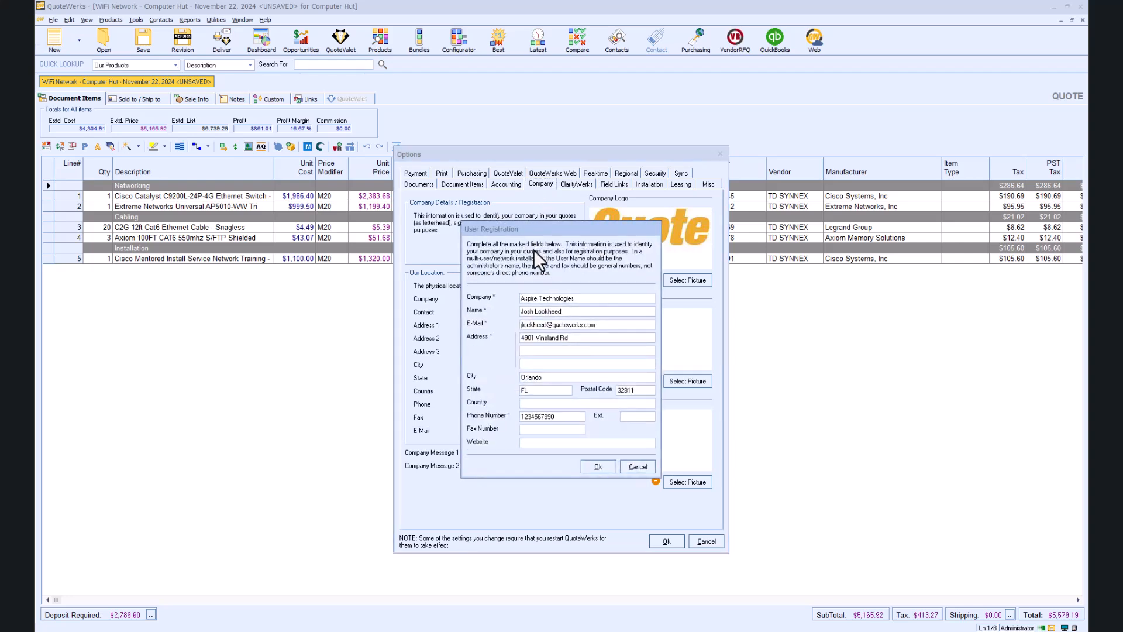
{"action": "left_click", "coordinate": [594, 463]}
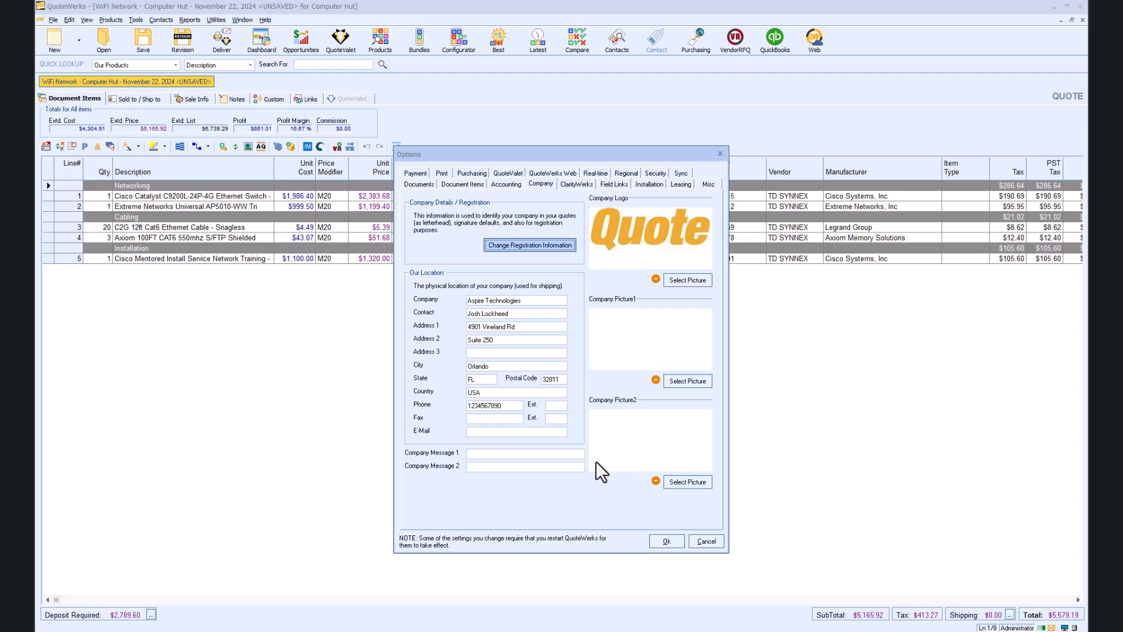
Step: Replace the Company Logo with the Santa-hat logo picture from the Demo Items folder on the Desktop
{"action": "left_click", "coordinate": [682, 283]}
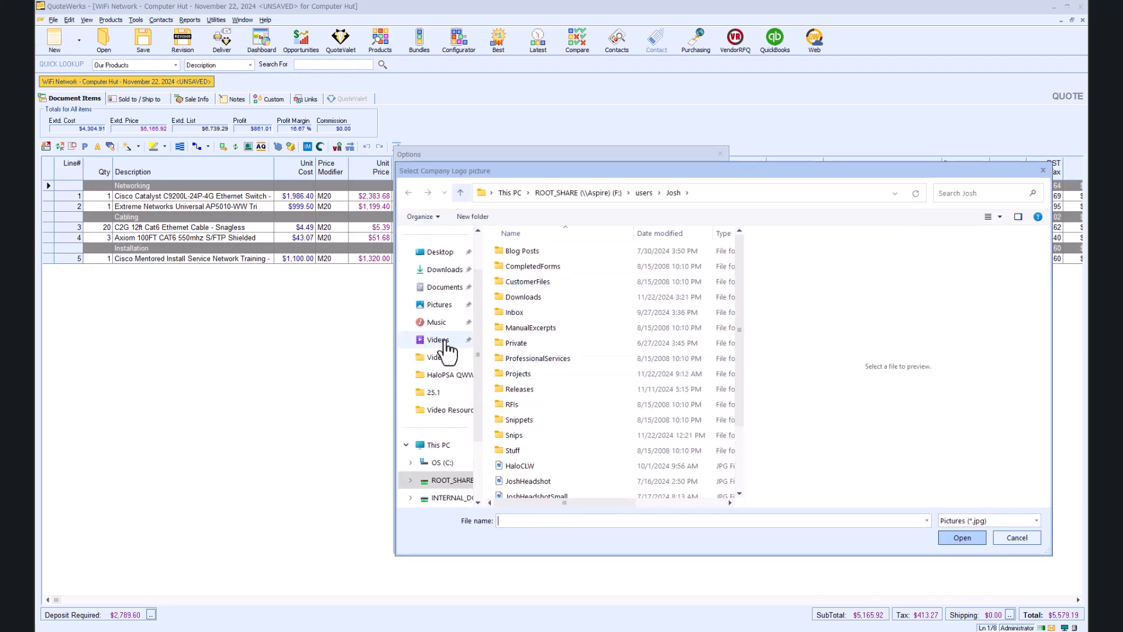
{"action": "left_click", "coordinate": [440, 253]}
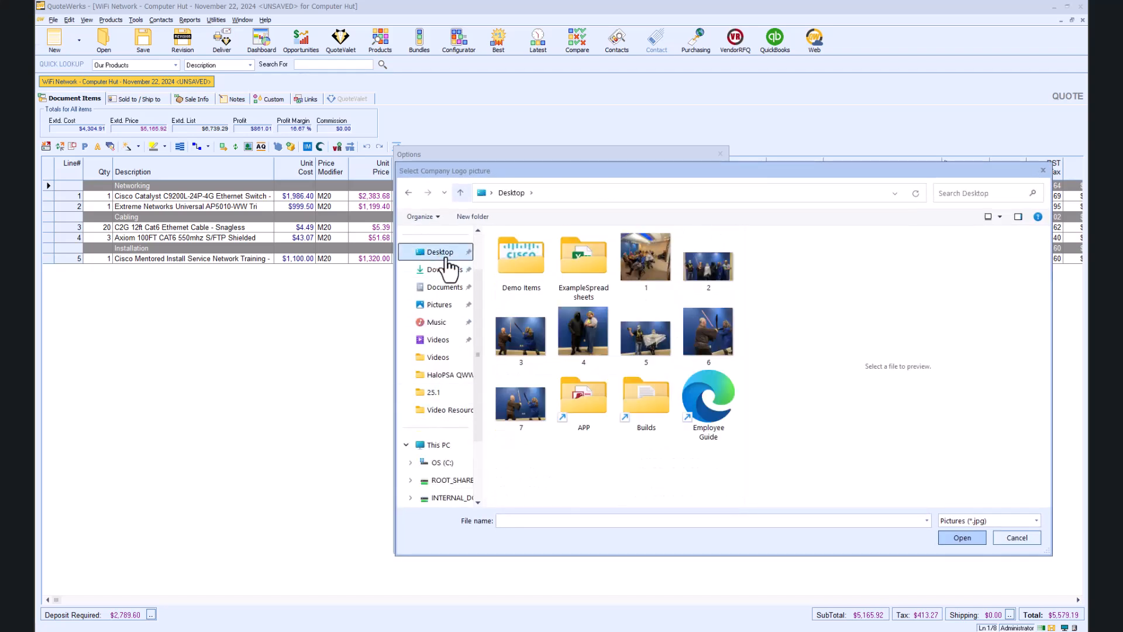
{"action": "double_click", "coordinate": [531, 265]}
{"action": "double_click", "coordinate": [577, 281]}
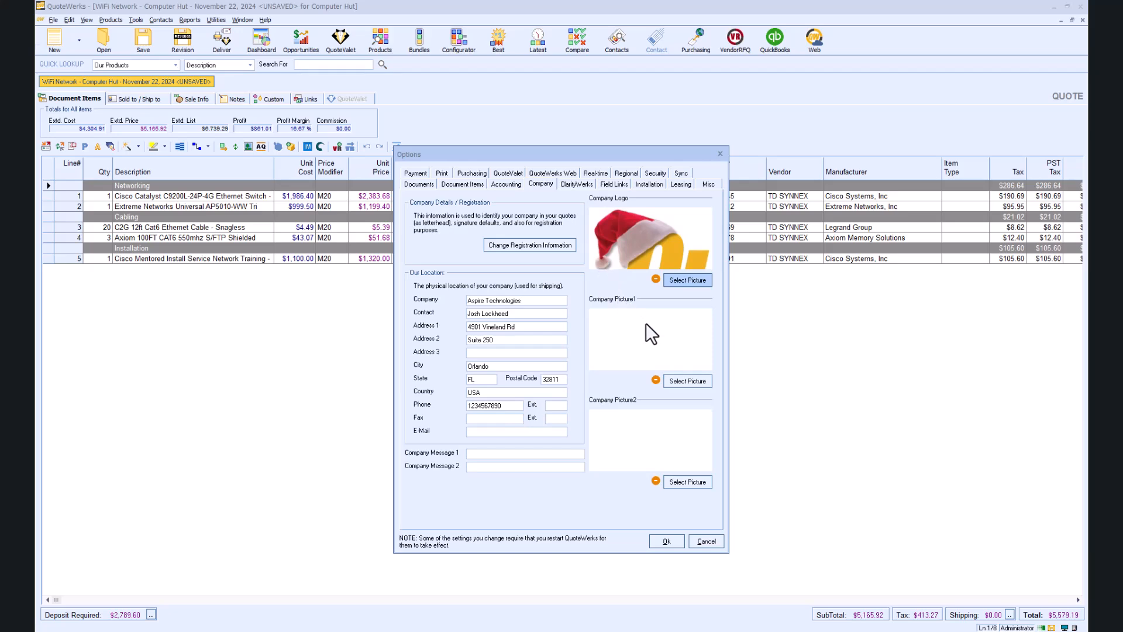
Step: Set Company Picture1 to the Cisco Partner logo and save the options
{"action": "left_click", "coordinate": [682, 382]}
{"action": "left_click", "coordinate": [531, 282]}
{"action": "left_click", "coordinate": [961, 537]}
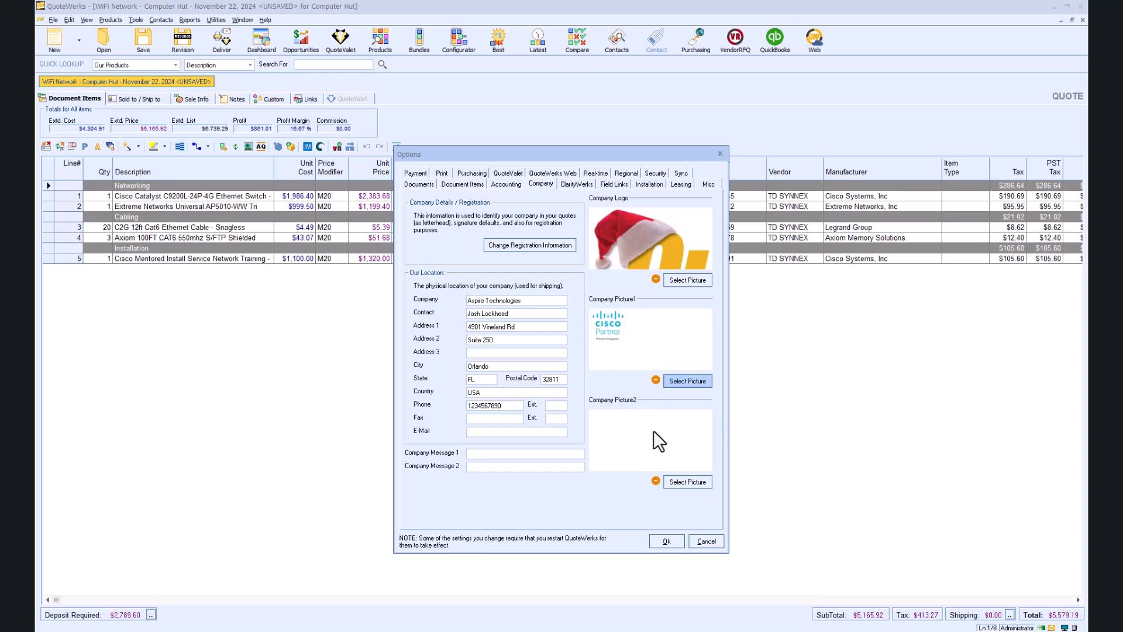
{"action": "left_click", "coordinate": [671, 540]}
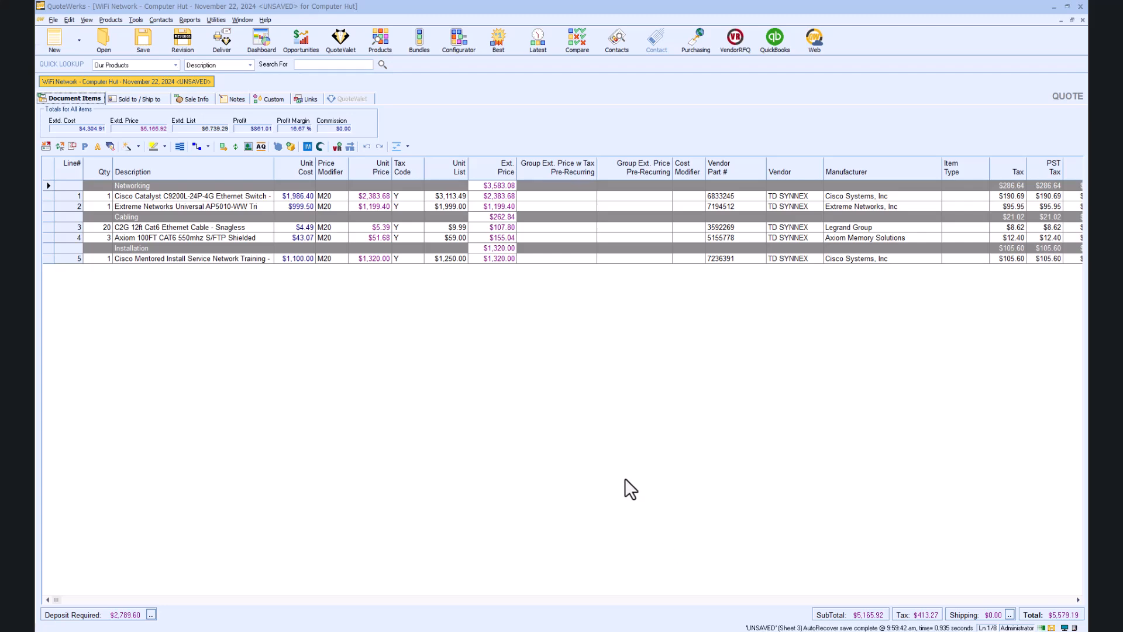
Step: Set the Terms in the quote's sale information to "50% due at time of order"
{"action": "left_click", "coordinate": [199, 98]}
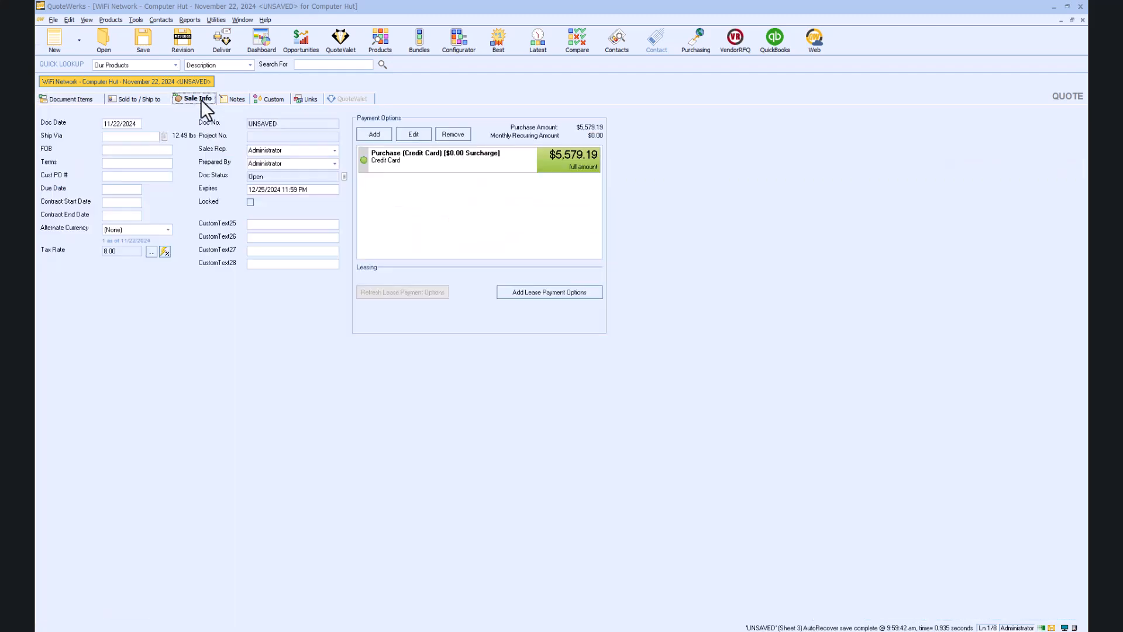
{"action": "left_click", "coordinate": [163, 163]}
{"action": "type", "text": "50% due at time of order"}
Step: Review the quote's expiration date, its credit card payment option, and the introduction and closing notes
{"action": "left_click_drag", "start_coordinate": [308, 187], "coordinate": [241, 188]}
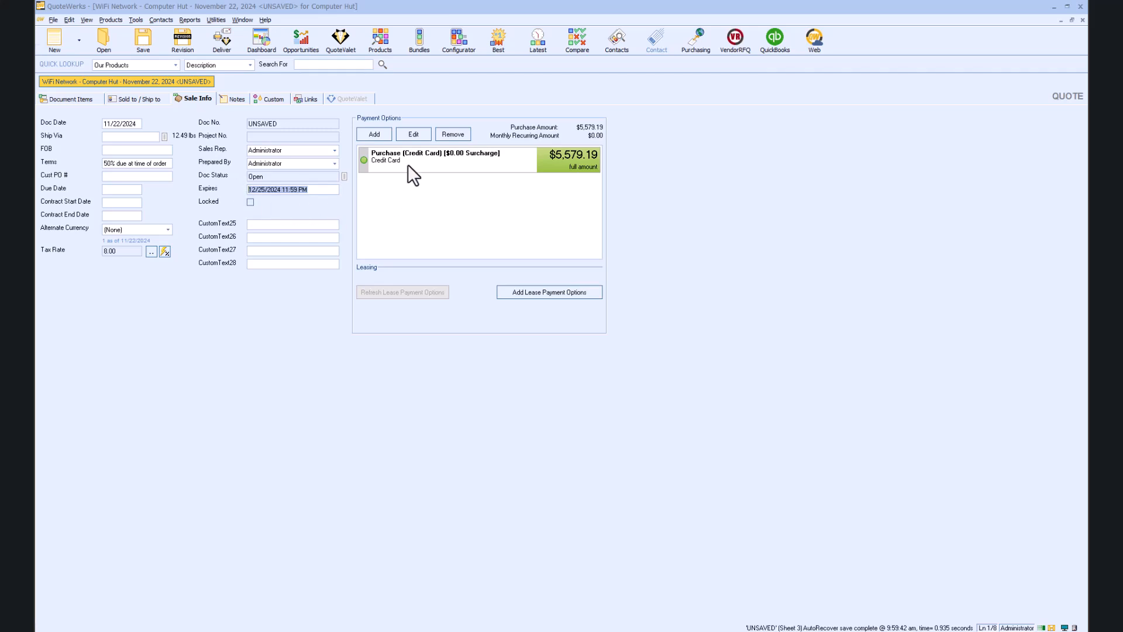
{"action": "left_click", "coordinate": [383, 172]}
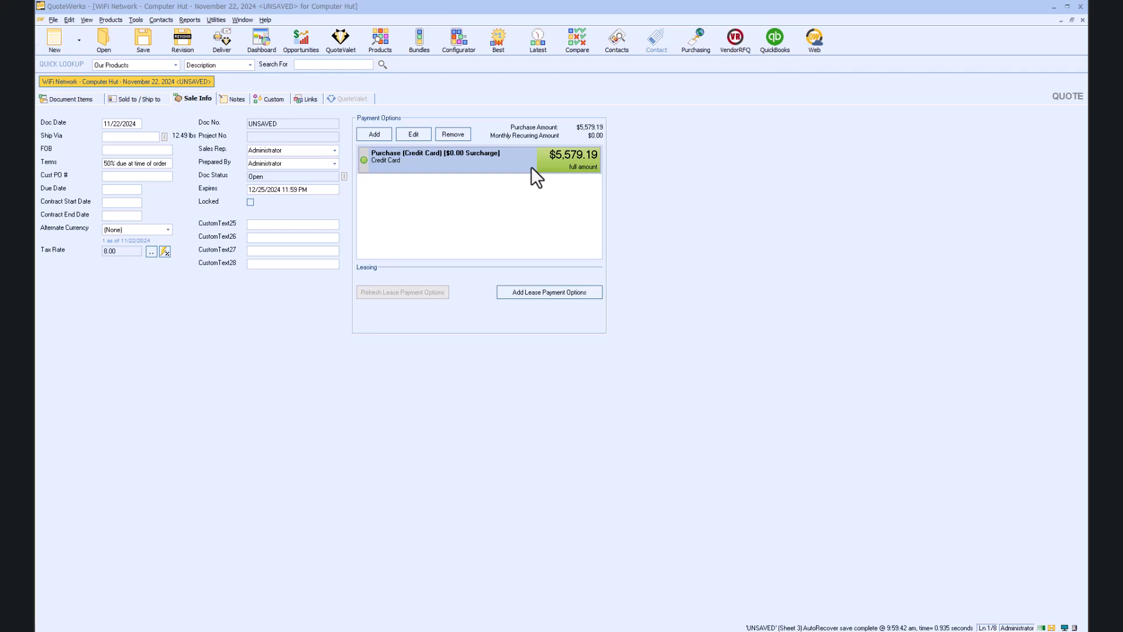
{"action": "left_click", "coordinate": [235, 97]}
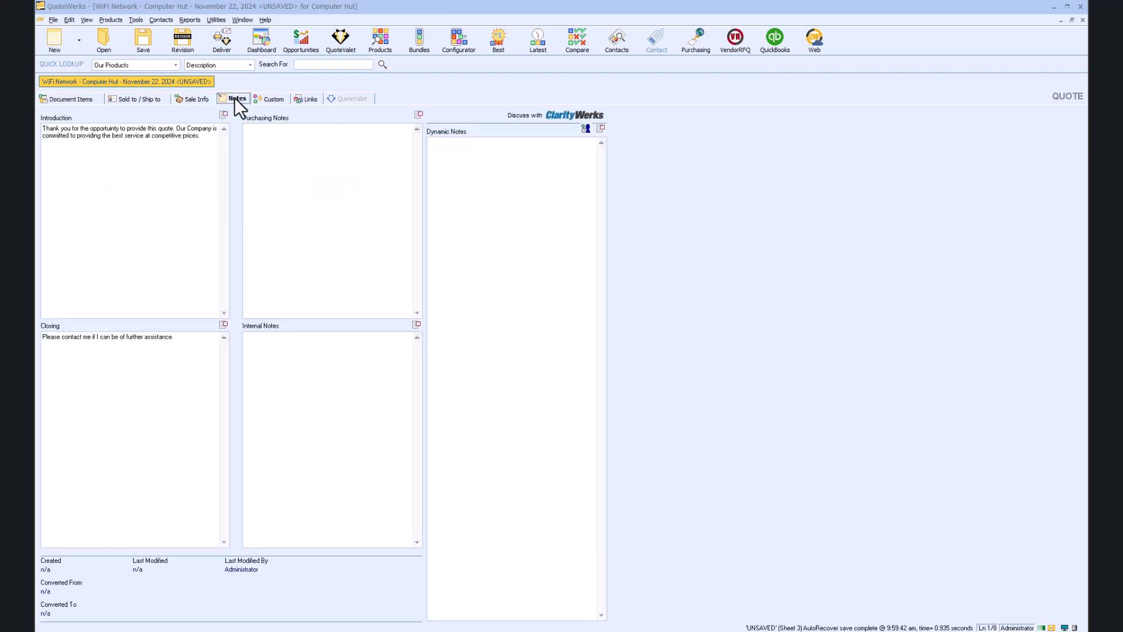
{"action": "left_click_drag", "start_coordinate": [211, 139], "coordinate": [38, 129]}
{"action": "left_click_drag", "start_coordinate": [190, 339], "coordinate": [41, 338]}
{"action": "left_click", "coordinate": [287, 260]}
Step: Clone the Quote (Minimal) print layout as a QUOTE layout named "Quote (Minimal)JLTest"
{"action": "left_click", "coordinate": [226, 47]}
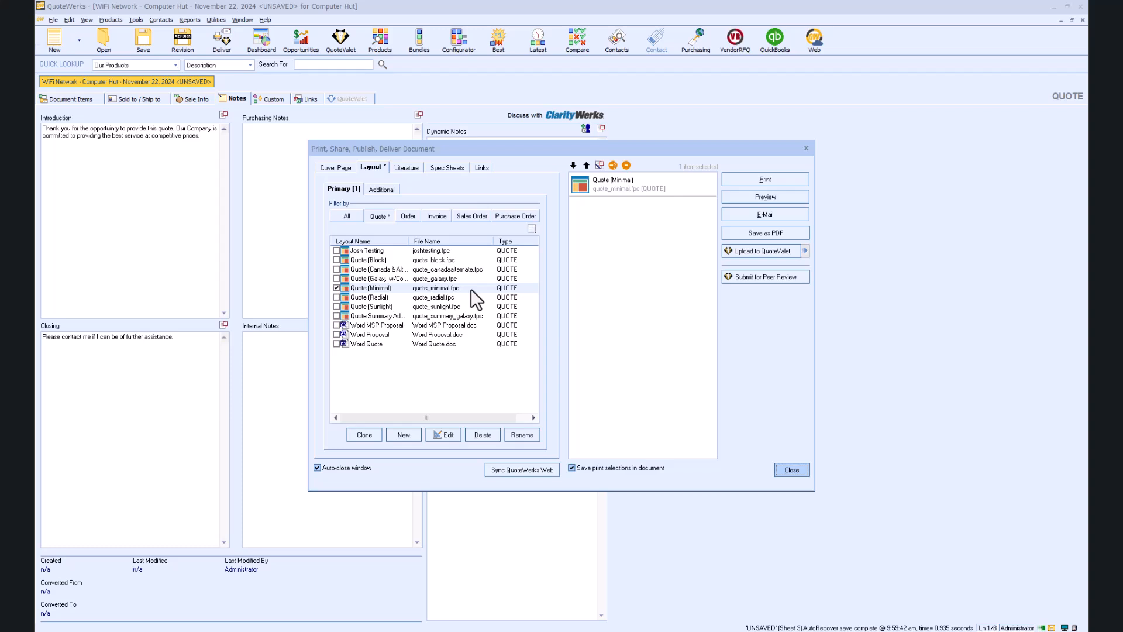
{"action": "left_click", "coordinate": [375, 435]}
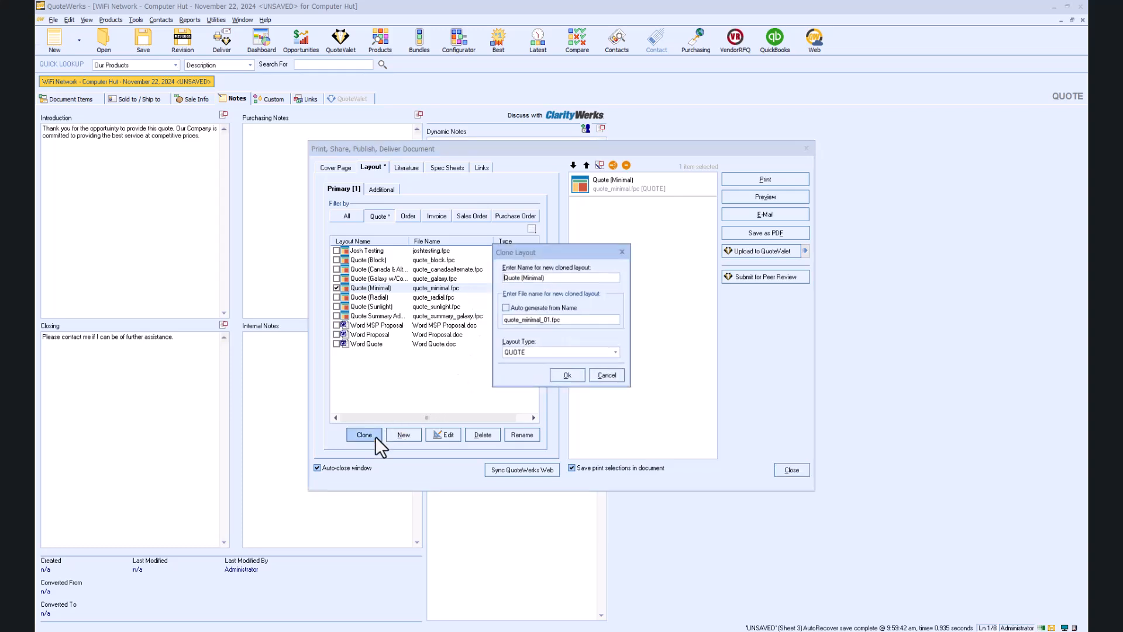
{"action": "left_click", "coordinate": [560, 279]}
{"action": "type", "text": "JLTest"}
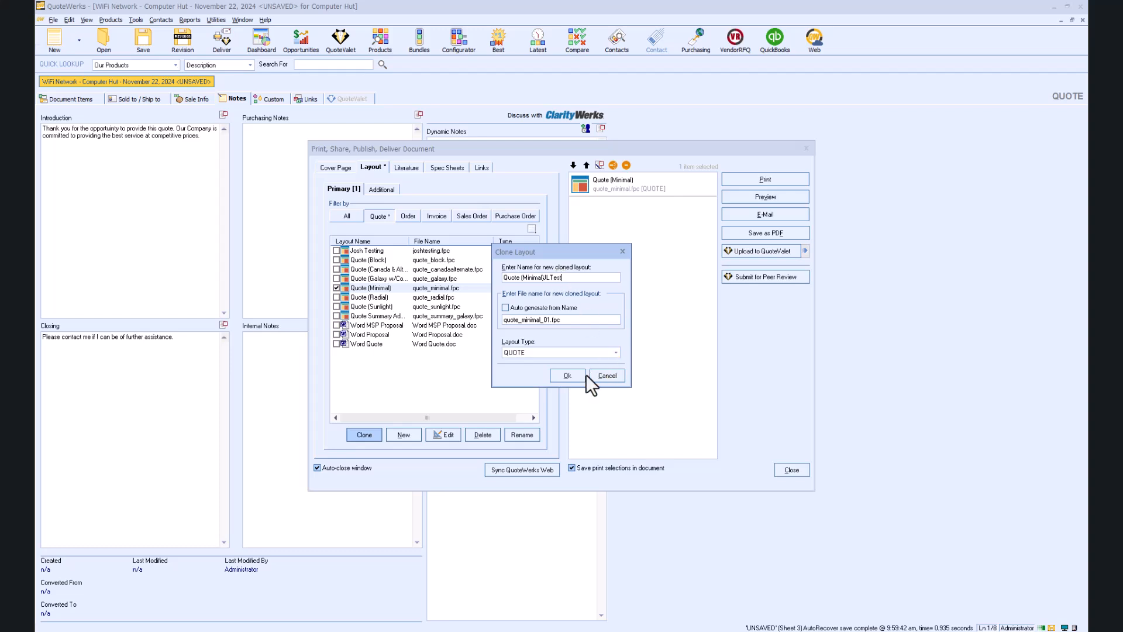
{"action": "left_click", "coordinate": [576, 376]}
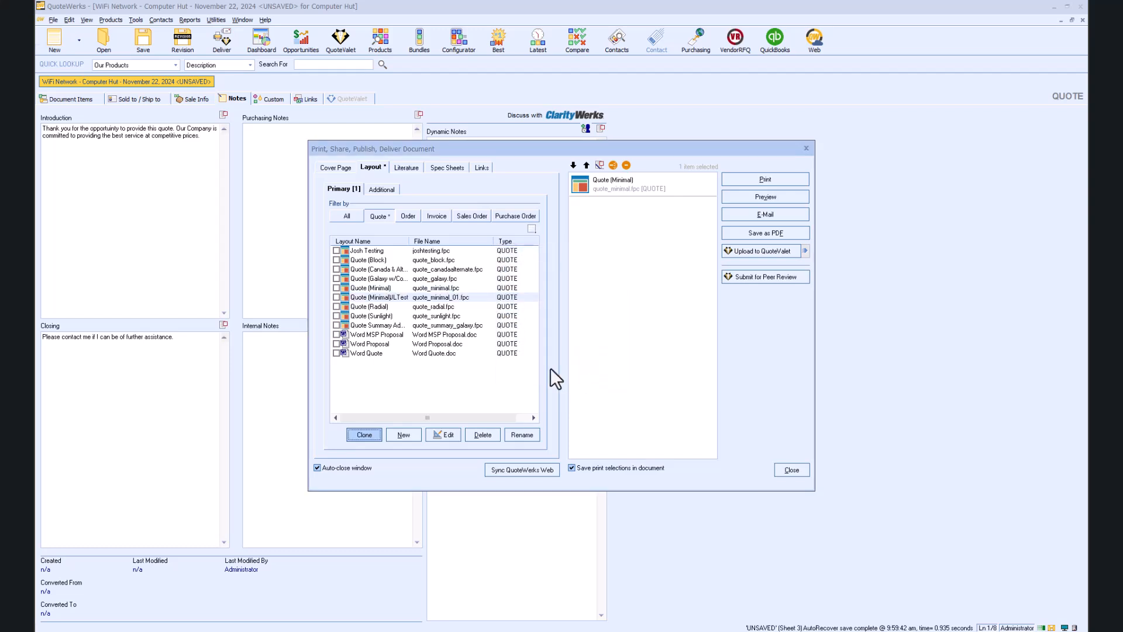
Step: Choose Quote (Minimal)JLTest as the quote's print layout and preview the document through to its last page
{"action": "left_click", "coordinate": [337, 297]}
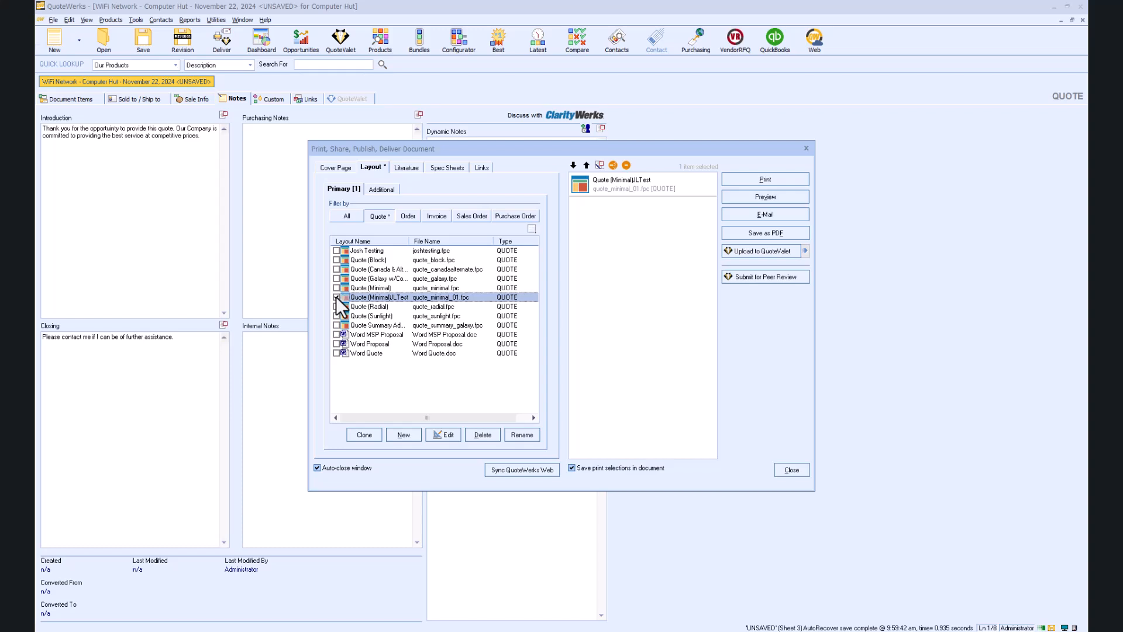
{"action": "left_click", "coordinate": [777, 195]}
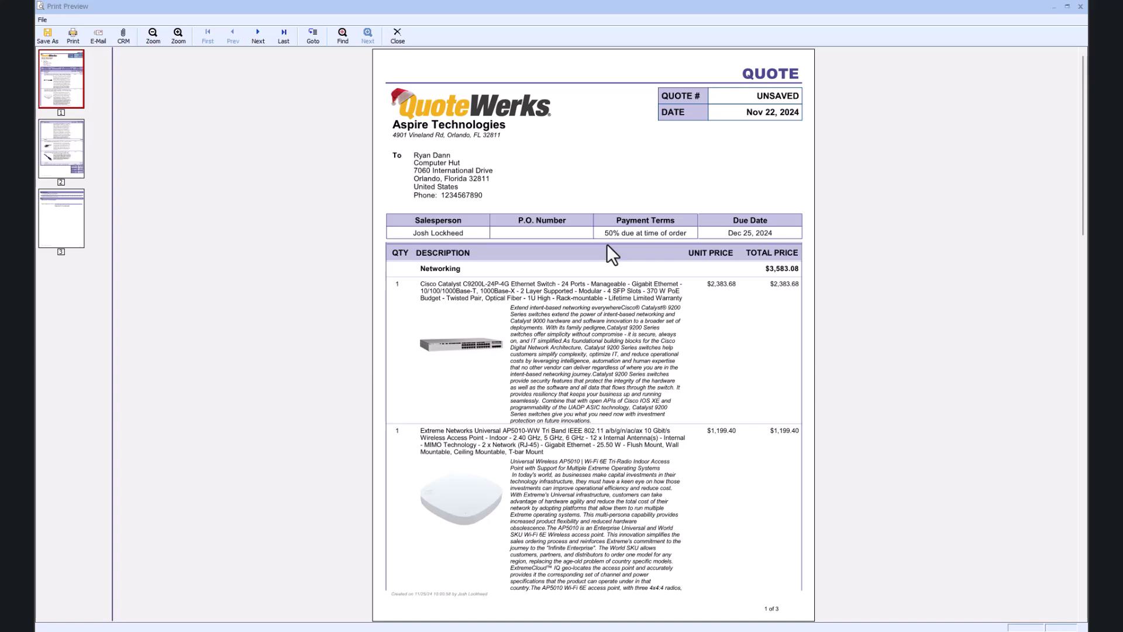
{"action": "scroll", "coordinate": [603, 257], "scroll_direction": "down", "scroll_amount": 15}
{"action": "scroll", "coordinate": [603, 260], "scroll_direction": "down", "scroll_amount": 4}
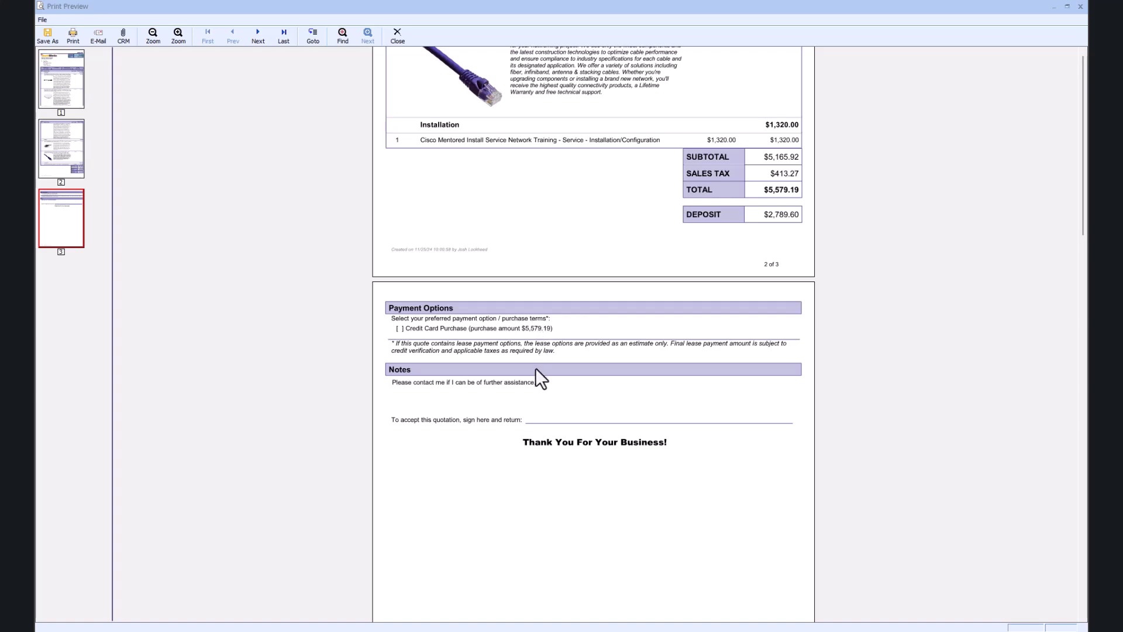
{"action": "left_click", "coordinate": [1080, 7]}
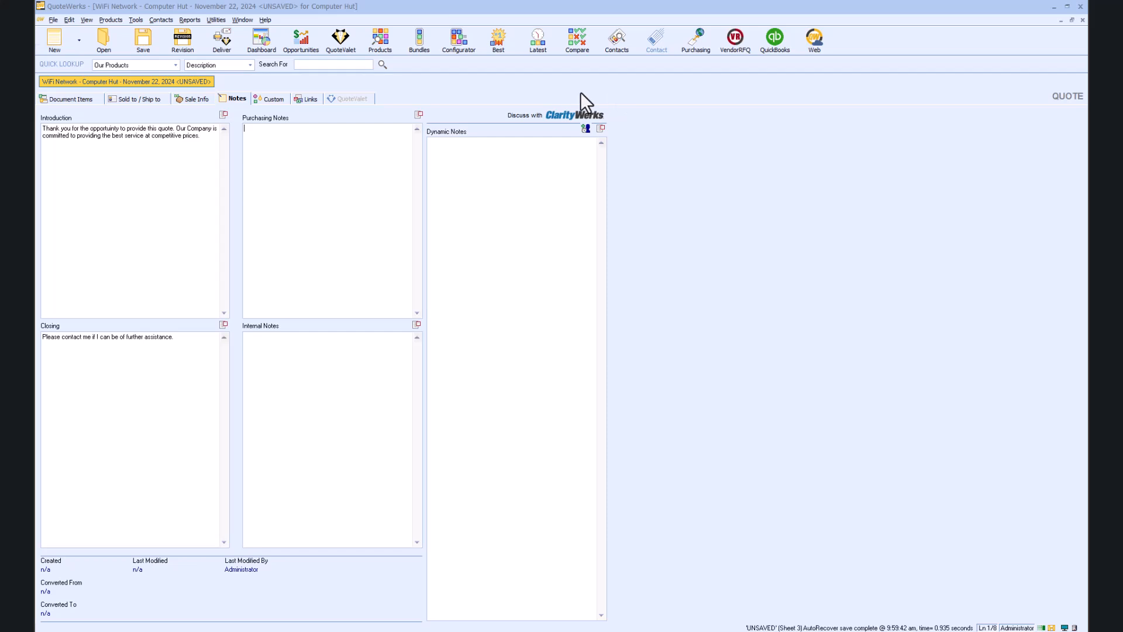
Step: Open the Quote (Minimal)JLTest layout for editing and inspect the DATE label and DocDate field in Report Header 2
{"action": "left_click", "coordinate": [91, 98]}
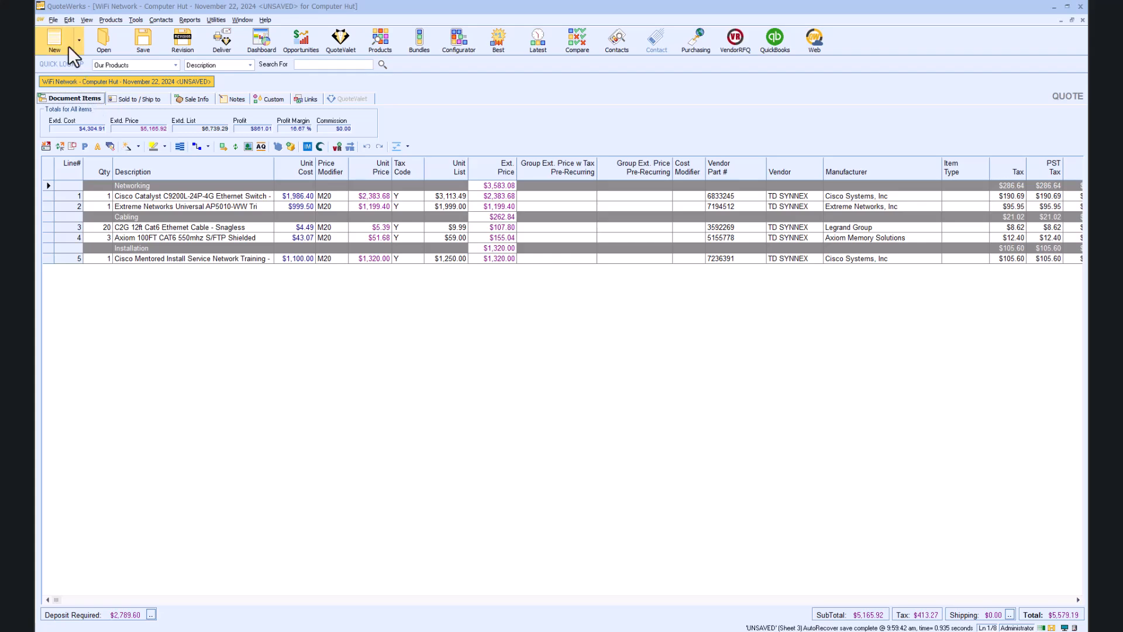
{"action": "left_click", "coordinate": [212, 40]}
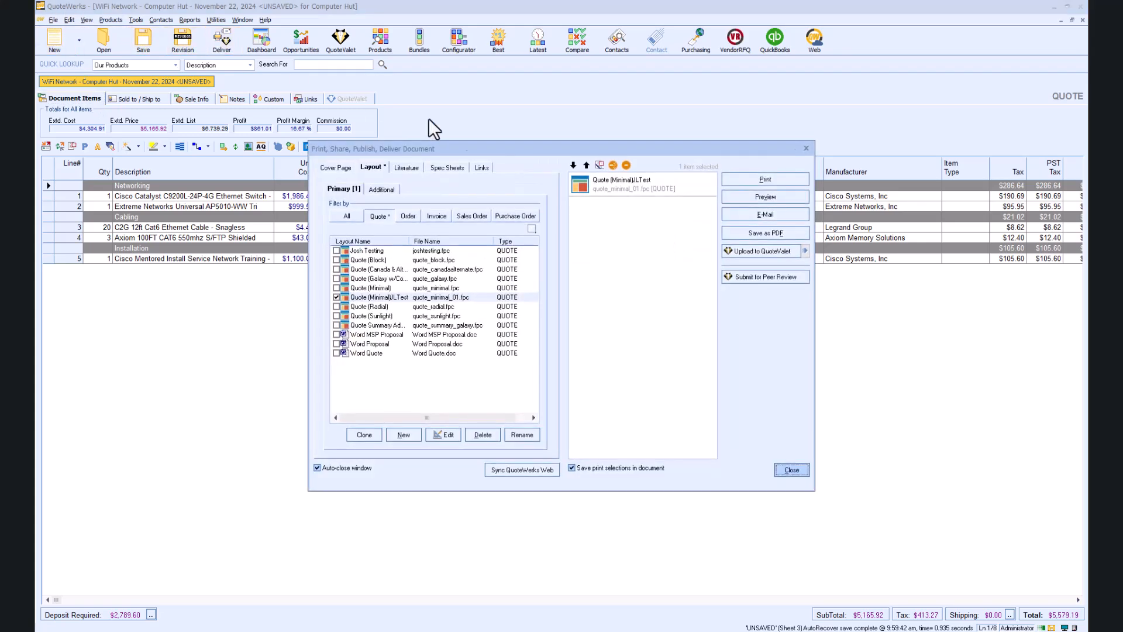
{"action": "left_click", "coordinate": [447, 436]}
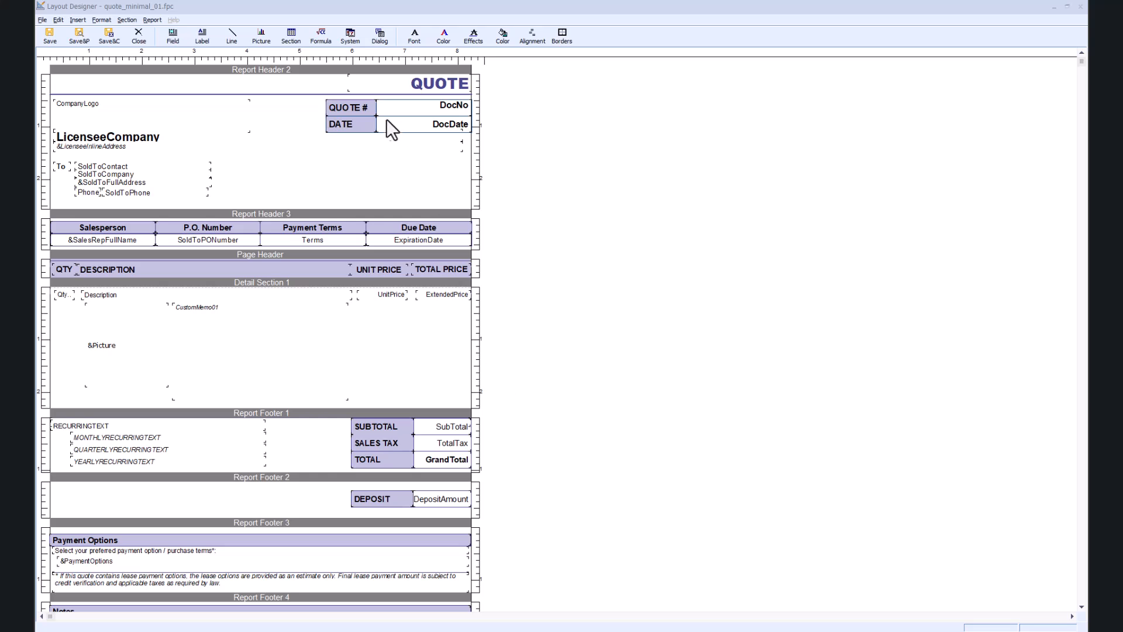
{"action": "left_click", "coordinate": [353, 126]}
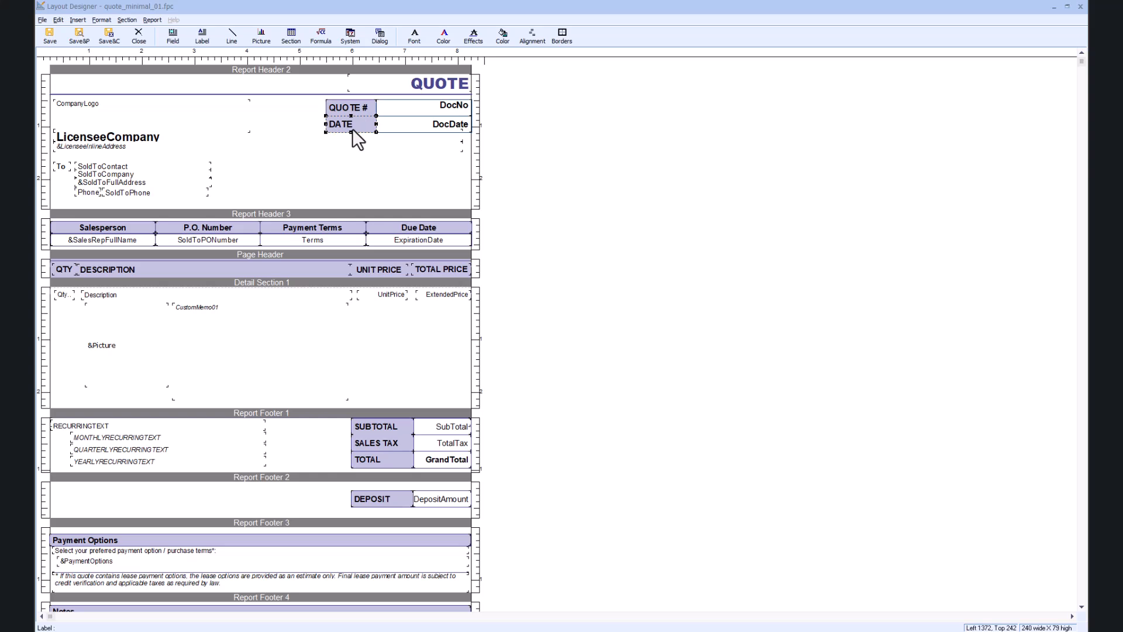
{"action": "left_click", "coordinate": [442, 113]}
{"action": "left_click", "coordinate": [444, 127]}
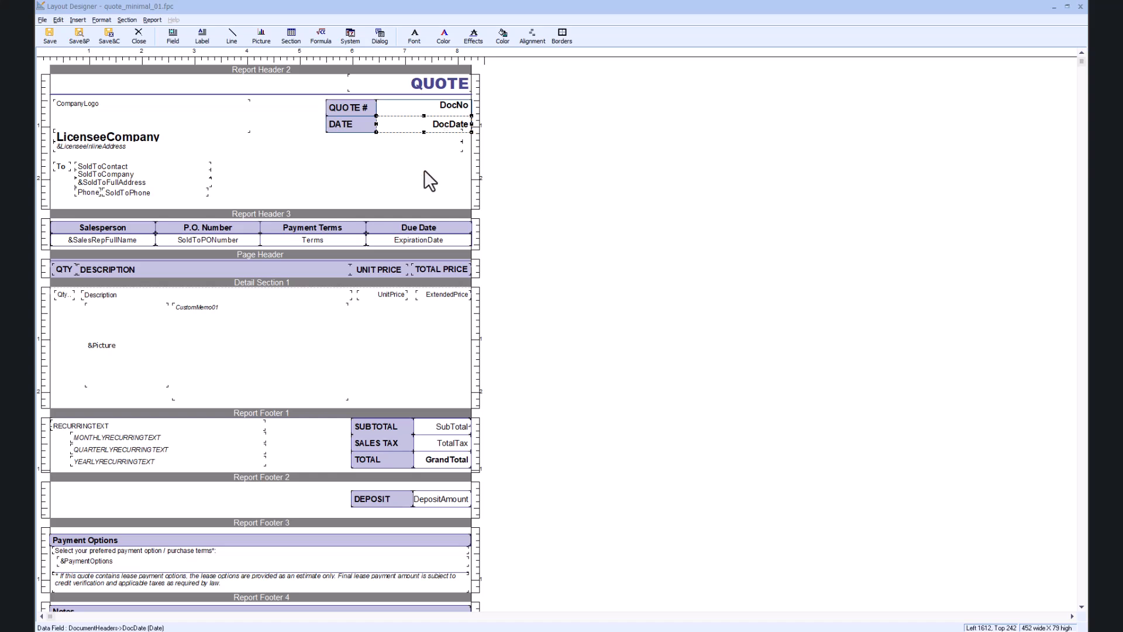
Step: Delete the &Picture and CustomMemo01 fields from Detail Section 1 and shorten the section to about 127 units high
{"action": "left_click", "coordinate": [136, 361]}
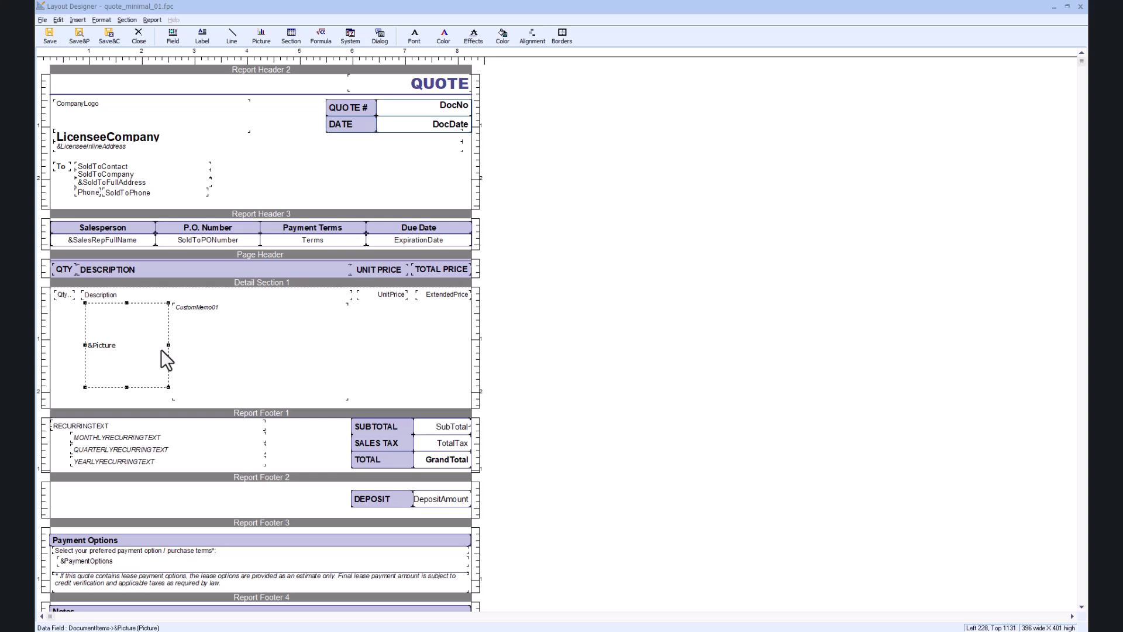
{"action": "key", "text": "Delete"}
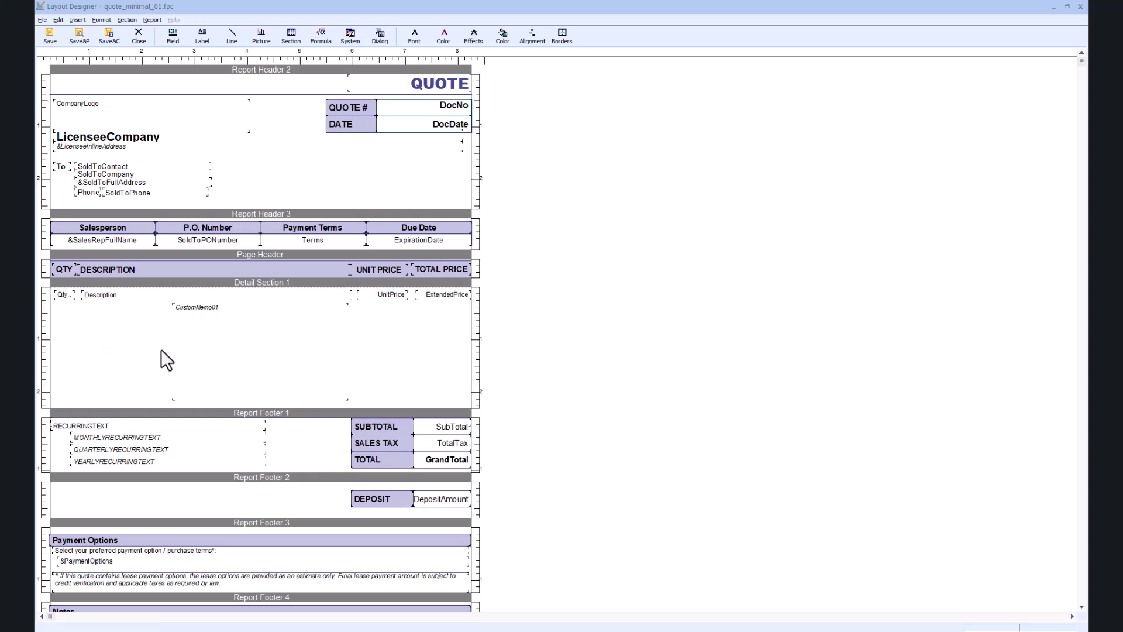
{"action": "left_click", "coordinate": [183, 349]}
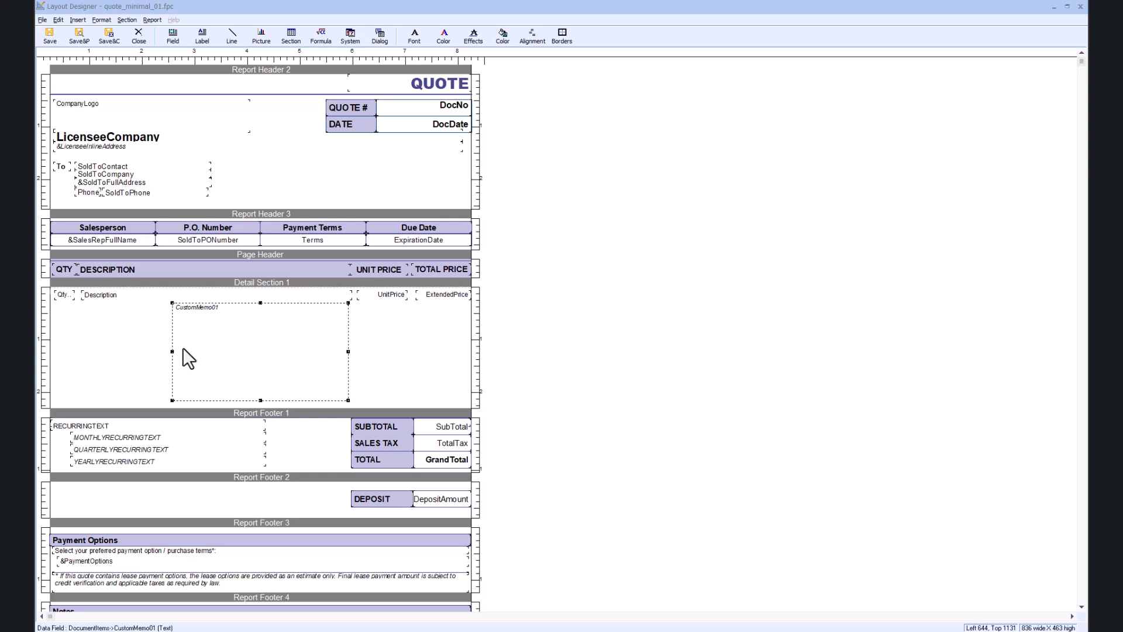
{"action": "key", "text": "Delete"}
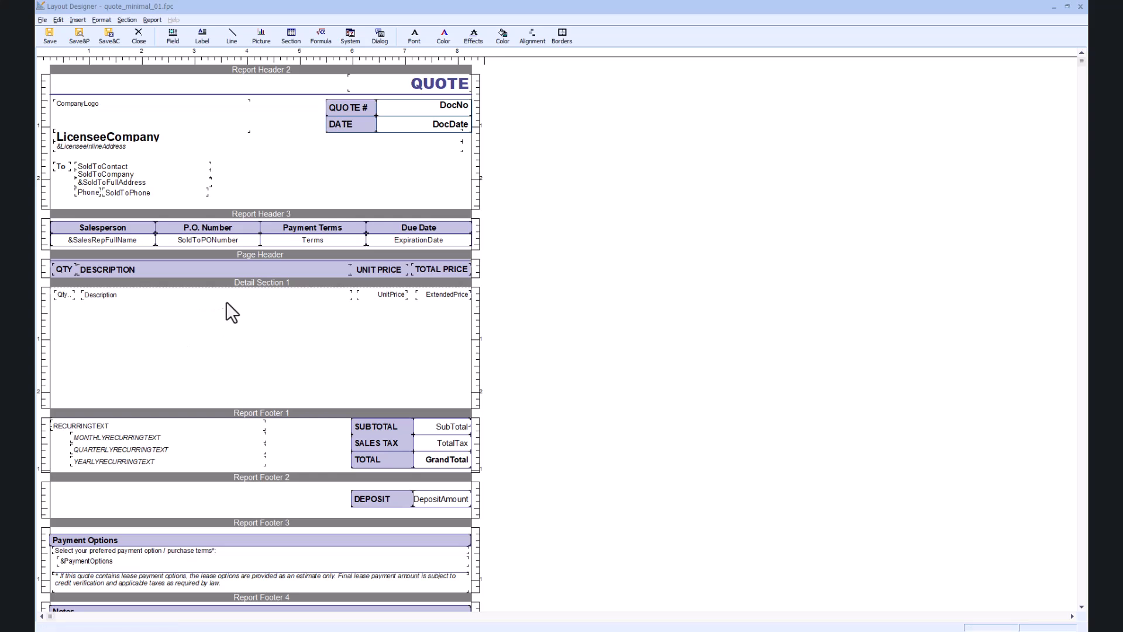
{"action": "left_click", "coordinate": [252, 283]}
{"action": "left_click_drag", "start_coordinate": [261, 407], "coordinate": [265, 305]}
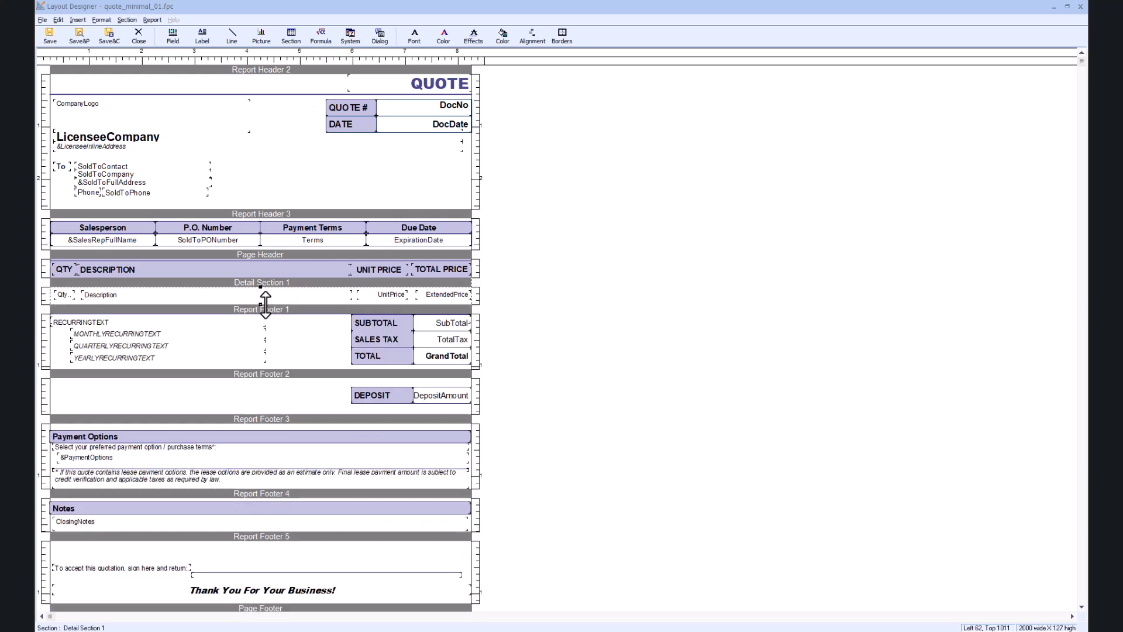
Step: Undo the last move of the QUOTE # label in Report Header 2
{"action": "right_click", "coordinate": [231, 294]}
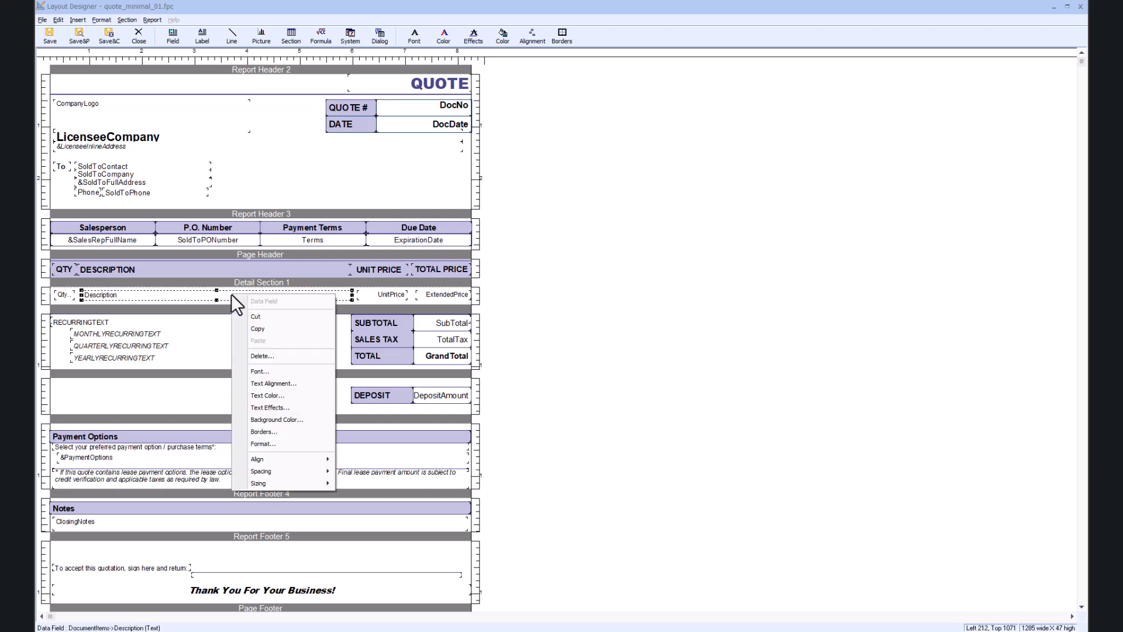
{"action": "left_click", "coordinate": [353, 112]}
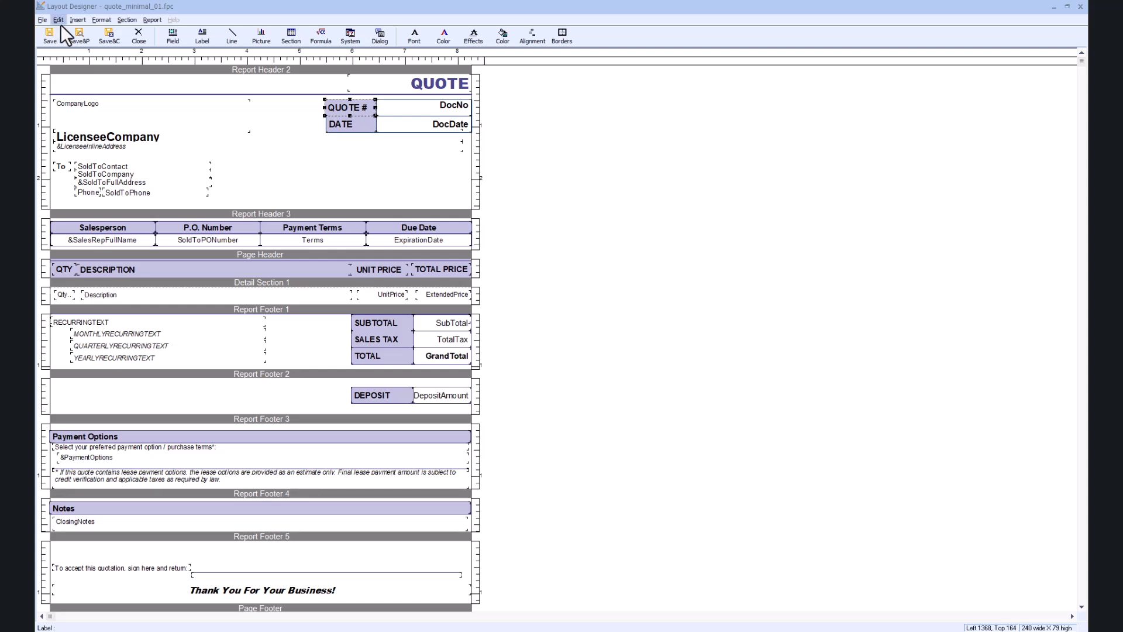
{"action": "left_click", "coordinate": [352, 155]}
{"action": "left_click", "coordinate": [362, 111]}
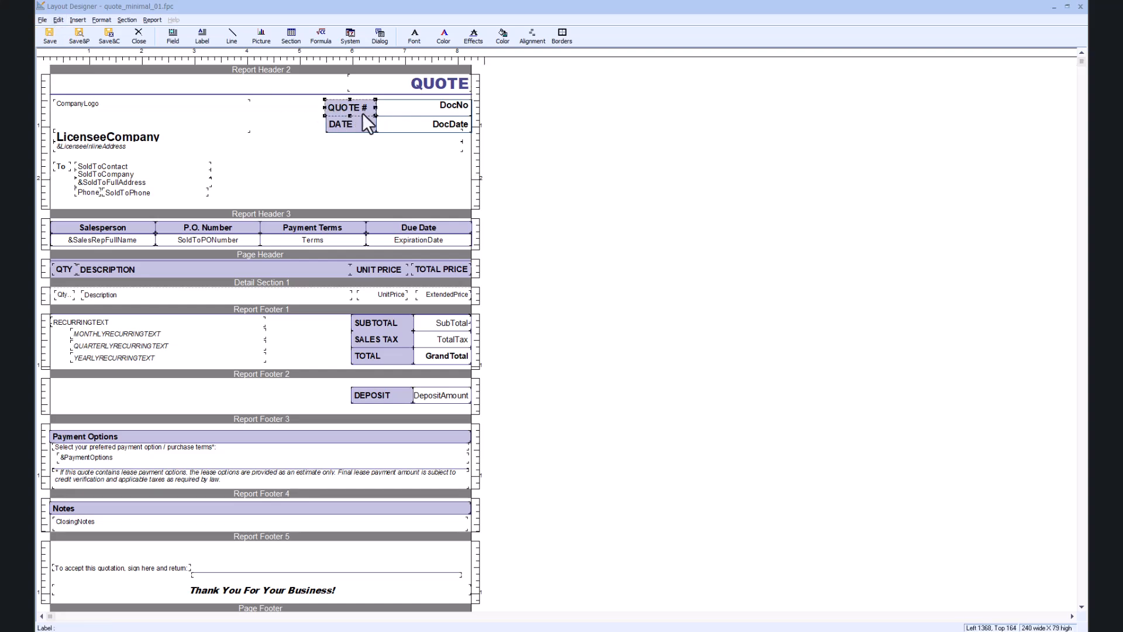
{"action": "left_click", "coordinate": [63, 24]}
{"action": "left_click", "coordinate": [72, 33]}
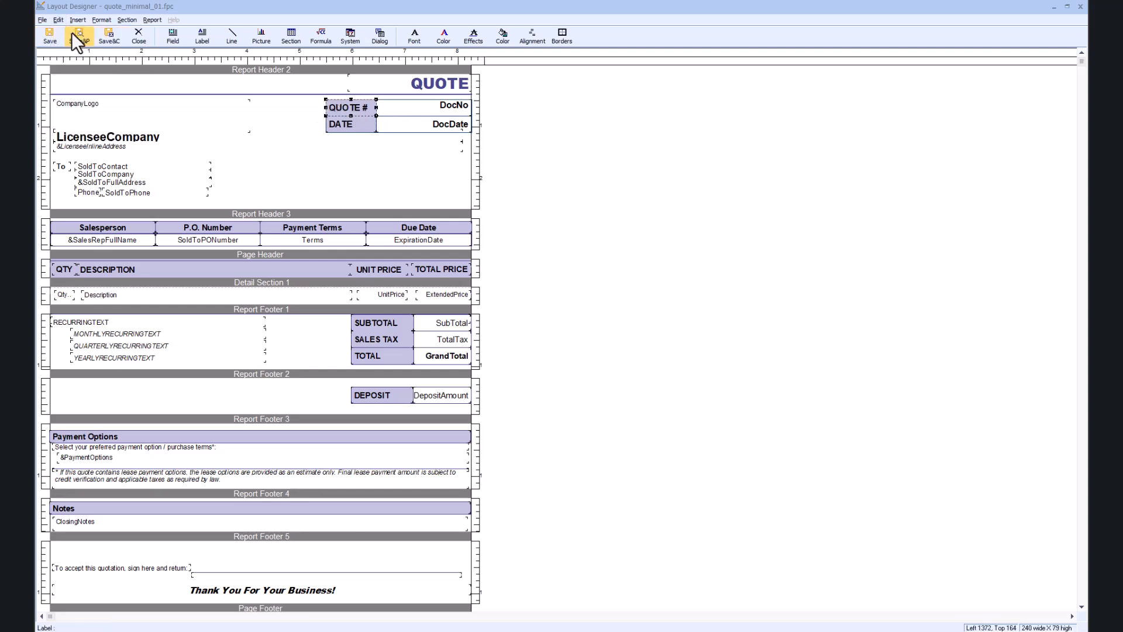
Step: Set the background color of the QUOTE # label in Report Header 2 to the basic red (255, 0, 0)
{"action": "left_click", "coordinate": [339, 142]}
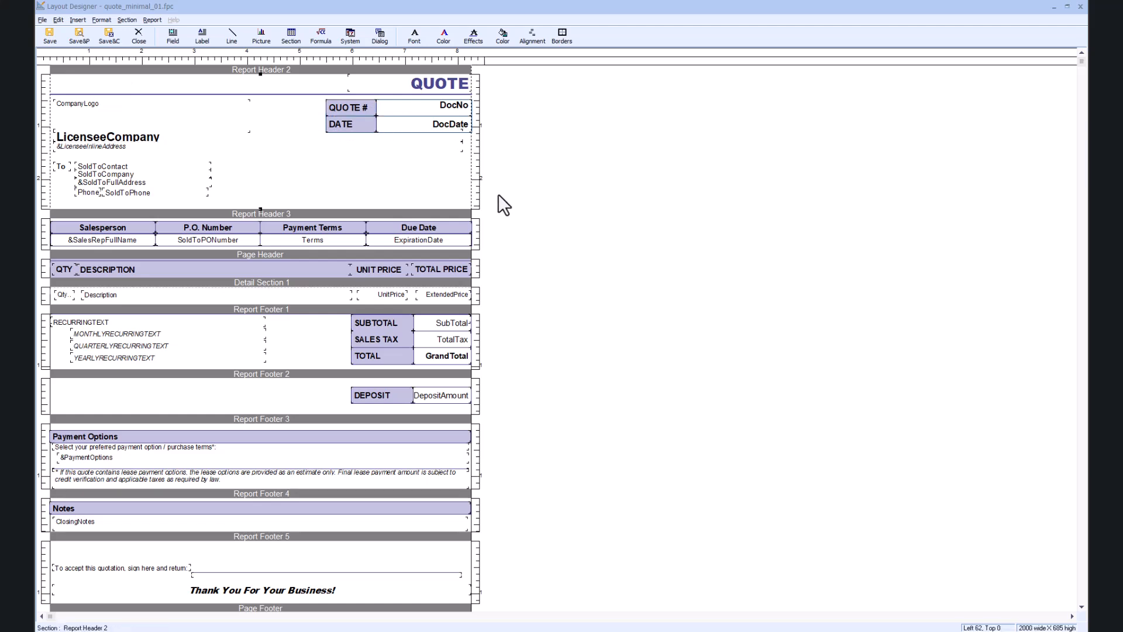
{"action": "left_click", "coordinate": [351, 110]}
{"action": "left_click", "coordinate": [349, 124]}
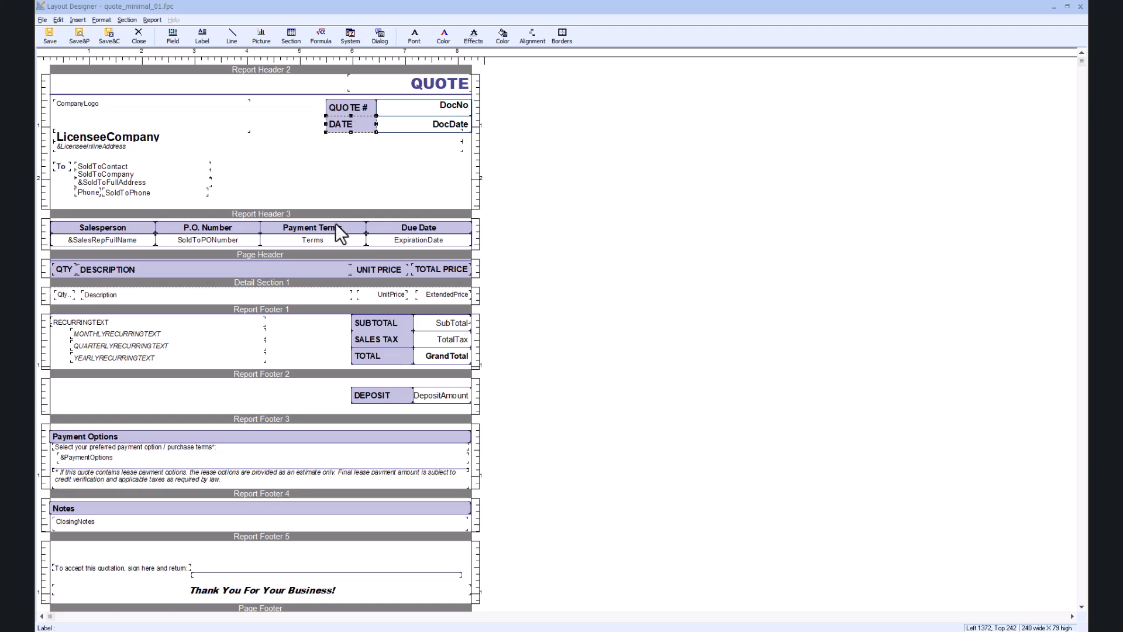
{"action": "left_click", "coordinate": [360, 111]}
{"action": "right_click", "coordinate": [360, 111]}
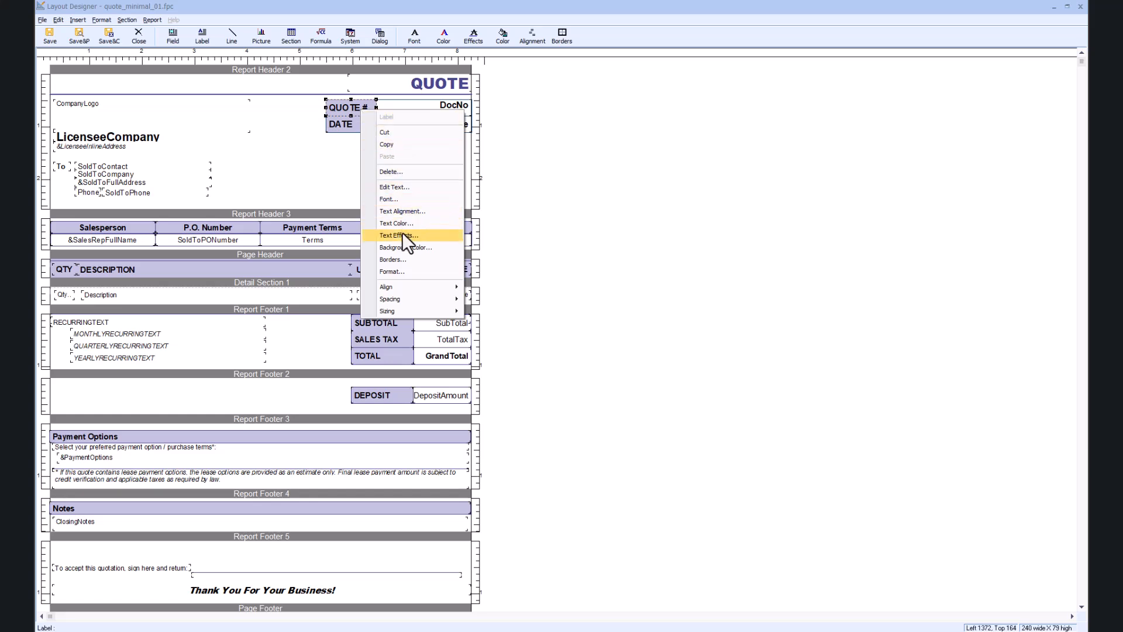
{"action": "left_click", "coordinate": [408, 248]}
{"action": "left_click", "coordinate": [603, 293]}
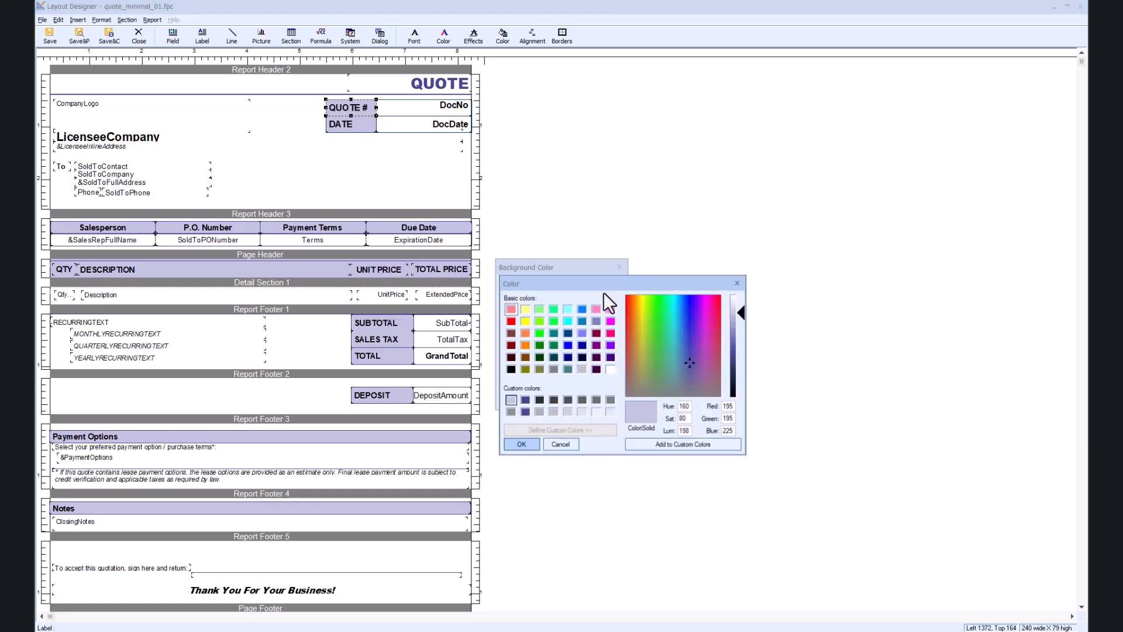
{"action": "left_click", "coordinate": [512, 320]}
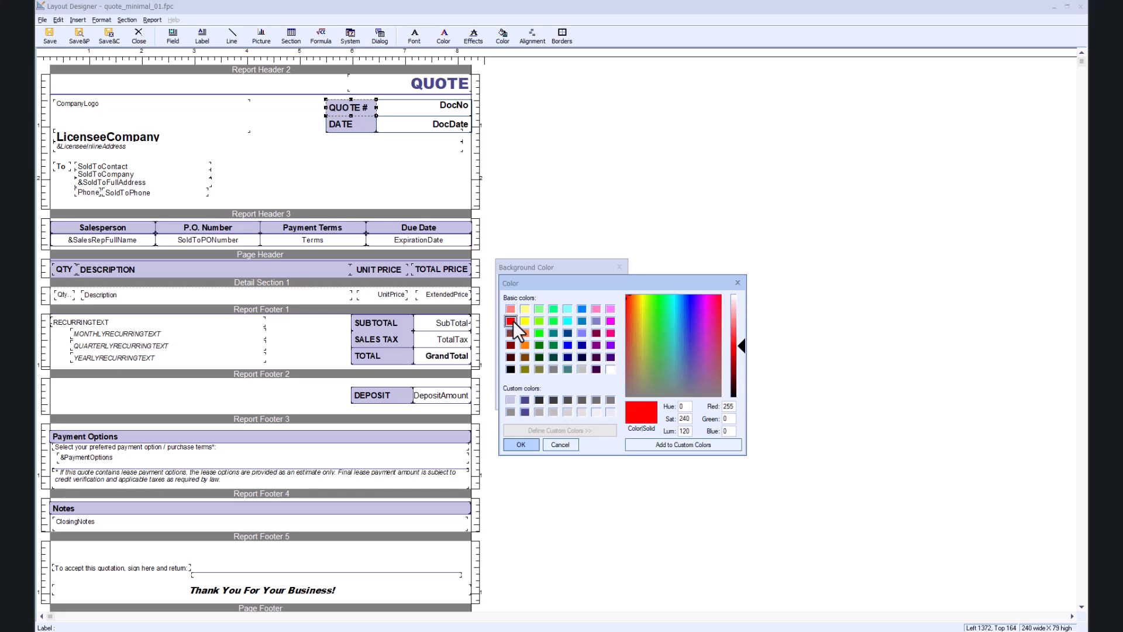
{"action": "left_click", "coordinate": [521, 445]}
{"action": "left_click", "coordinate": [568, 398]}
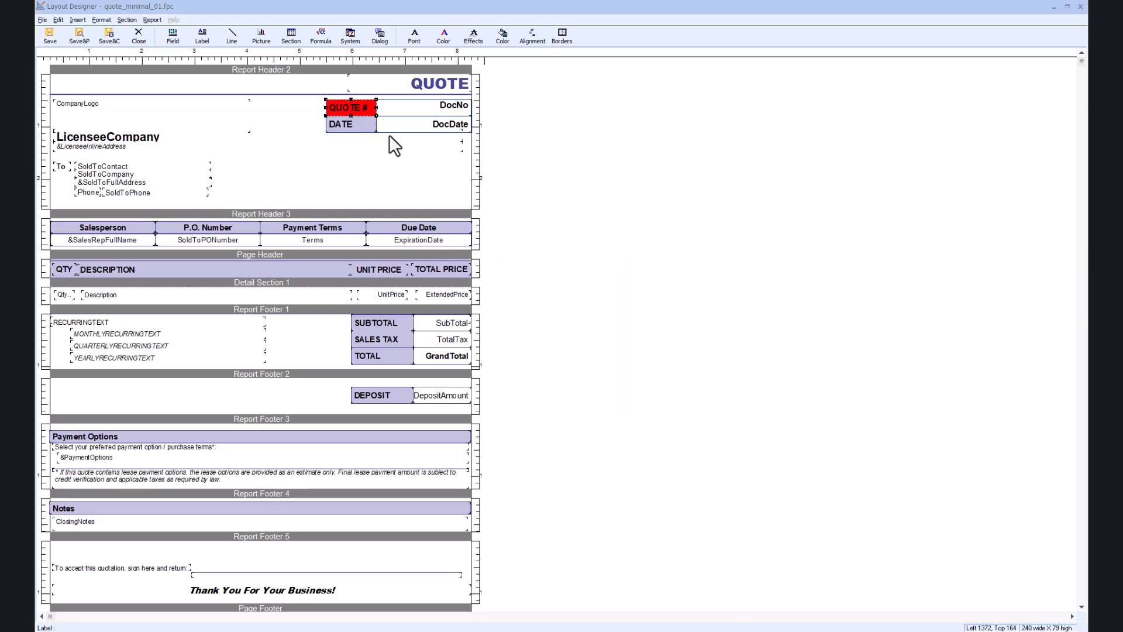
Step: Change the QUOTE # label's text color to white and set its formatting as the active style
{"action": "right_click", "coordinate": [361, 114]}
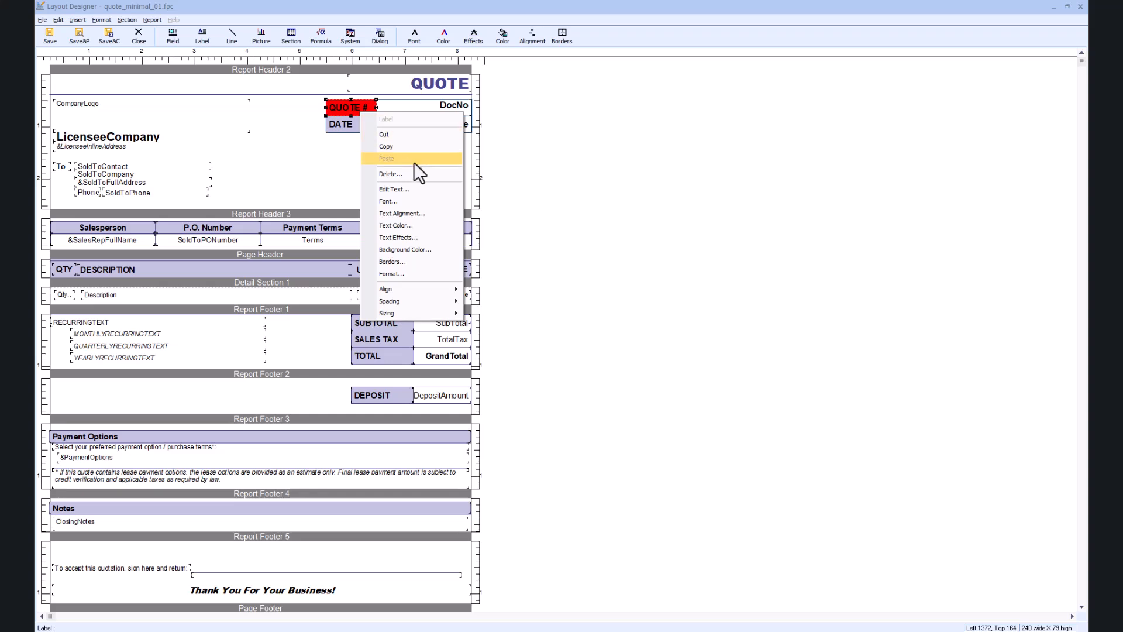
{"action": "left_click", "coordinate": [418, 227]}
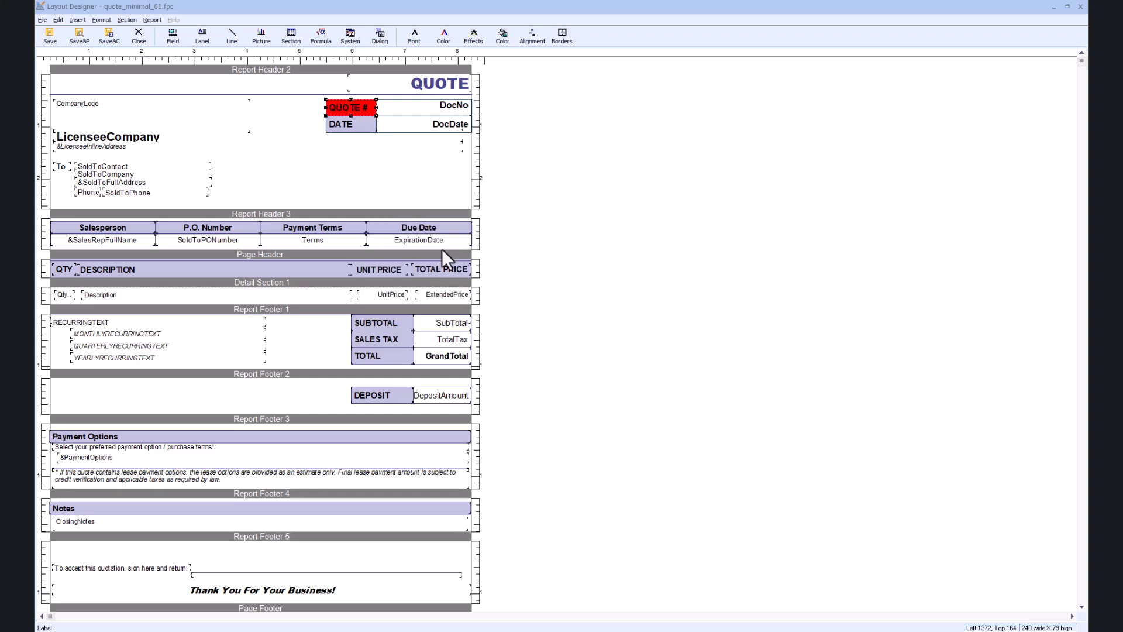
{"action": "right_click", "coordinate": [364, 111]}
{"action": "left_click", "coordinate": [404, 229]}
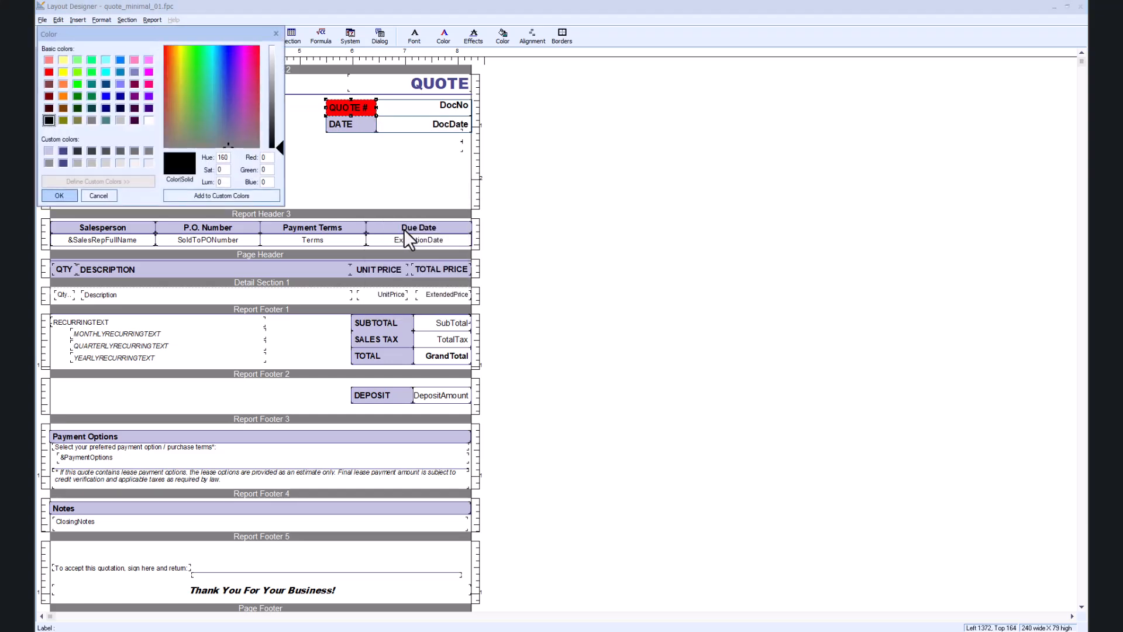
{"action": "left_click", "coordinate": [148, 120]}
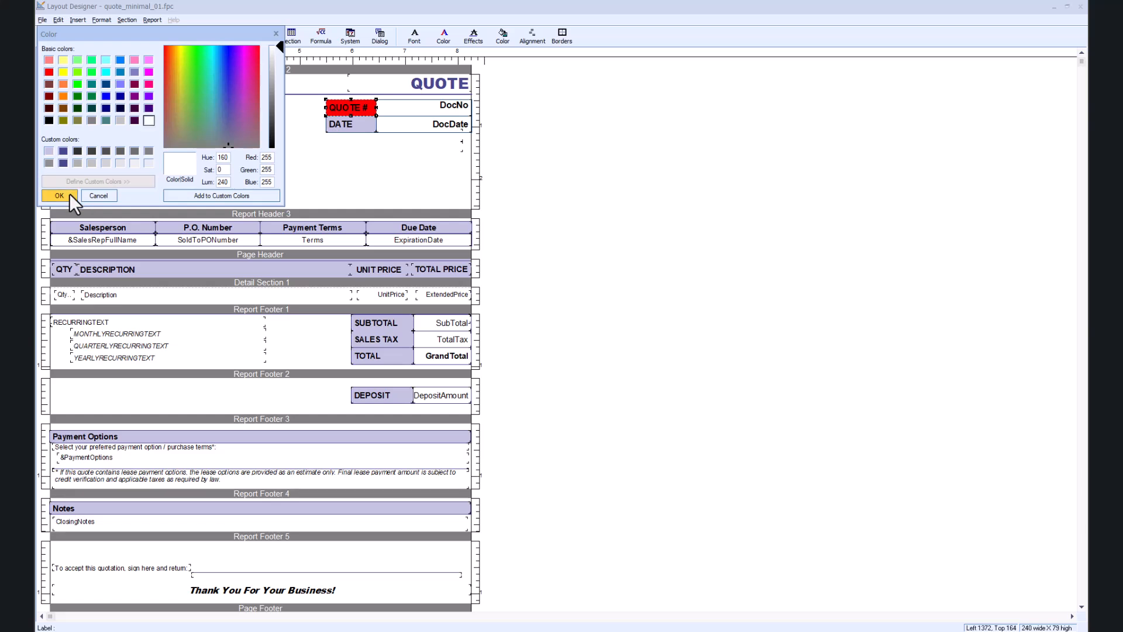
{"action": "left_click", "coordinate": [69, 195]}
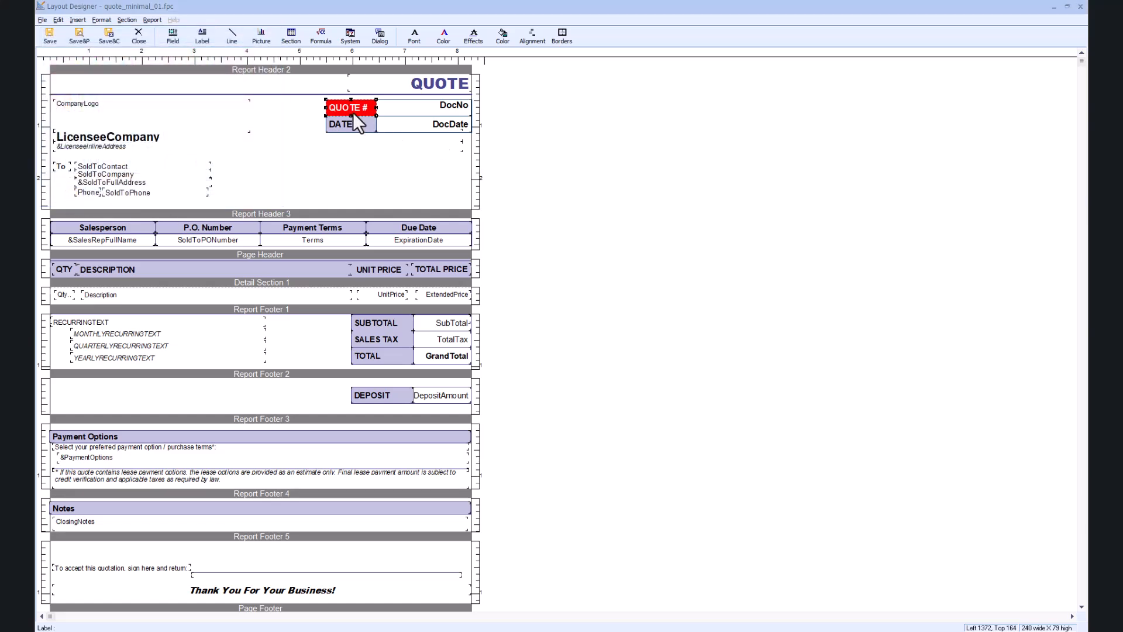
{"action": "left_click", "coordinate": [104, 21]}
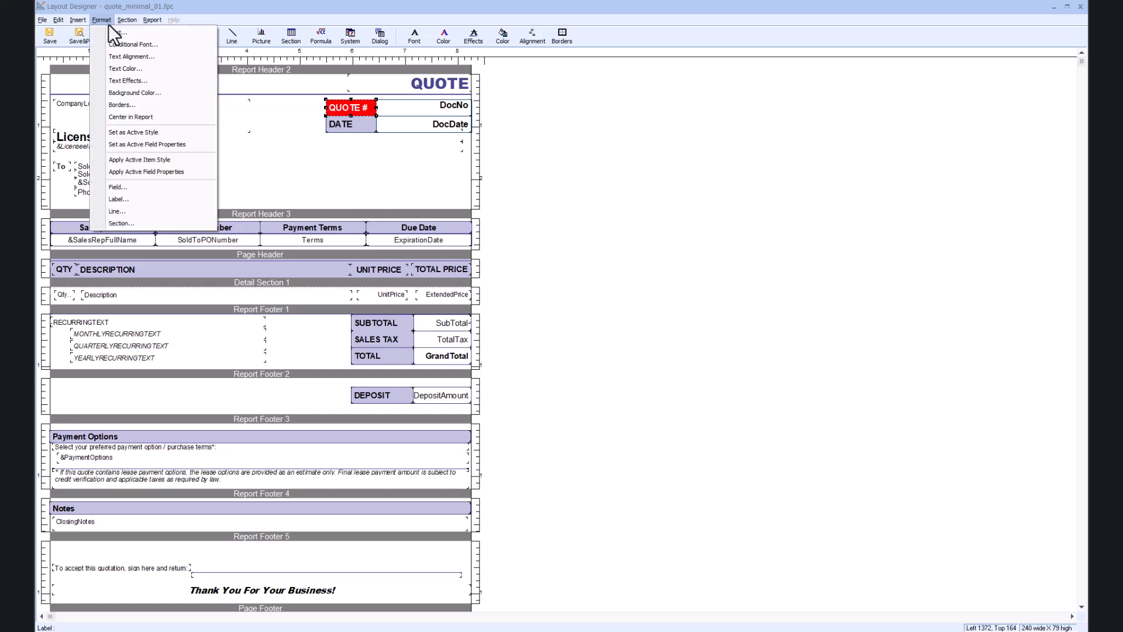
{"action": "left_click", "coordinate": [153, 132]}
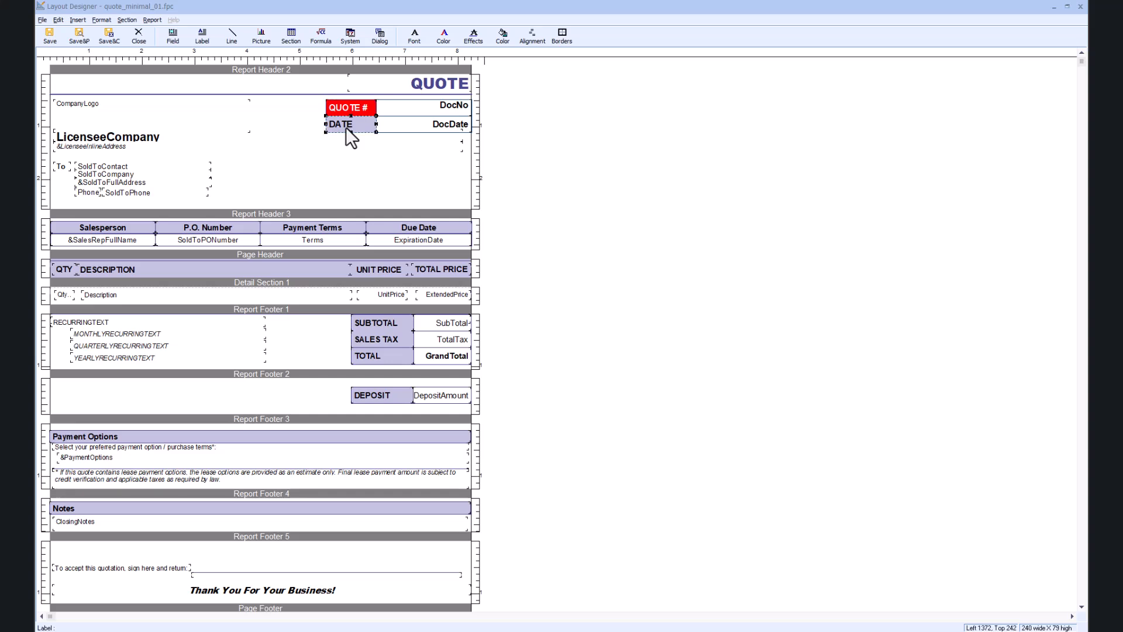
Step: Apply the active item style to the DATE, Report Header 3, Page Header, SUBTOTAL, SALES TAX, TOTAL, DEPOSIT, Payment Options and Notes labels
{"action": "left_click", "coordinate": [138, 226]}
{"action": "left_click", "coordinate": [219, 226]}
{"action": "left_click", "coordinate": [297, 227]}
{"action": "left_click", "coordinate": [387, 226]}
{"action": "left_click", "coordinate": [69, 269]}
{"action": "left_click", "coordinate": [135, 269]}
{"action": "left_click", "coordinate": [367, 269]}
{"action": "left_click", "coordinate": [440, 268]}
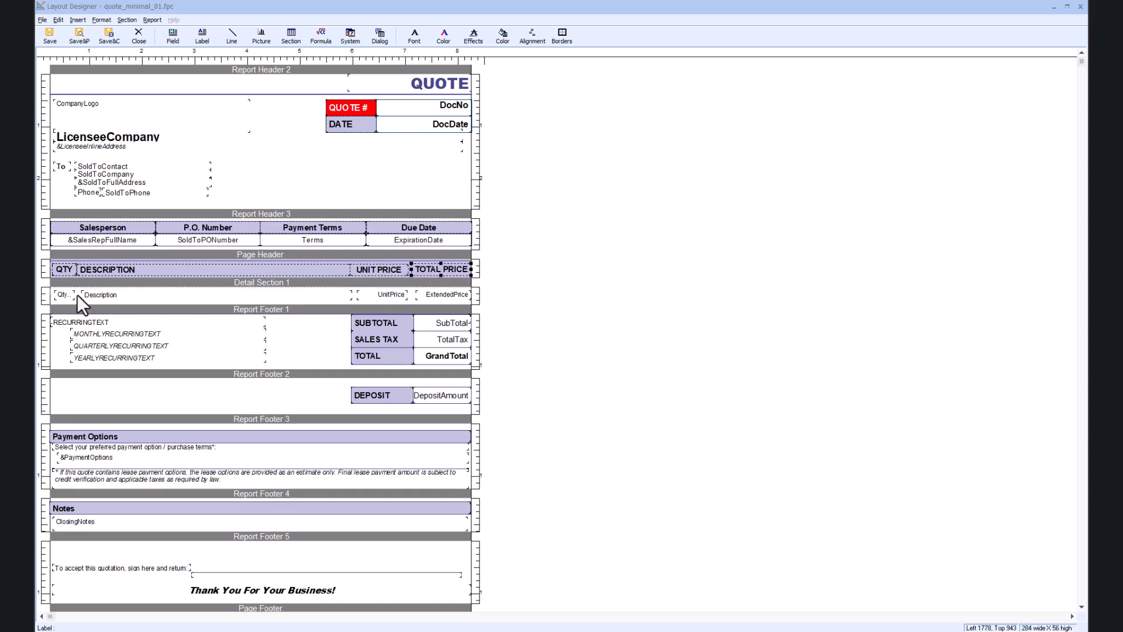
{"action": "left_click", "coordinate": [72, 293]}
{"action": "left_click", "coordinate": [345, 296]}
{"action": "left_click", "coordinate": [393, 295]}
{"action": "left_click", "coordinate": [433, 295]}
{"action": "left_click", "coordinate": [427, 293]}
{"action": "left_click", "coordinate": [361, 324]}
{"action": "left_click", "coordinate": [374, 399]}
{"action": "left_click", "coordinate": [365, 437]}
{"action": "left_click", "coordinate": [344, 510]}
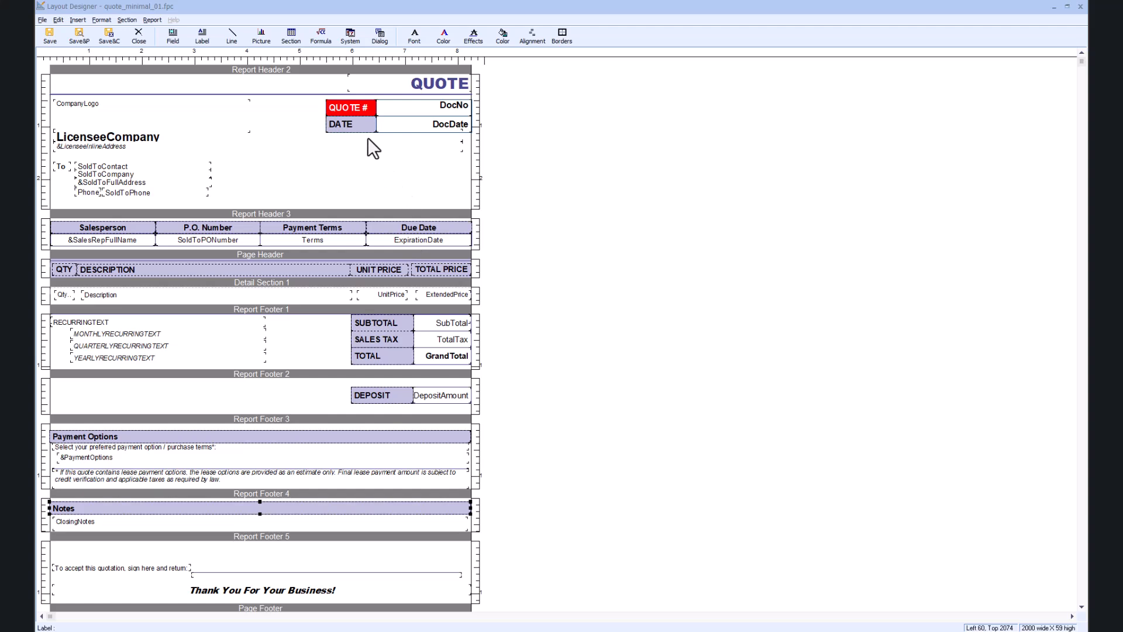
{"action": "left_click", "coordinate": [103, 20]}
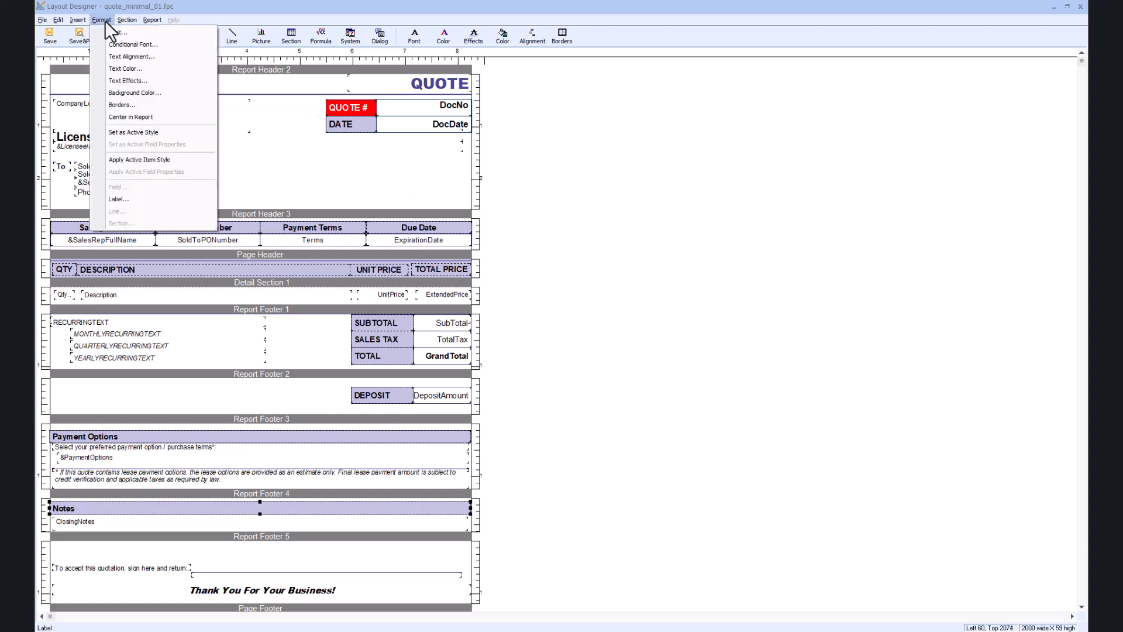
{"action": "left_click", "coordinate": [158, 161]}
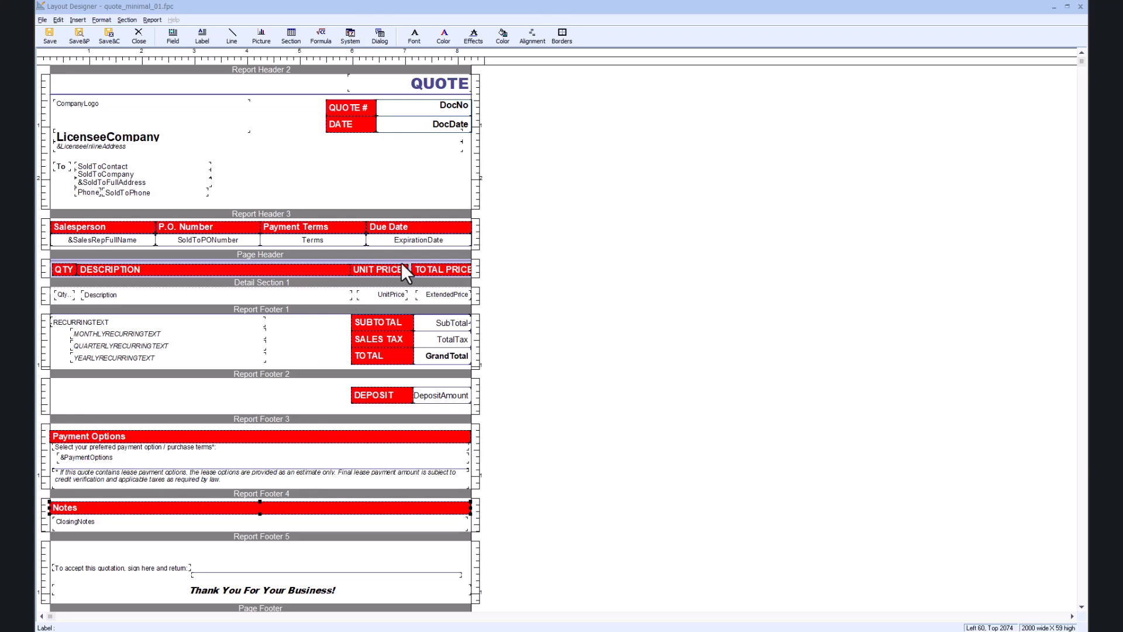
Step: Set the Page Header section's background color to the same basic red as its labels
{"action": "right_click", "coordinate": [336, 263]}
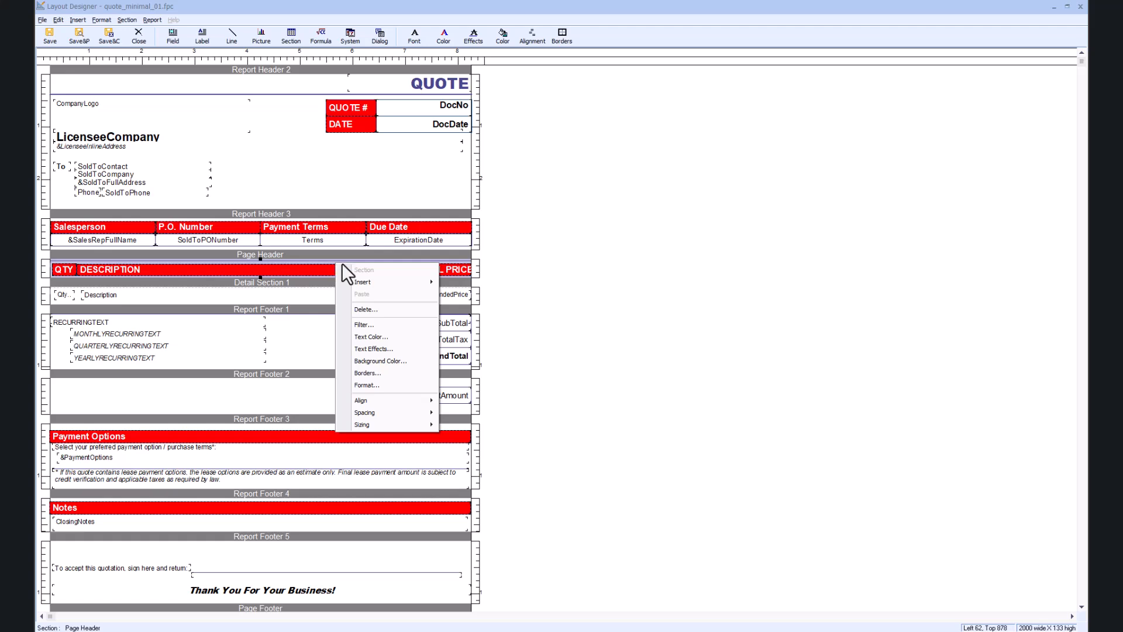
{"action": "left_click", "coordinate": [390, 361]}
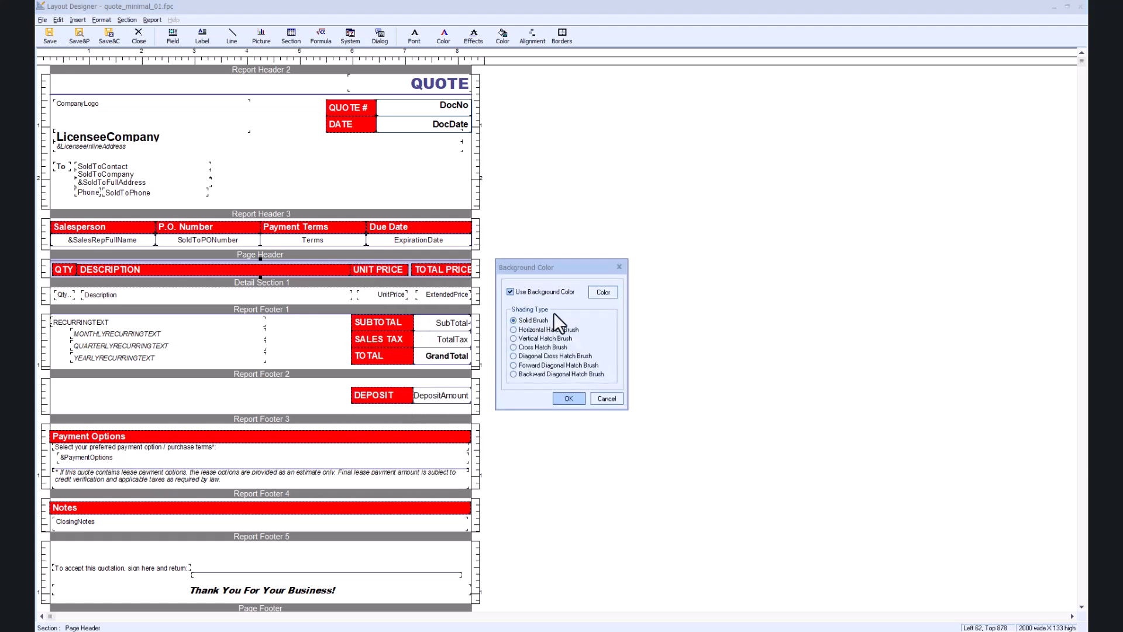
{"action": "left_click", "coordinate": [603, 292]}
{"action": "left_click", "coordinate": [510, 321]}
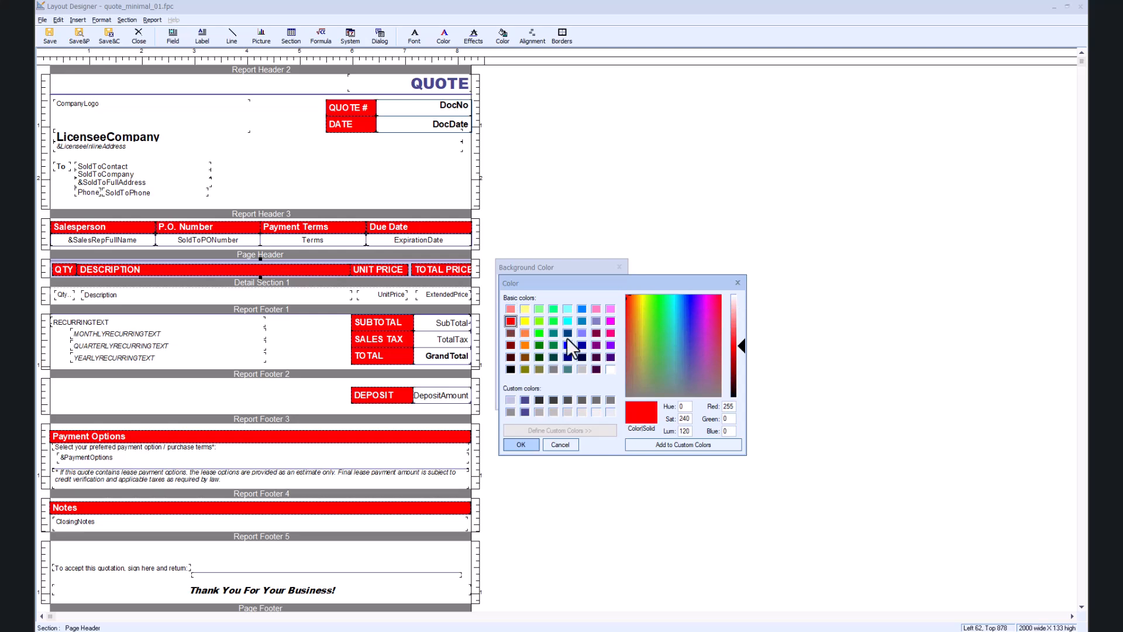
{"action": "left_click", "coordinate": [533, 445]}
{"action": "left_click", "coordinate": [567, 402]}
{"action": "left_click", "coordinate": [521, 268]}
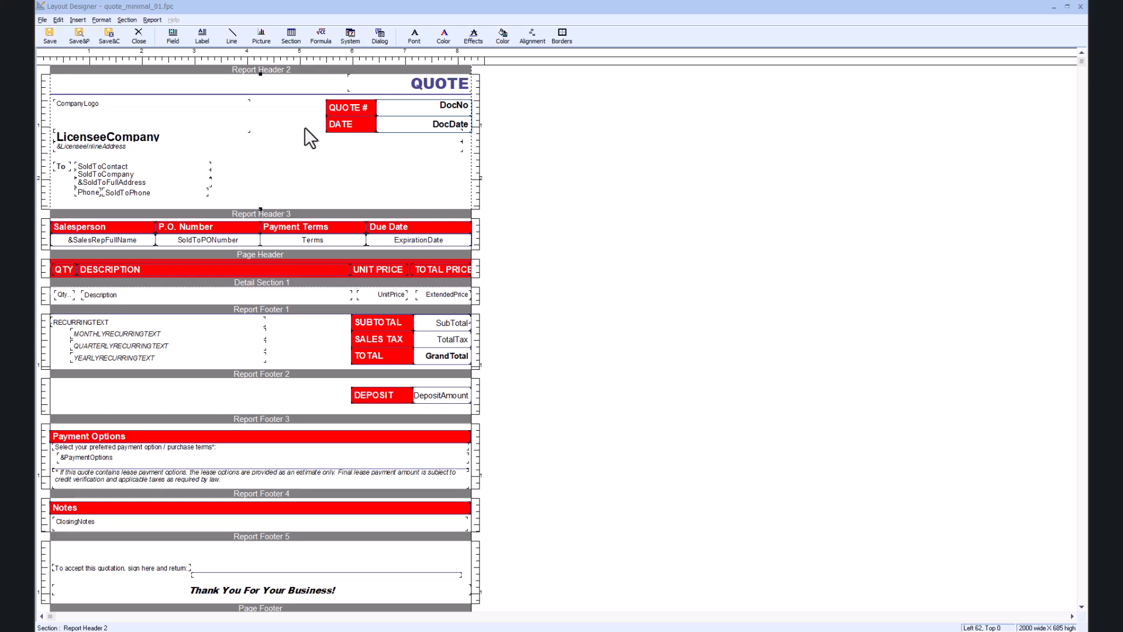
Step: Insert the Application table's CompanyPicture1 field beside the QUOTE # label and resize it to about 276 by 233 units
{"action": "left_click", "coordinate": [174, 40]}
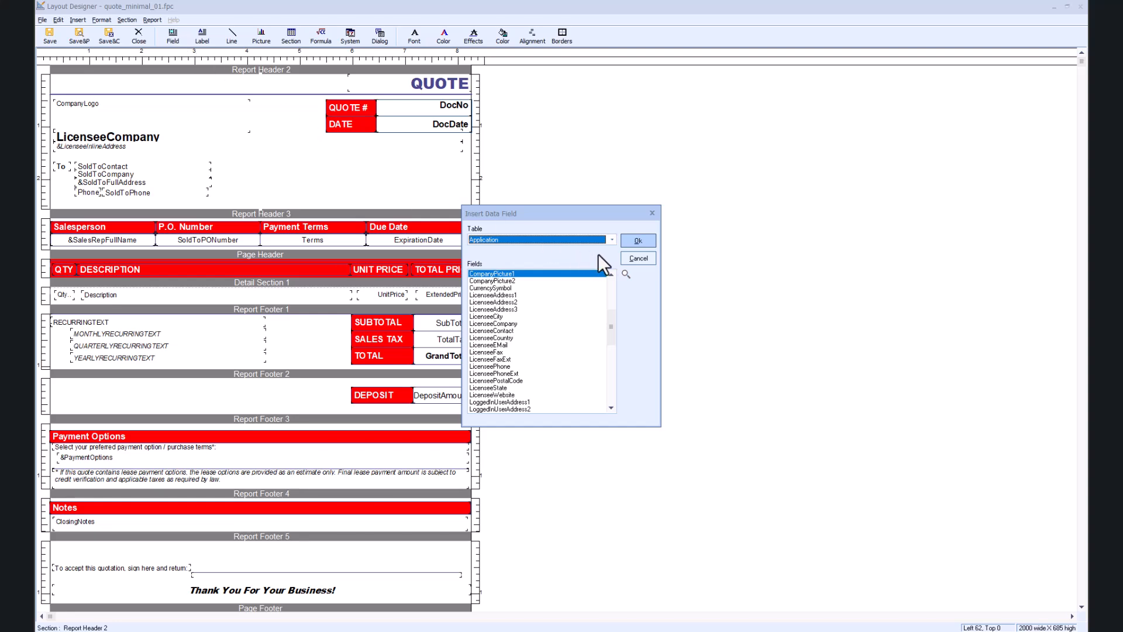
{"action": "left_click", "coordinate": [612, 240]}
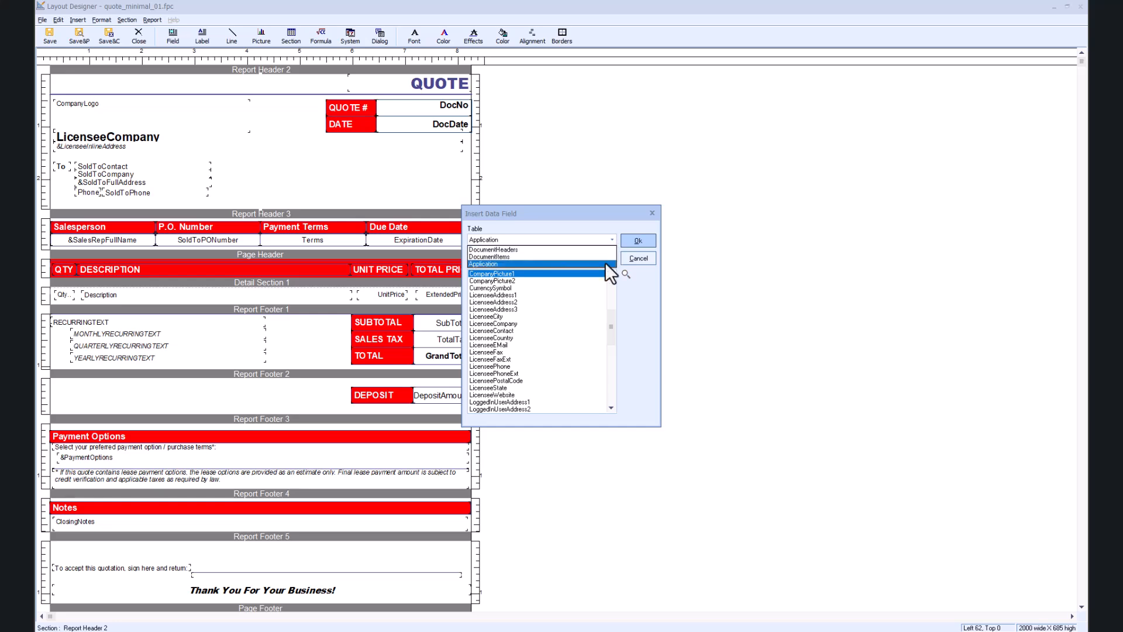
{"action": "left_click", "coordinate": [612, 240]}
{"action": "left_click", "coordinate": [588, 274]}
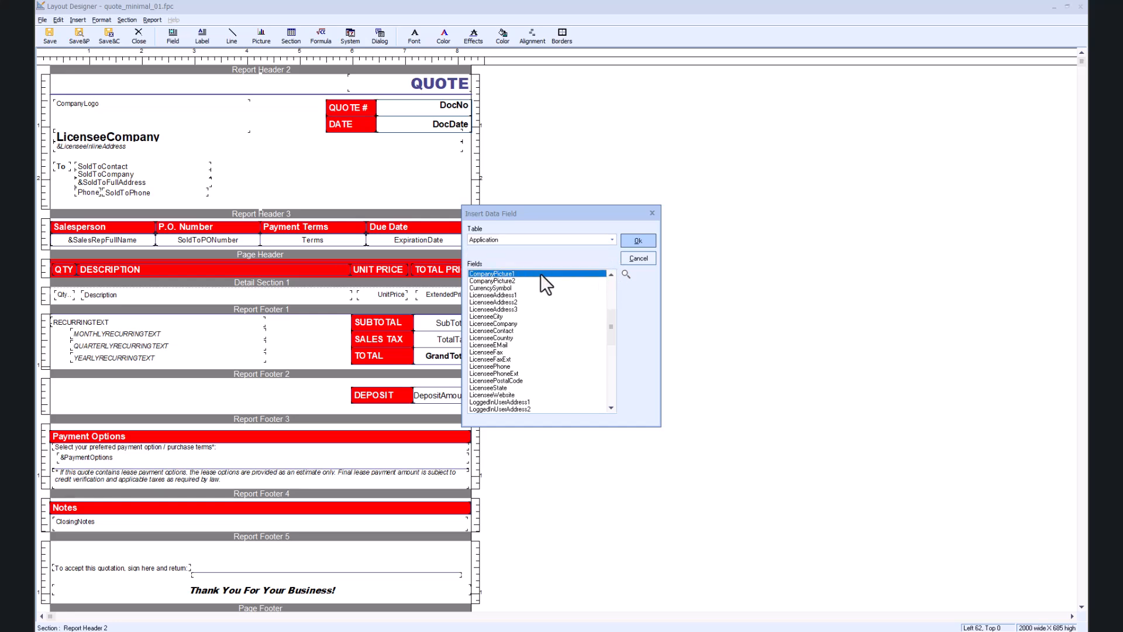
{"action": "left_click", "coordinate": [637, 241]}
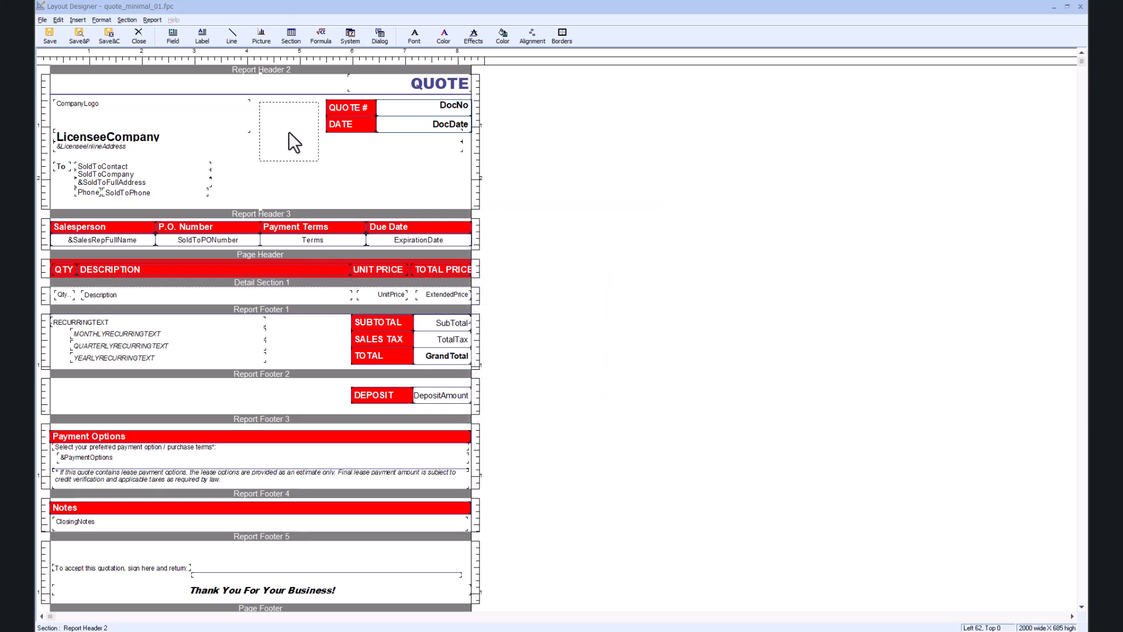
{"action": "left_click", "coordinate": [294, 142]}
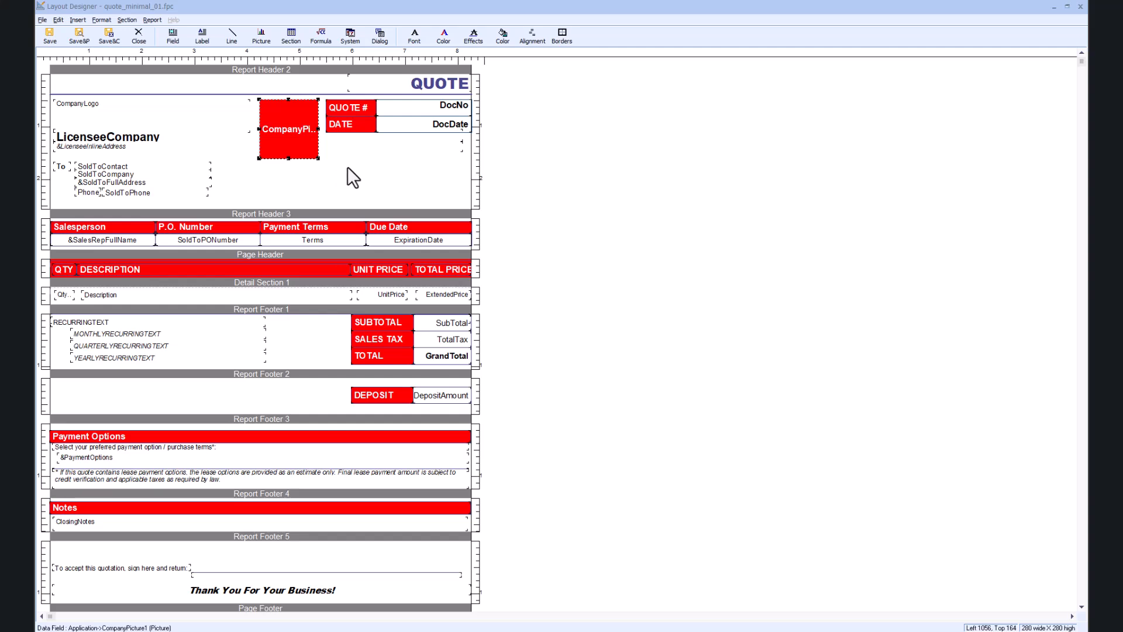
{"action": "left_click_drag", "start_coordinate": [289, 147], "coordinate": [291, 144]}
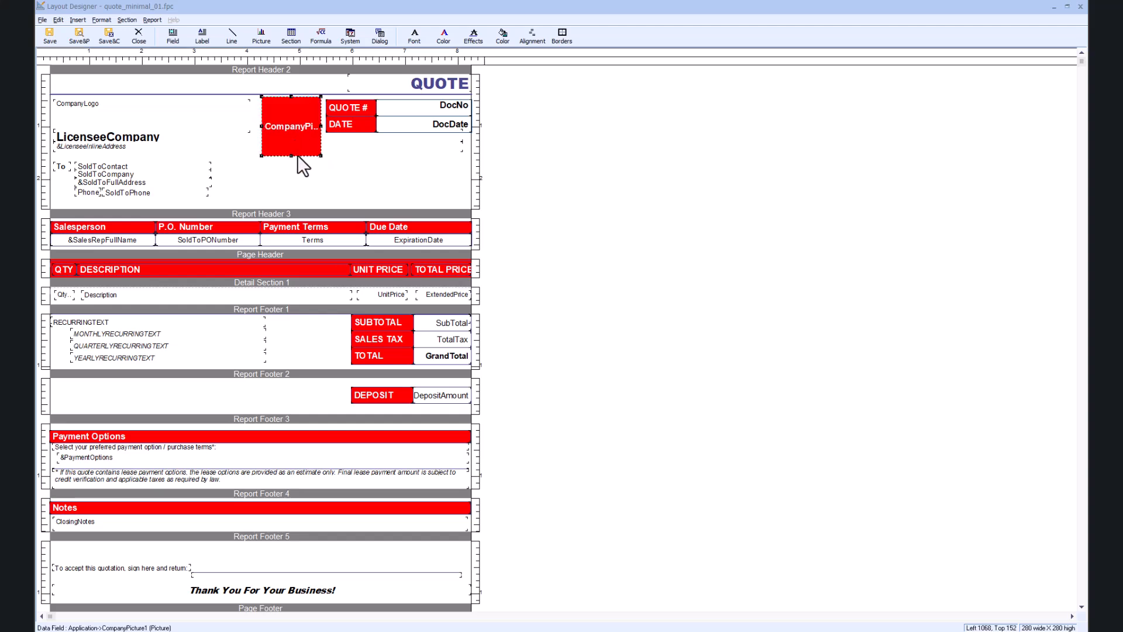
{"action": "left_click_drag", "start_coordinate": [291, 156], "coordinate": [291, 146]}
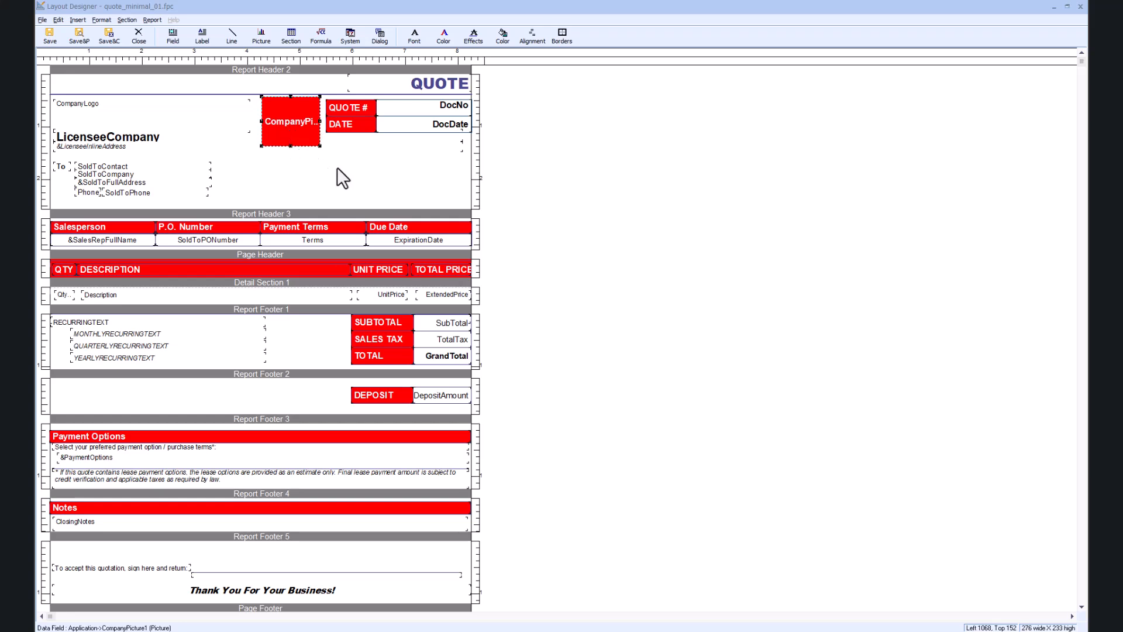
Step: Add a label reading "Prepared By:" just below the CompanyPicture1 field in Report Header 2
{"action": "left_click", "coordinate": [209, 41]}
{"action": "left_click", "coordinate": [291, 162]}
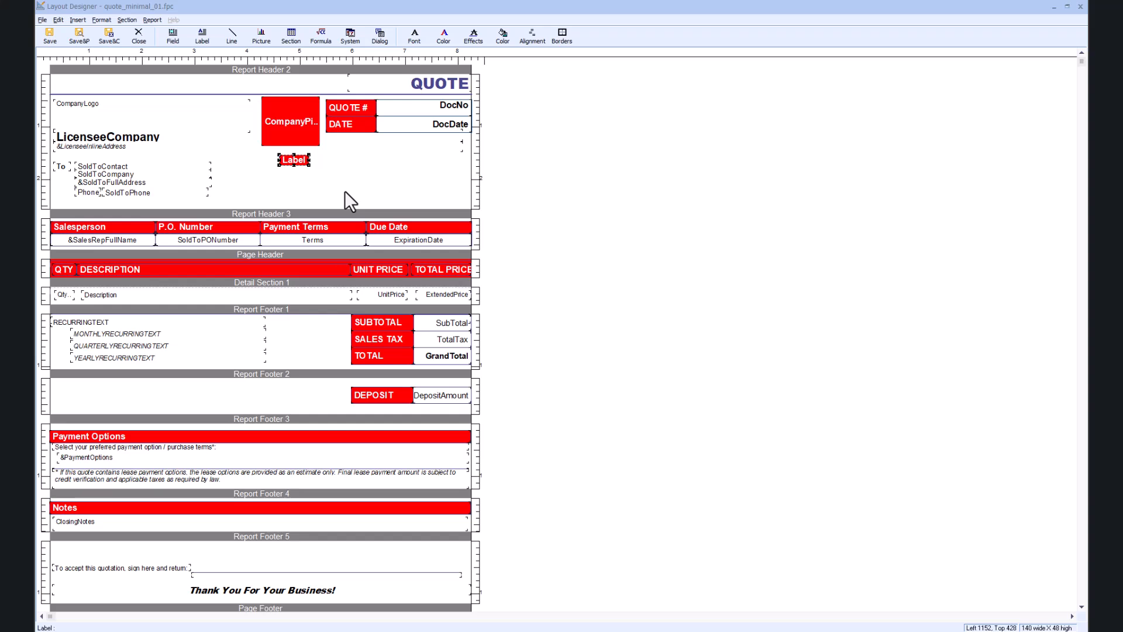
{"action": "double_click", "coordinate": [289, 159]}
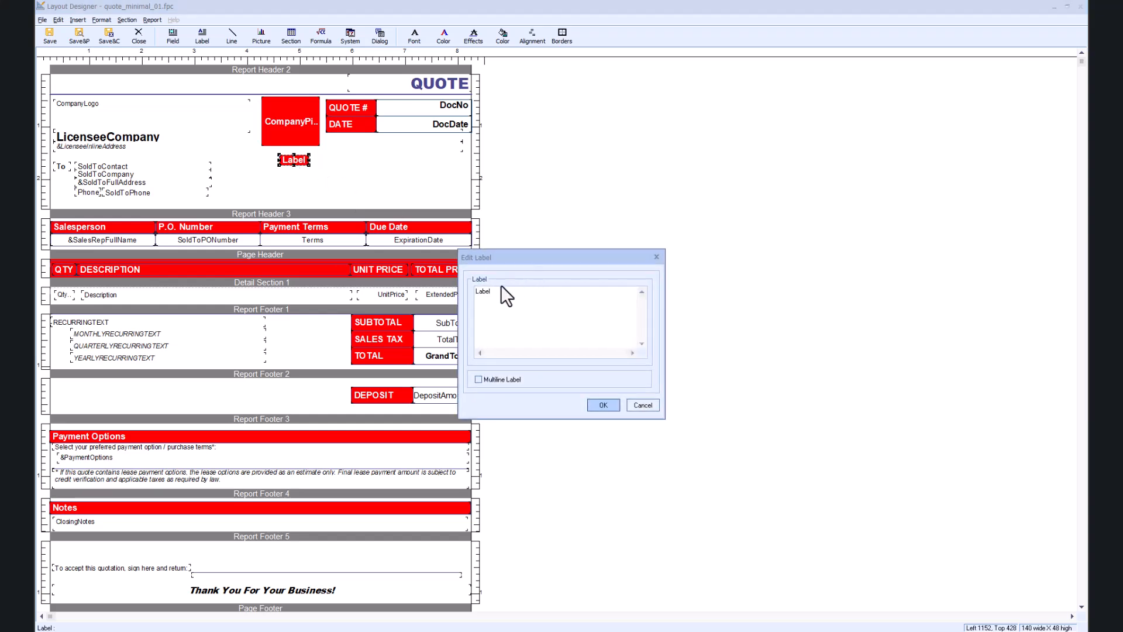
{"action": "type", "text": "Prepared B"}
{"action": "left_click", "coordinate": [605, 410]}
{"action": "left_click_drag", "start_coordinate": [320, 162], "coordinate": [305, 166]}
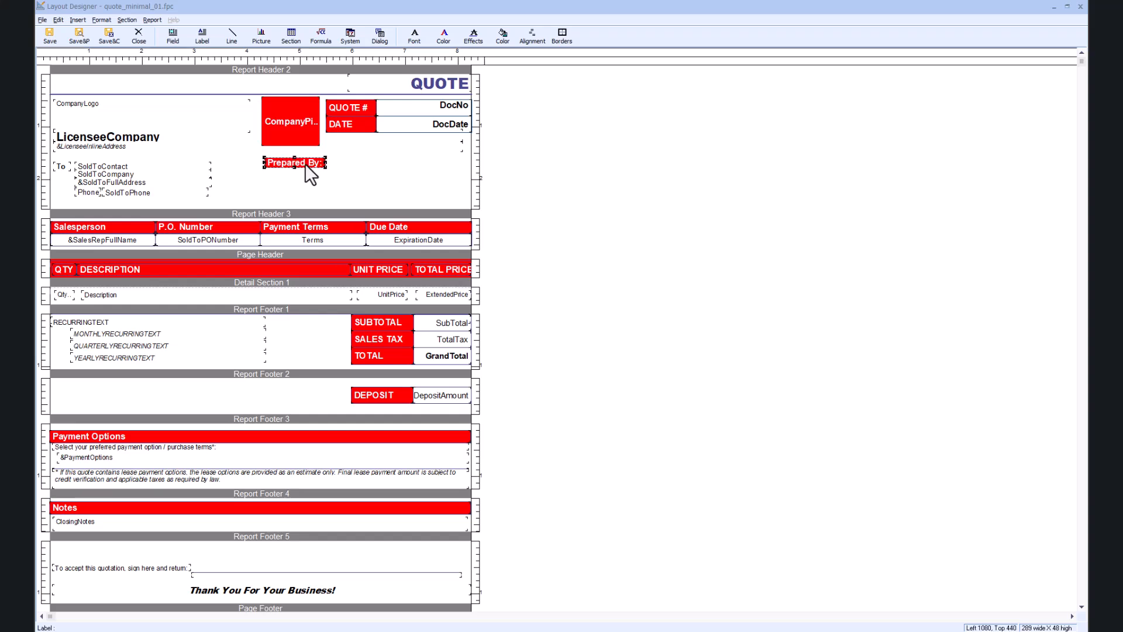
Step: Turn off the background color of the "Prepared By:" label and set its text color to black
{"action": "right_click", "coordinate": [304, 164]}
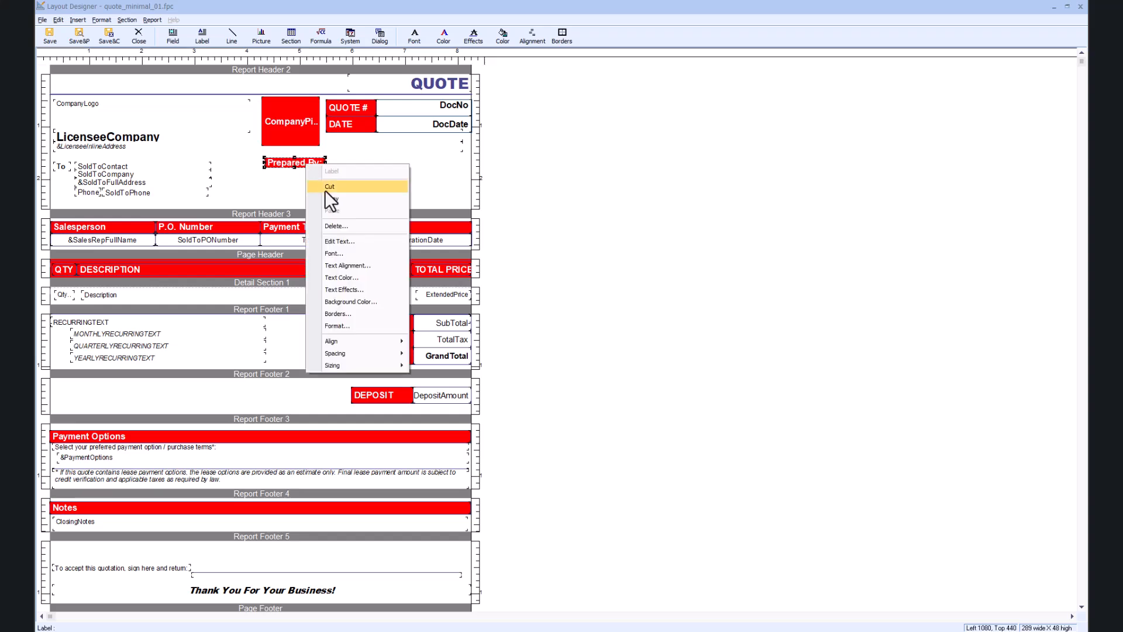
{"action": "left_click", "coordinate": [349, 301]}
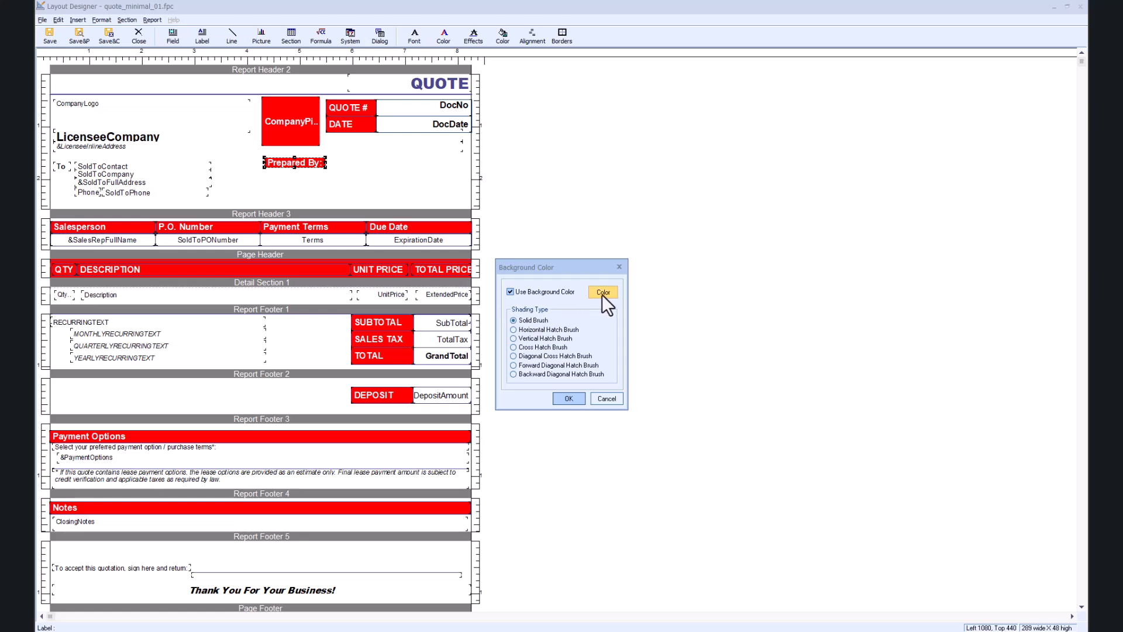
{"action": "left_click", "coordinate": [509, 291]}
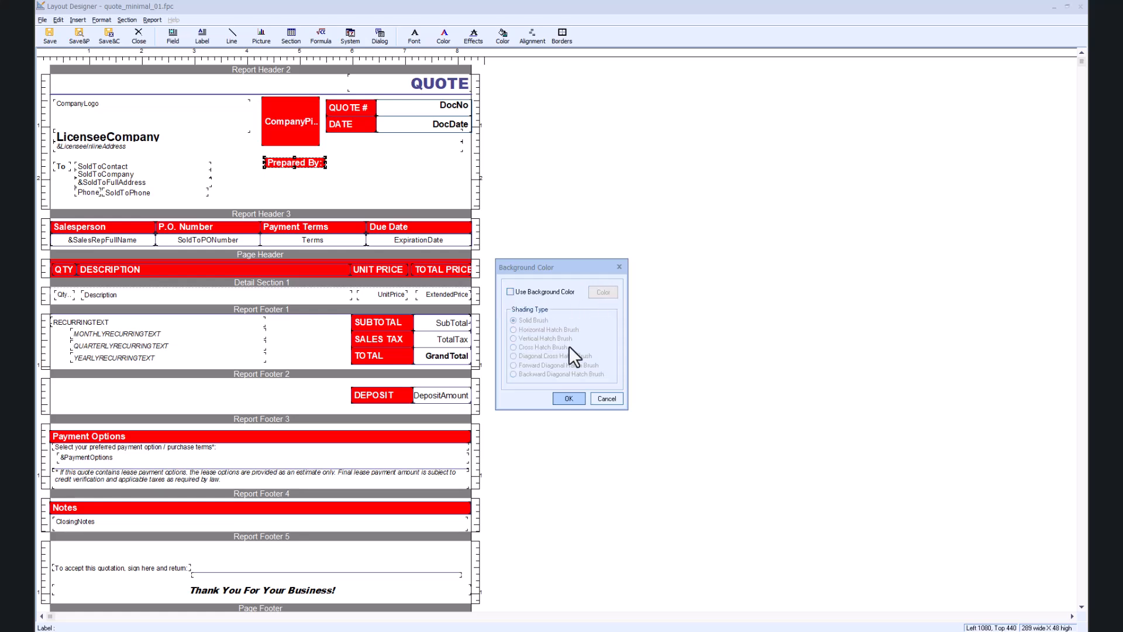
{"action": "left_click", "coordinate": [568, 397]}
{"action": "right_click", "coordinate": [311, 165]}
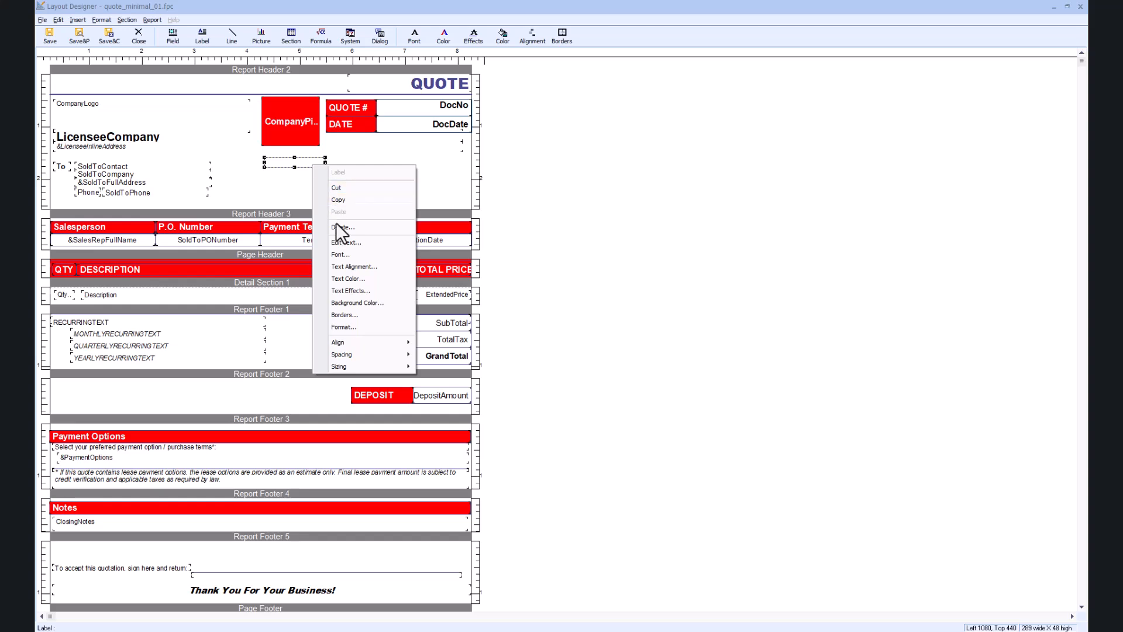
{"action": "left_click", "coordinate": [359, 278]}
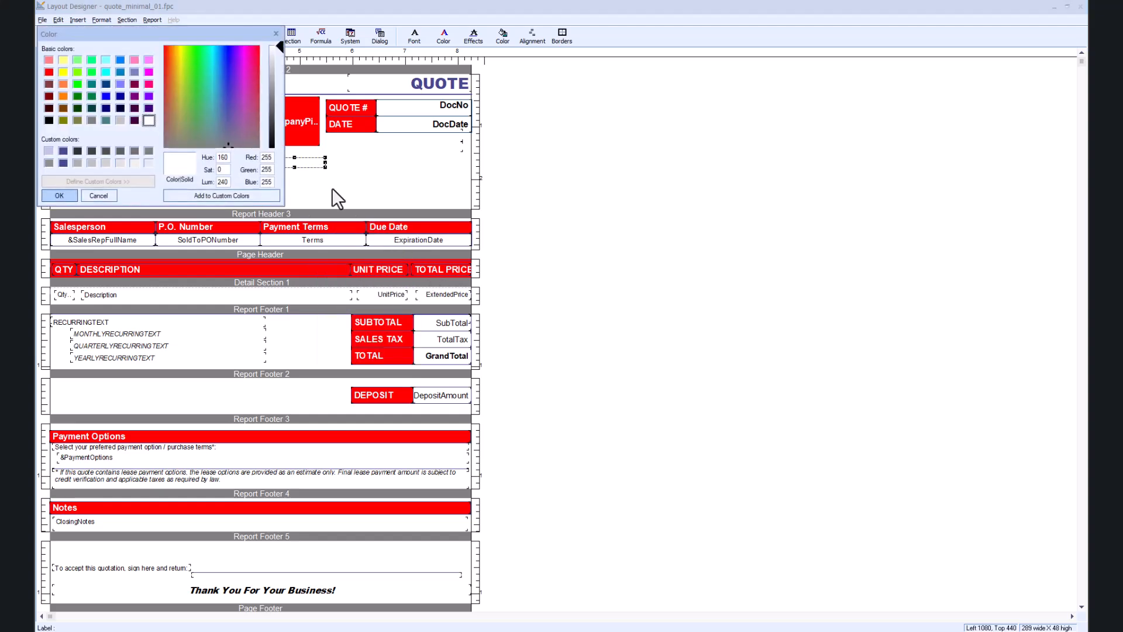
{"action": "left_click", "coordinate": [48, 121]}
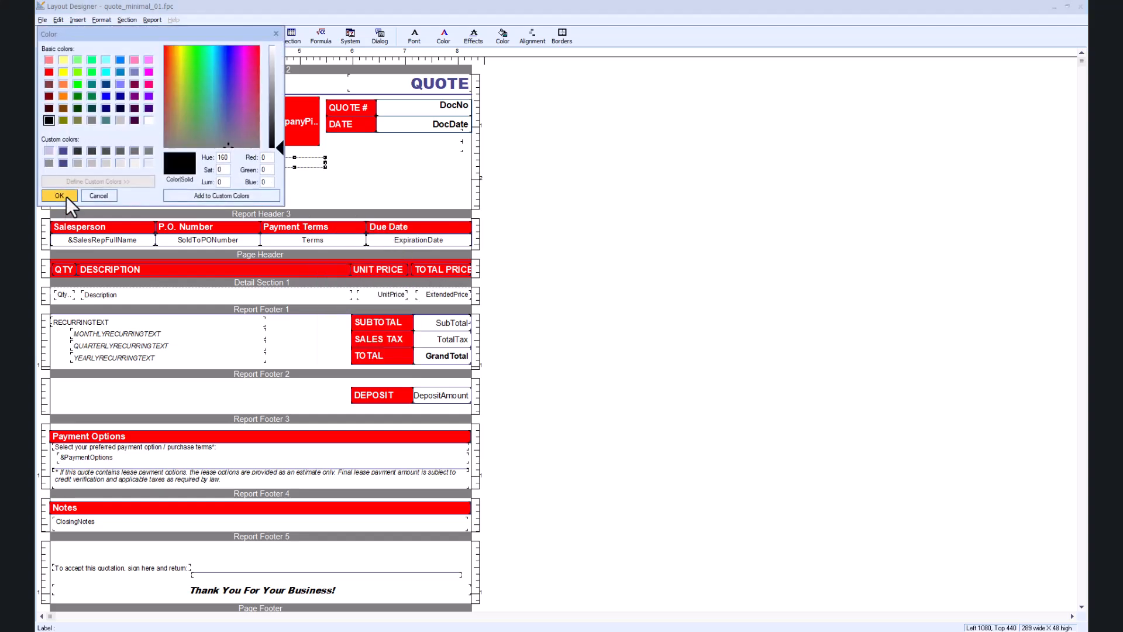
{"action": "left_click", "coordinate": [60, 196]}
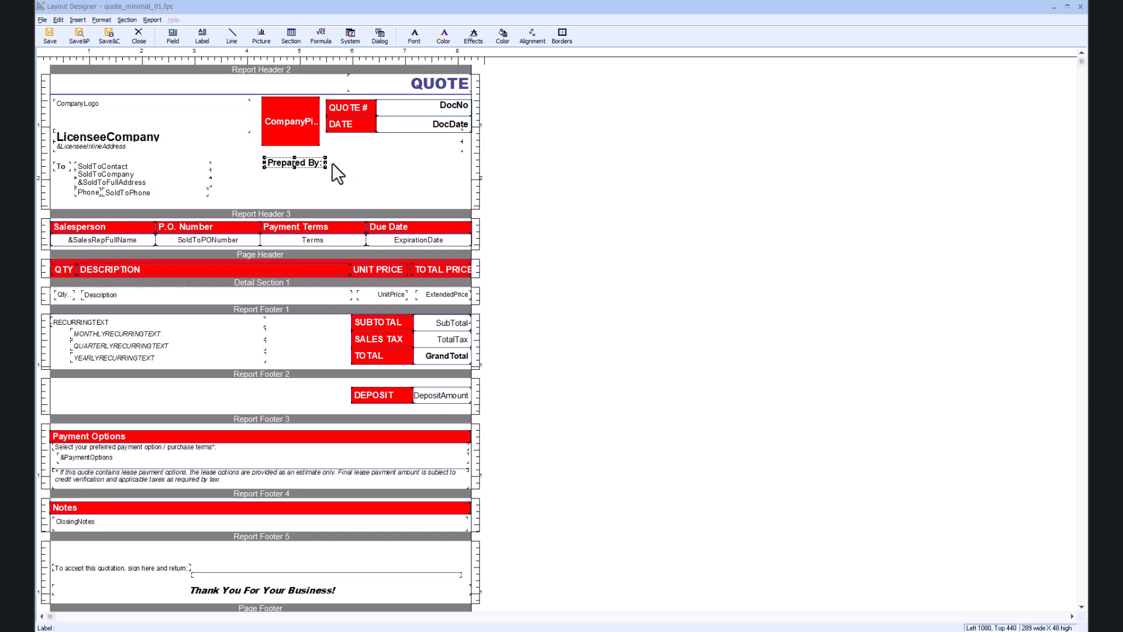
Step: Insert the DocumentHeaders table's &PreparedByFullName field directly beside the "Prepared By:" label
{"action": "left_click", "coordinate": [173, 36]}
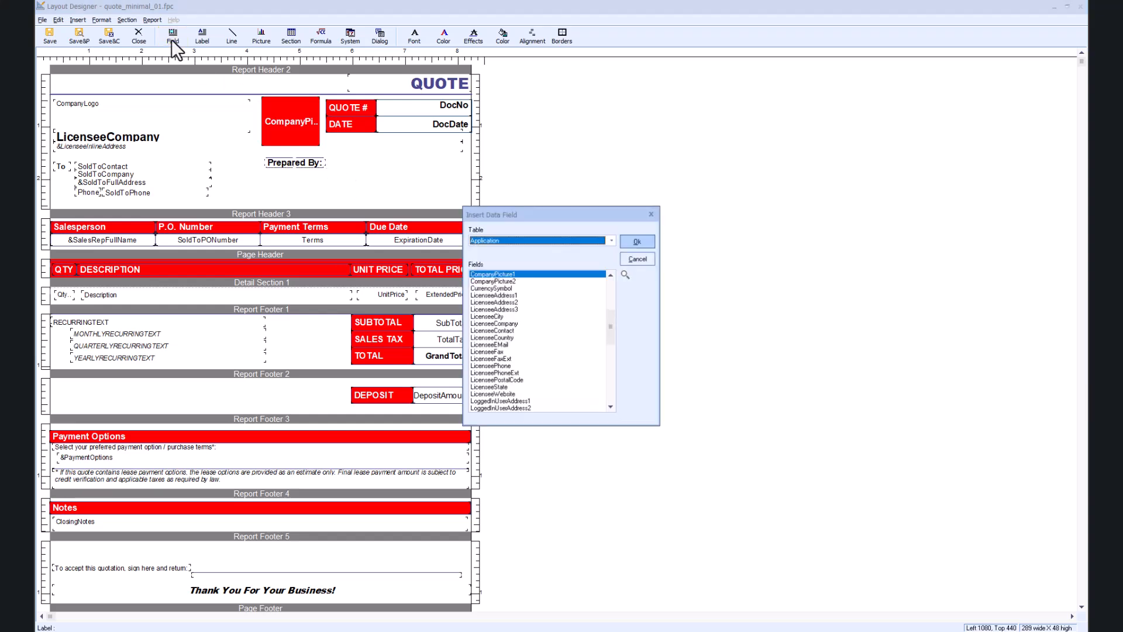
{"action": "left_click", "coordinate": [612, 240]}
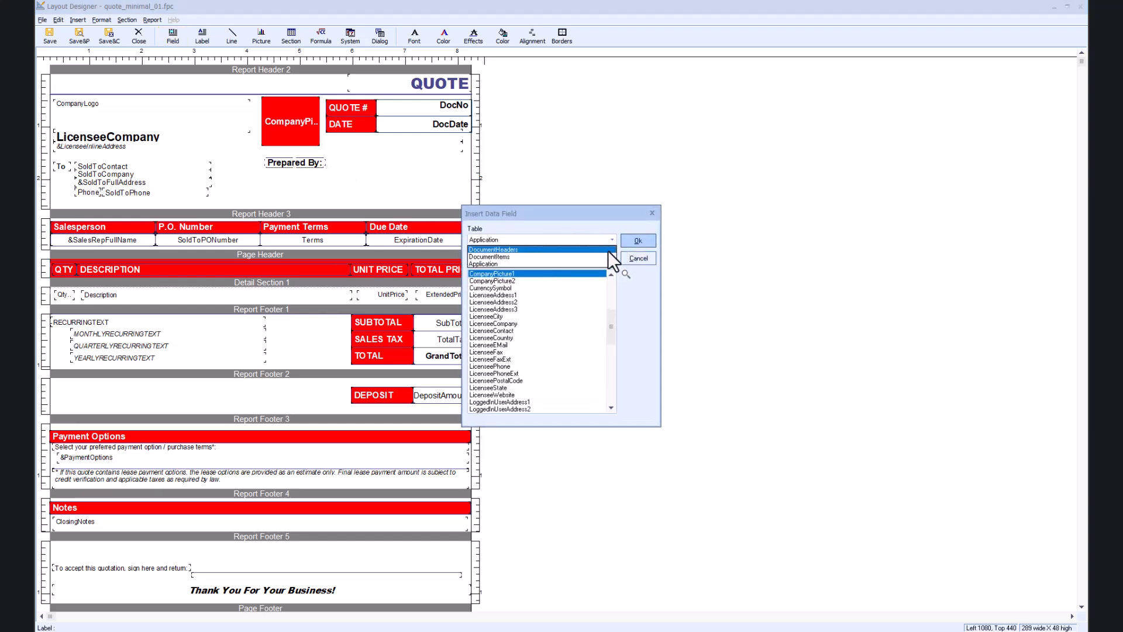
{"action": "left_click", "coordinate": [607, 250]}
{"action": "left_click_drag", "start_coordinate": [611, 286], "coordinate": [611, 302]}
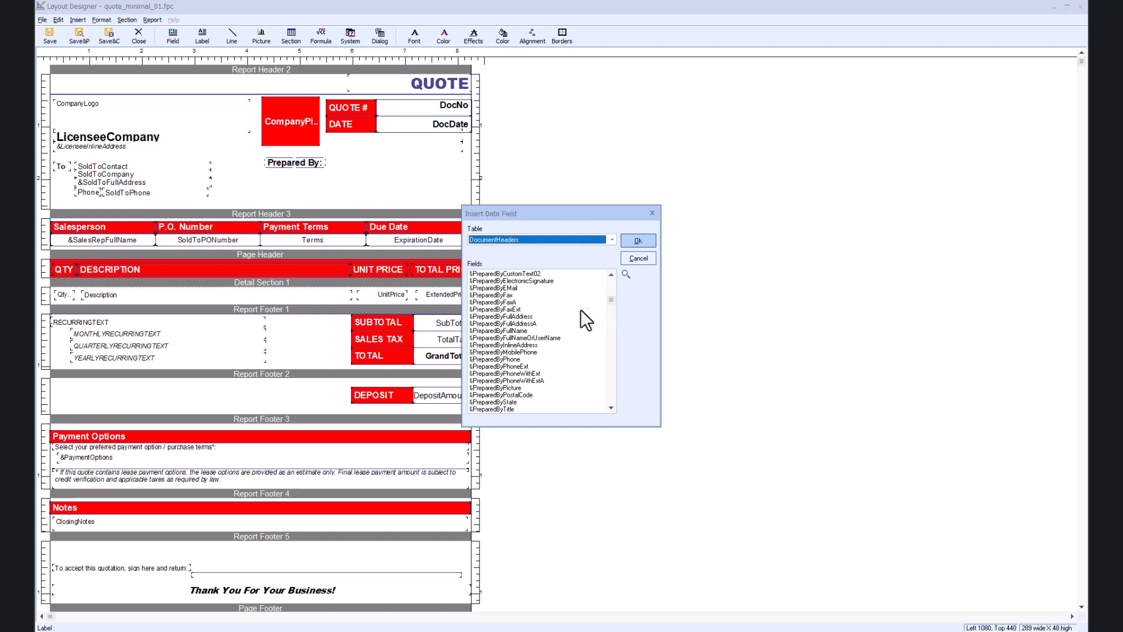
{"action": "left_click", "coordinate": [508, 330]}
{"action": "left_click", "coordinate": [640, 242]}
{"action": "left_click", "coordinate": [390, 164]}
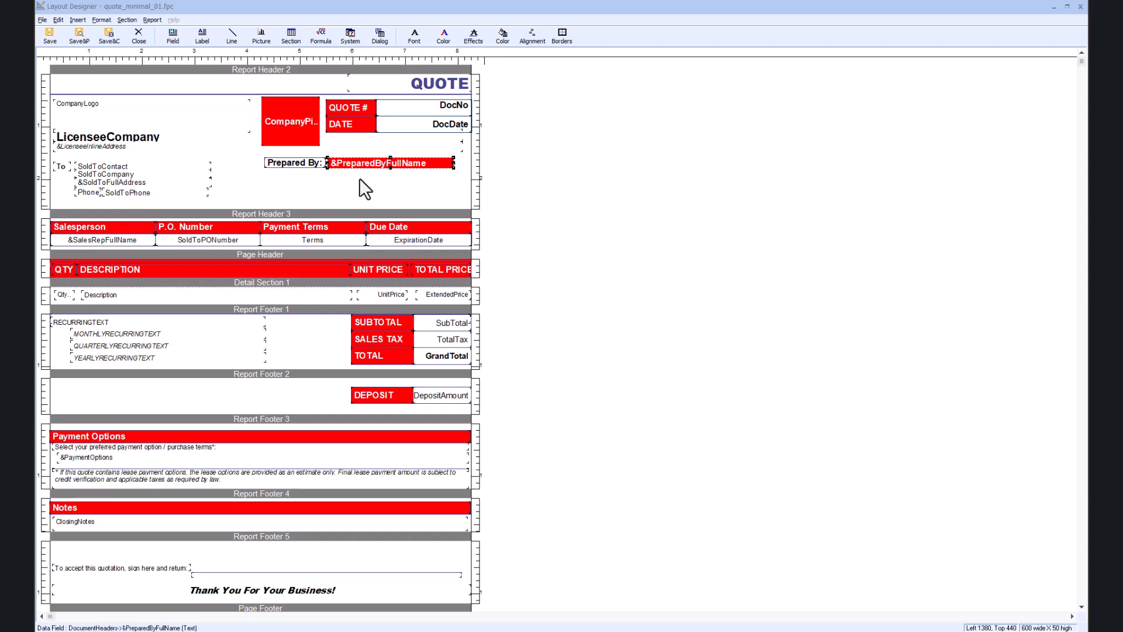
Step: Insert the DocumentHeaders field &PreparedByPhone just below the &PreparedByFullName field
{"action": "left_click", "coordinate": [195, 42]}
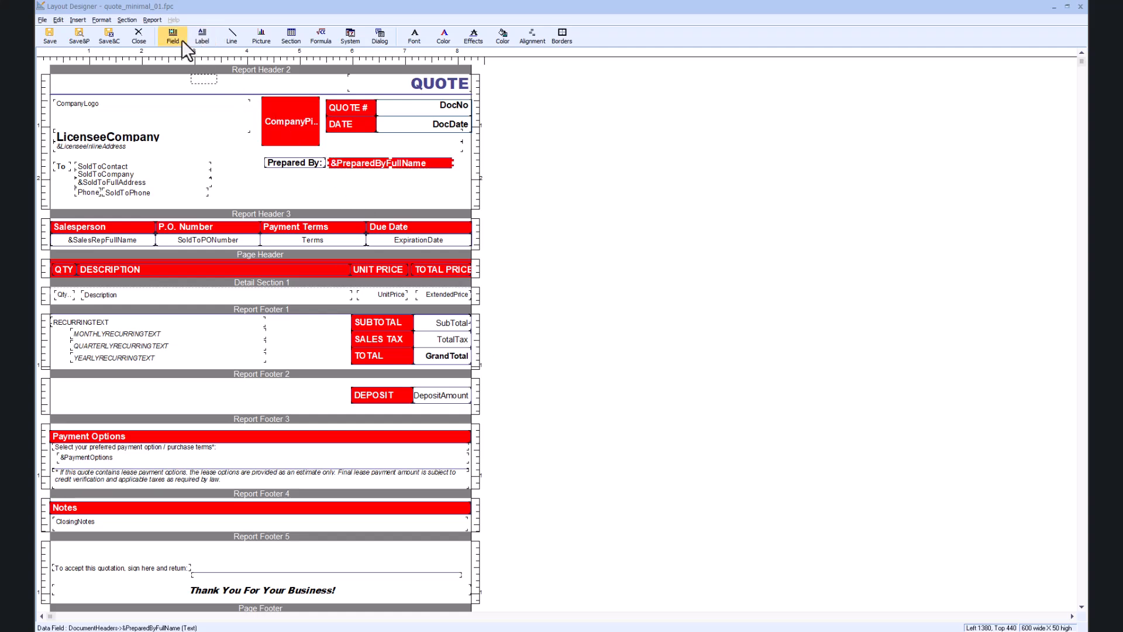
{"action": "left_click", "coordinate": [176, 40]}
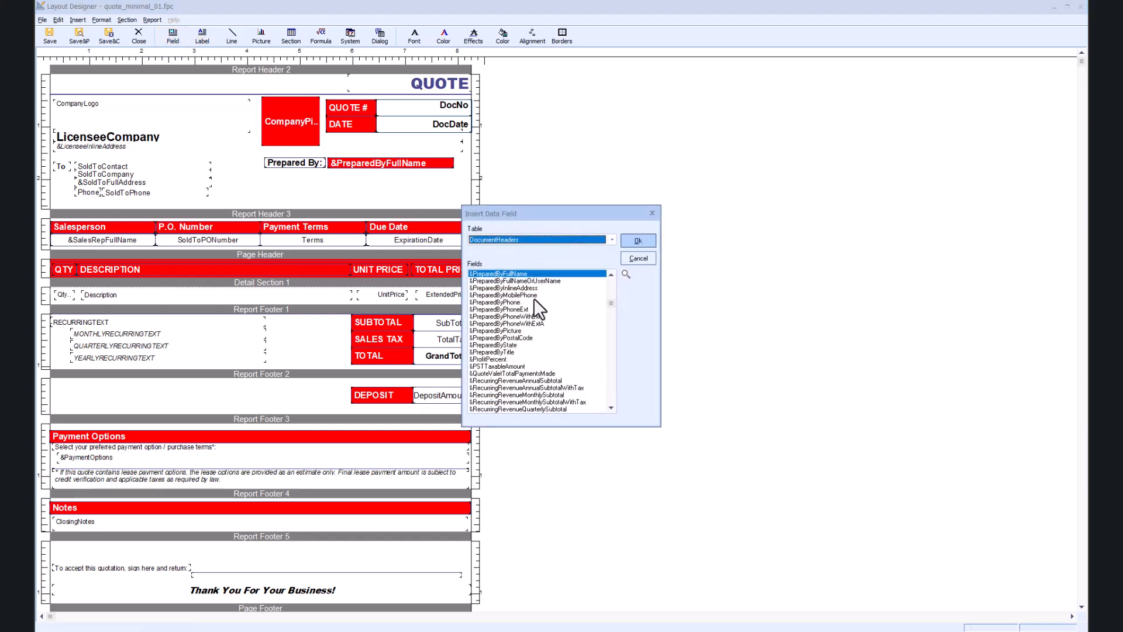
{"action": "left_click", "coordinate": [518, 303]}
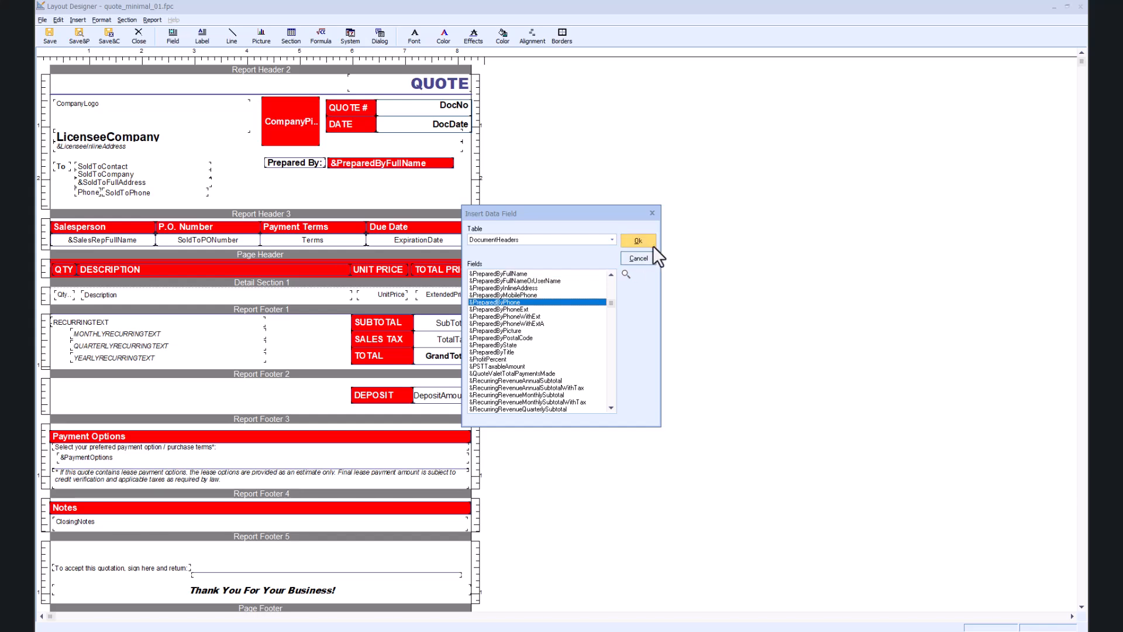
{"action": "left_click", "coordinate": [646, 242]}
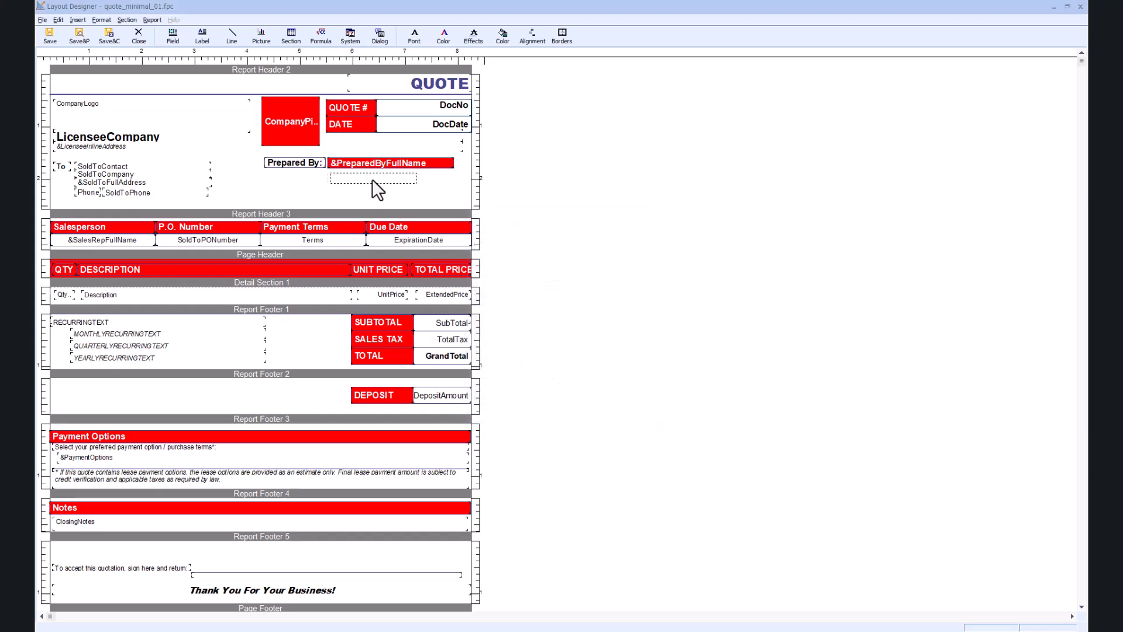
{"action": "left_click", "coordinate": [370, 179]}
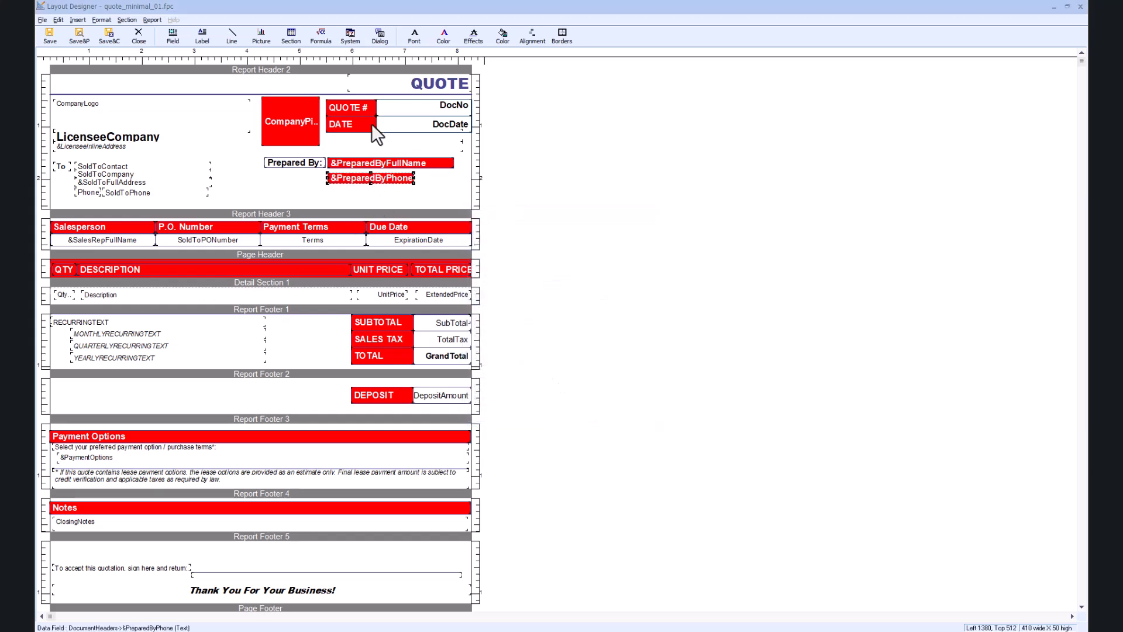
Step: Insert the DocumentHeaders field &PreparedByEMail just below the &PreparedByPhone field
{"action": "left_click", "coordinate": [173, 35]}
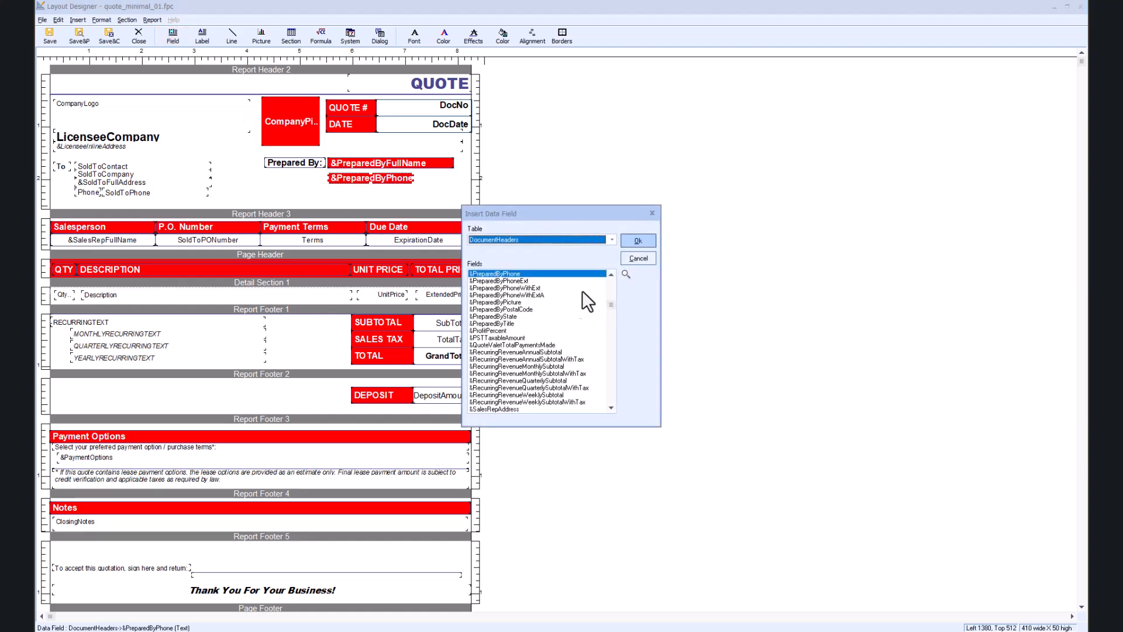
{"action": "left_click", "coordinate": [611, 274]}
{"action": "scroll", "coordinate": [610, 276], "scroll_direction": "up", "scroll_amount": 4}
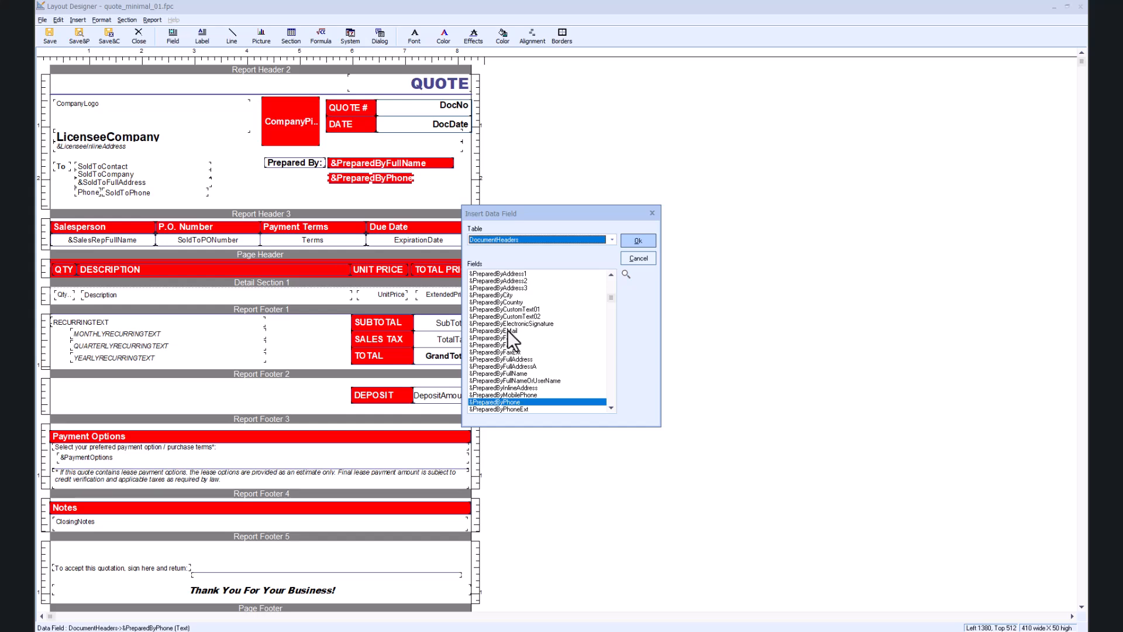
{"action": "left_click", "coordinate": [507, 330]}
{"action": "left_click", "coordinate": [639, 241]}
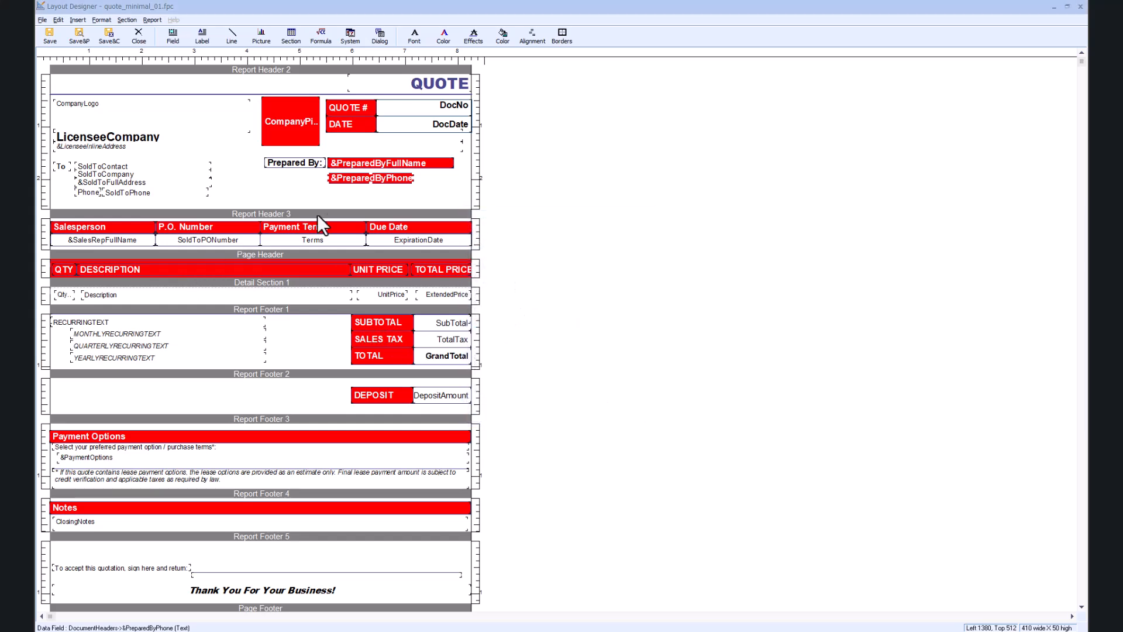
{"action": "left_click", "coordinate": [391, 196]}
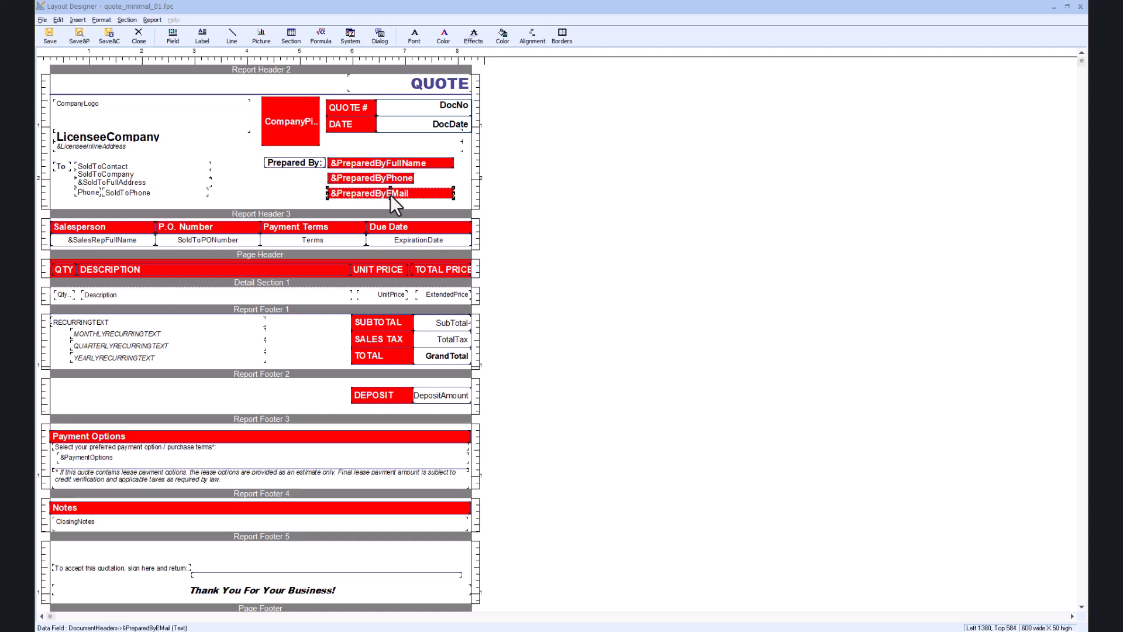
Step: Turn off the background color of the &PreparedByFullName, &PreparedByPhone and &PreparedByEMail fields together
{"action": "left_click", "coordinate": [364, 178]}
{"action": "left_click", "coordinate": [363, 163]}
{"action": "right_click", "coordinate": [363, 178]}
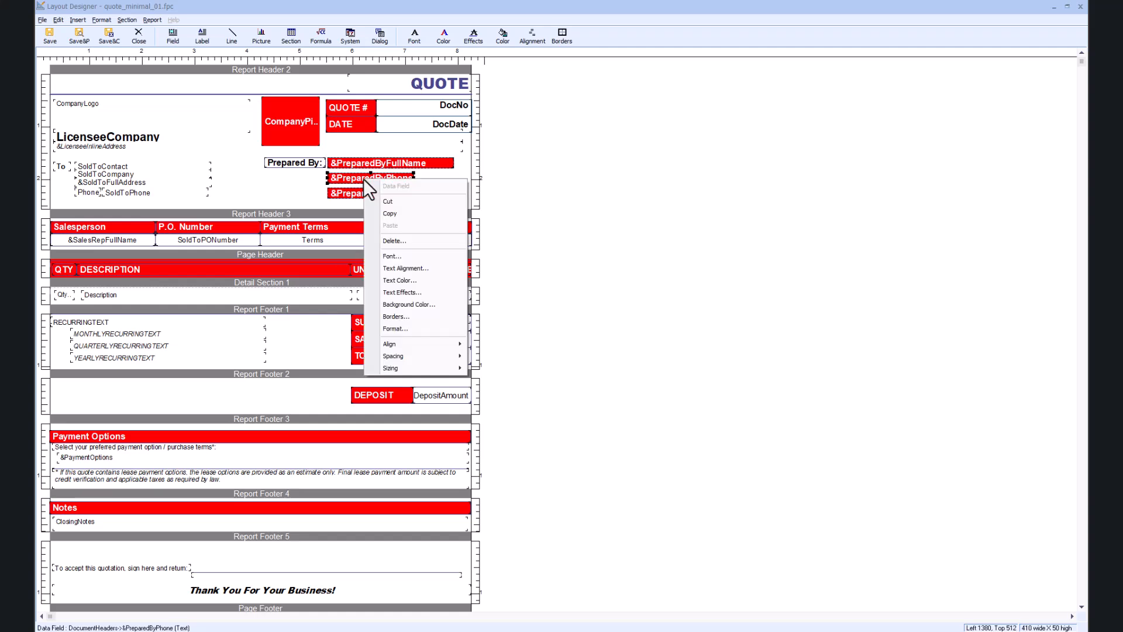
{"action": "left_click", "coordinate": [406, 305]}
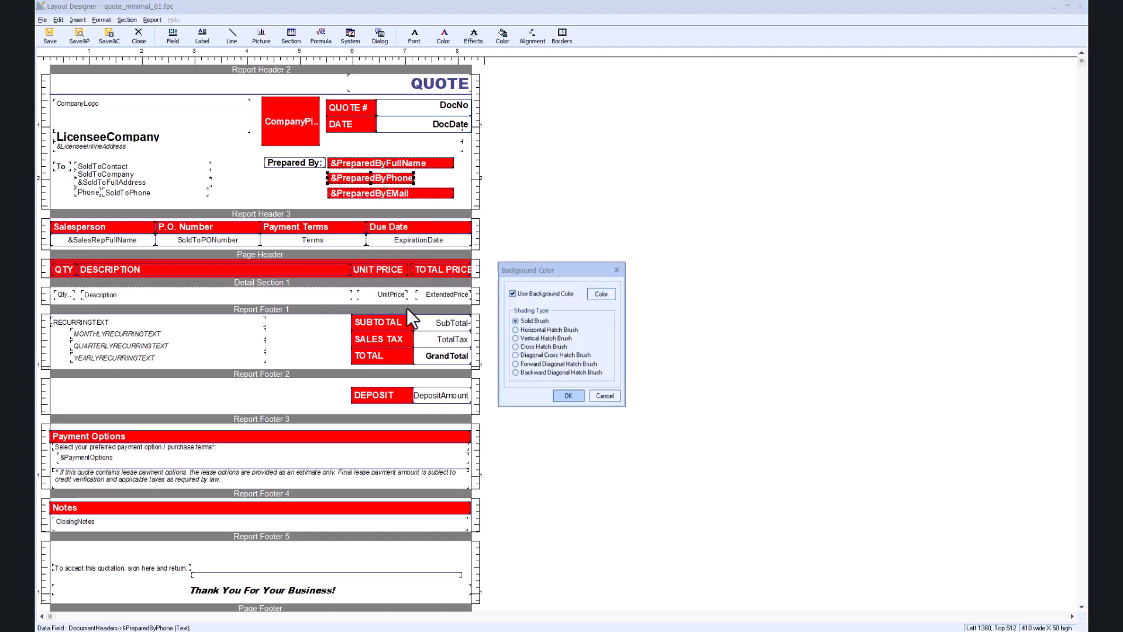
{"action": "left_click", "coordinate": [511, 292]}
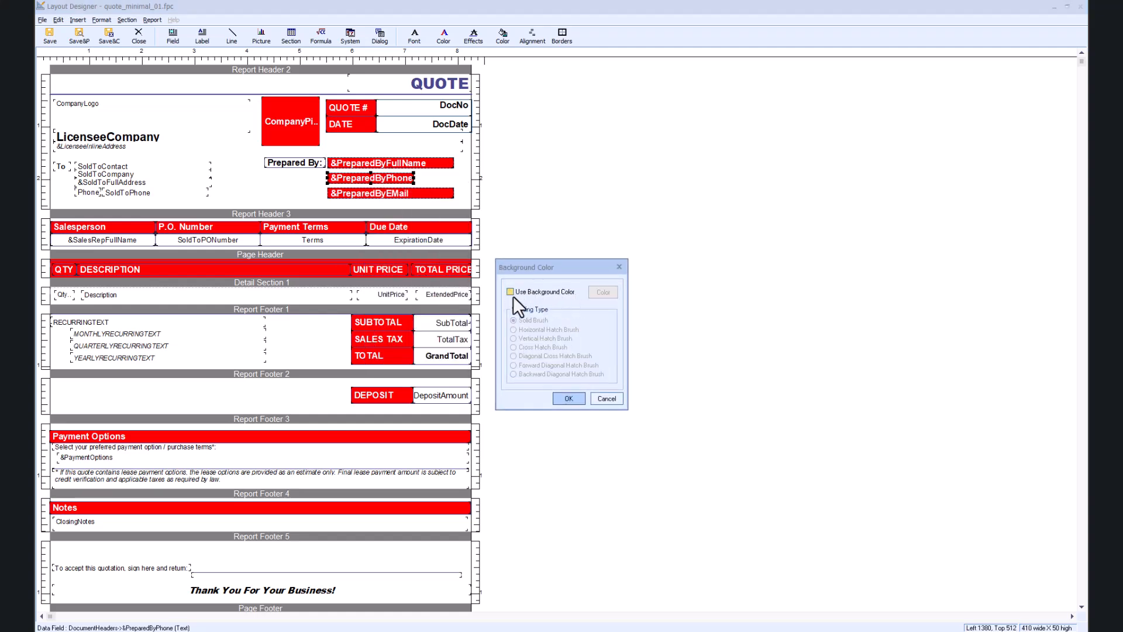
{"action": "left_click", "coordinate": [569, 398]}
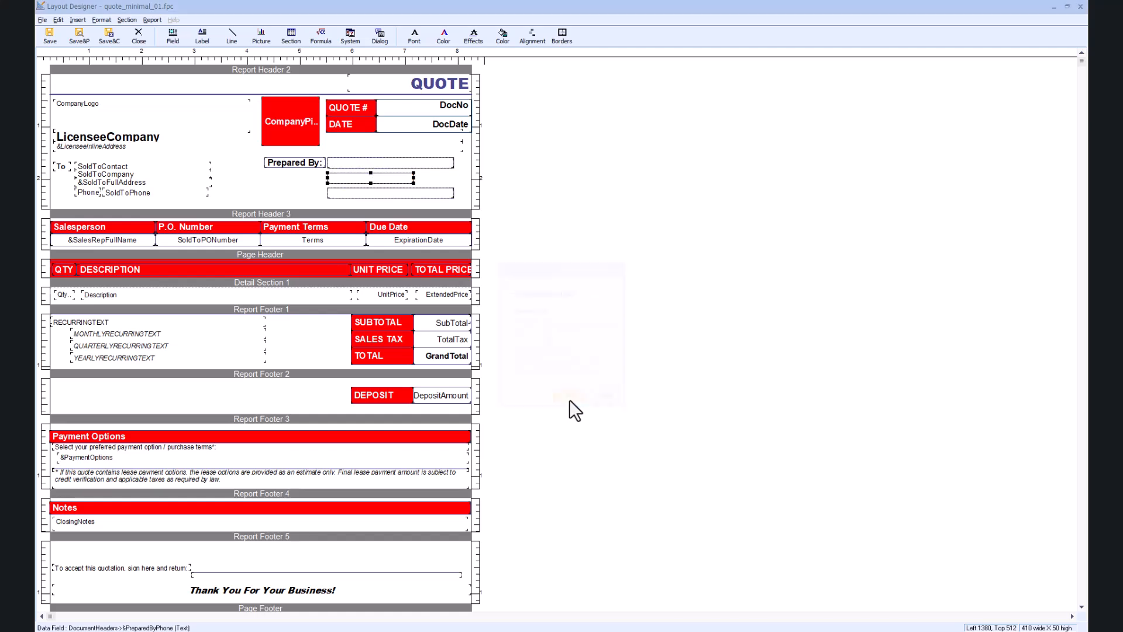
Step: Set the text color of the &PreparedByPhone and &PreparedByEMail fields to black
{"action": "right_click", "coordinate": [402, 194]}
{"action": "mouse_move", "coordinate": [448, 359]}
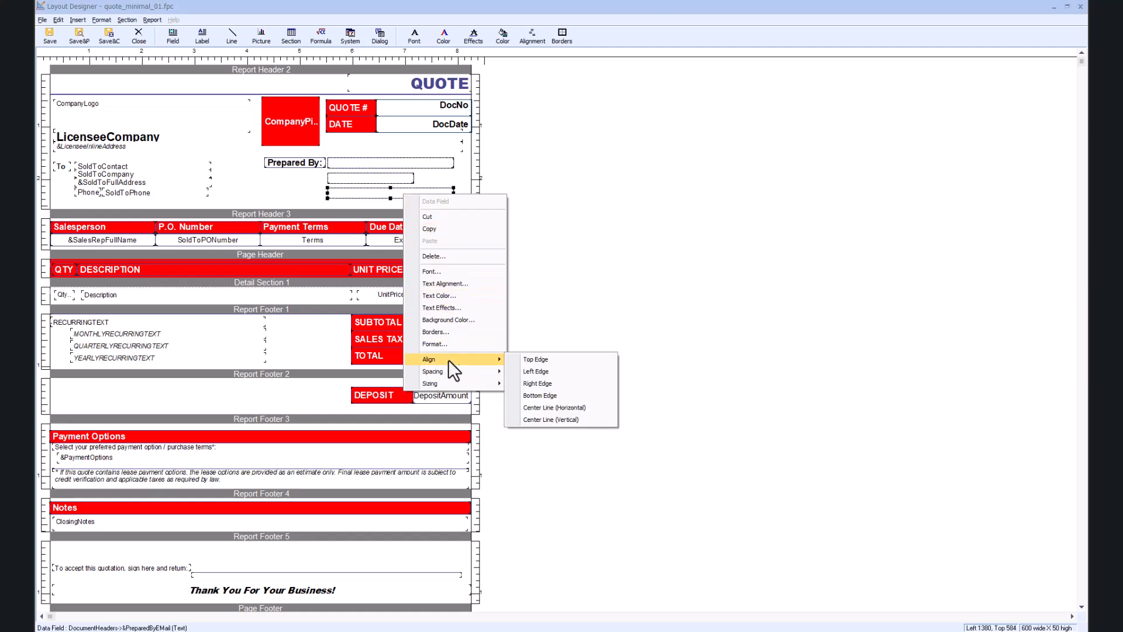
{"action": "left_click", "coordinate": [450, 297]}
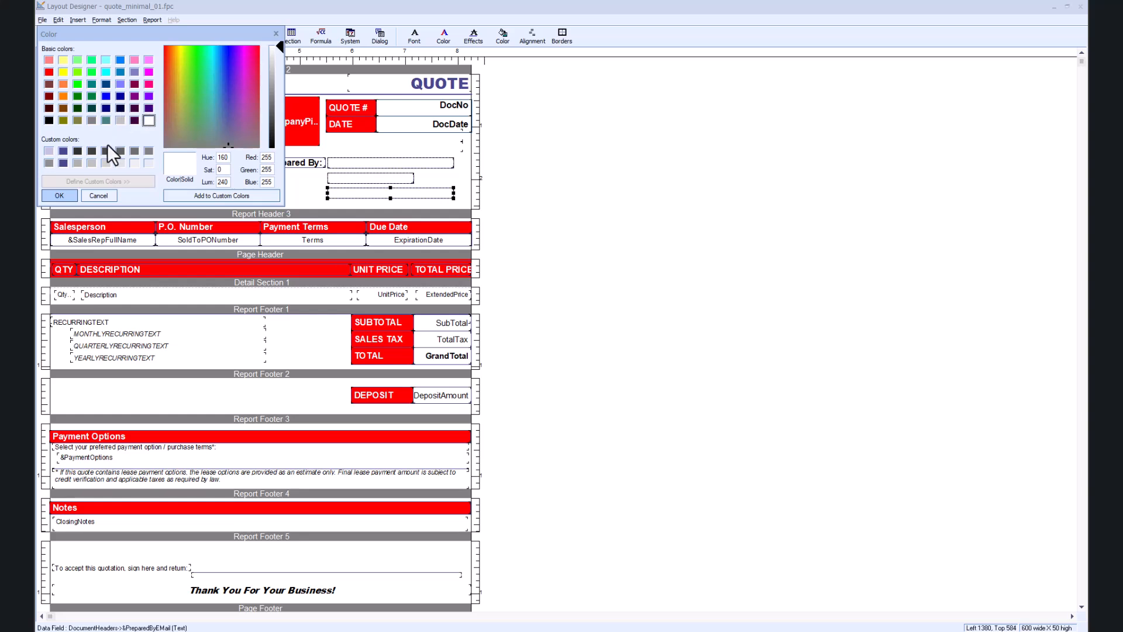
{"action": "left_click", "coordinate": [49, 120]}
{"action": "left_click", "coordinate": [65, 195]}
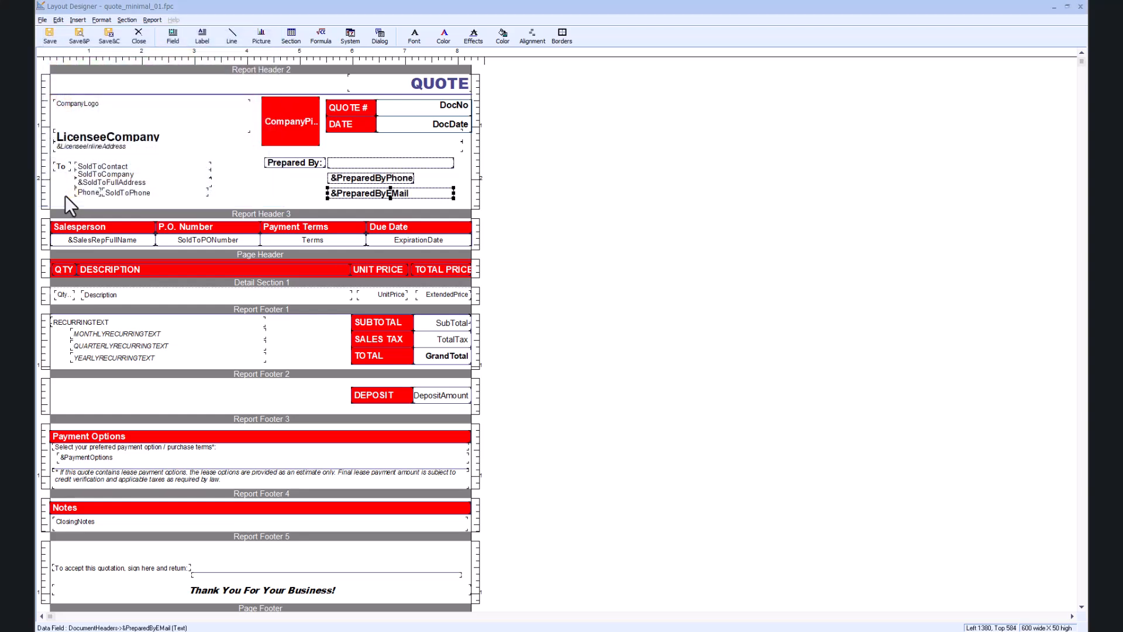
Step: Remove all borders from the "Prepared By:" label and its full name, phone and e-mail fields
{"action": "left_click", "coordinate": [302, 163]}
{"action": "left_click", "coordinate": [358, 165]}
{"action": "left_click", "coordinate": [358, 181]}
{"action": "left_click", "coordinate": [359, 193]}
{"action": "right_click", "coordinate": [360, 194]}
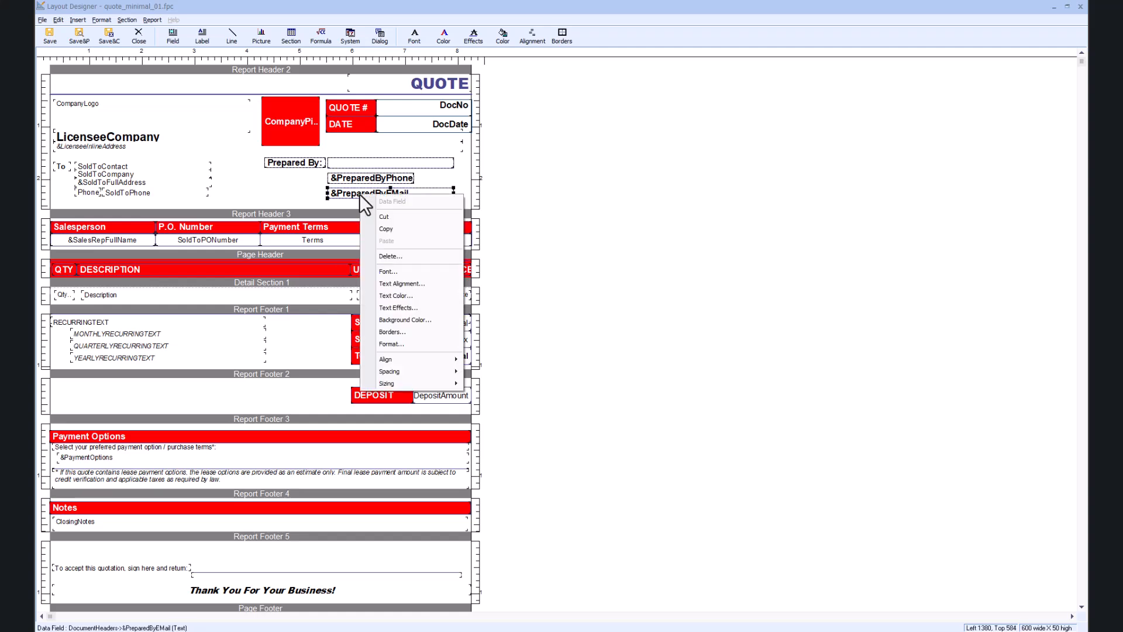
{"action": "left_click", "coordinate": [406, 332]}
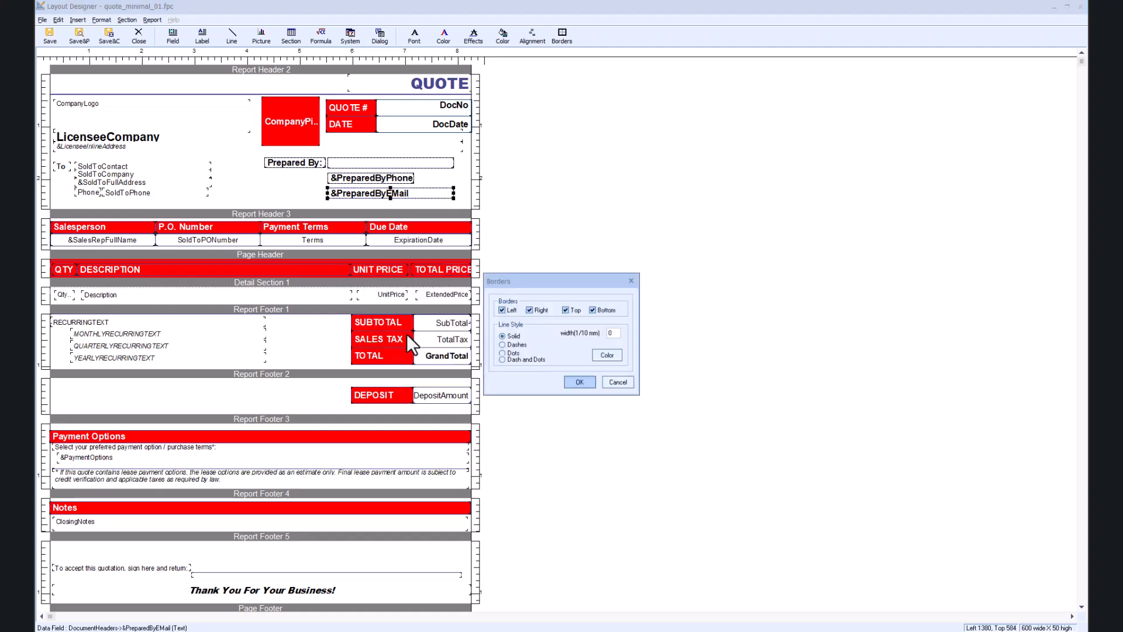
{"action": "left_click", "coordinate": [528, 310]}
{"action": "left_click", "coordinate": [565, 309]}
{"action": "left_click", "coordinate": [593, 309]}
{"action": "left_click", "coordinate": [590, 382]}
{"action": "left_click", "coordinate": [542, 265]}
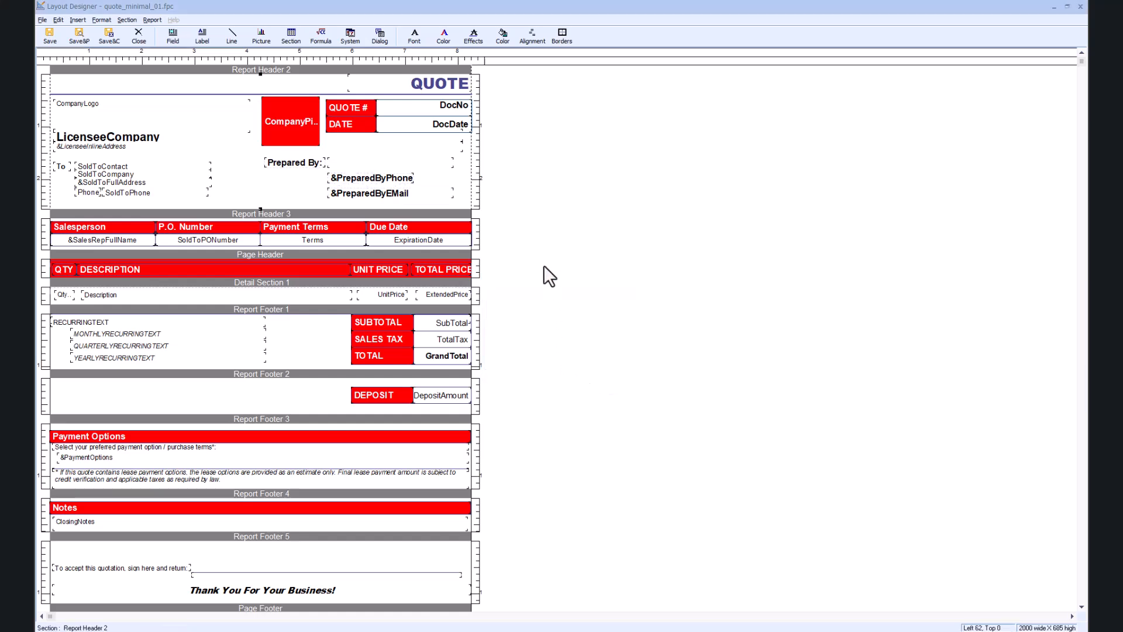
Step: Set the text color of the &PreparedByFullName field beside the "Prepared By:" label to black
{"action": "left_click", "coordinate": [385, 164]}
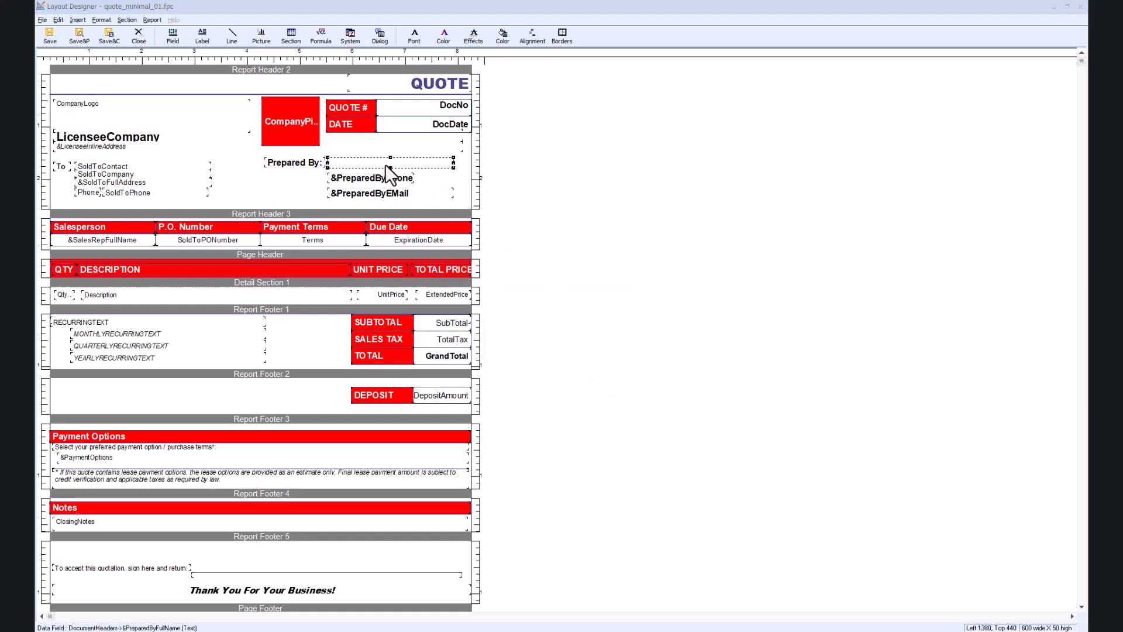
{"action": "double_click", "coordinate": [384, 163]}
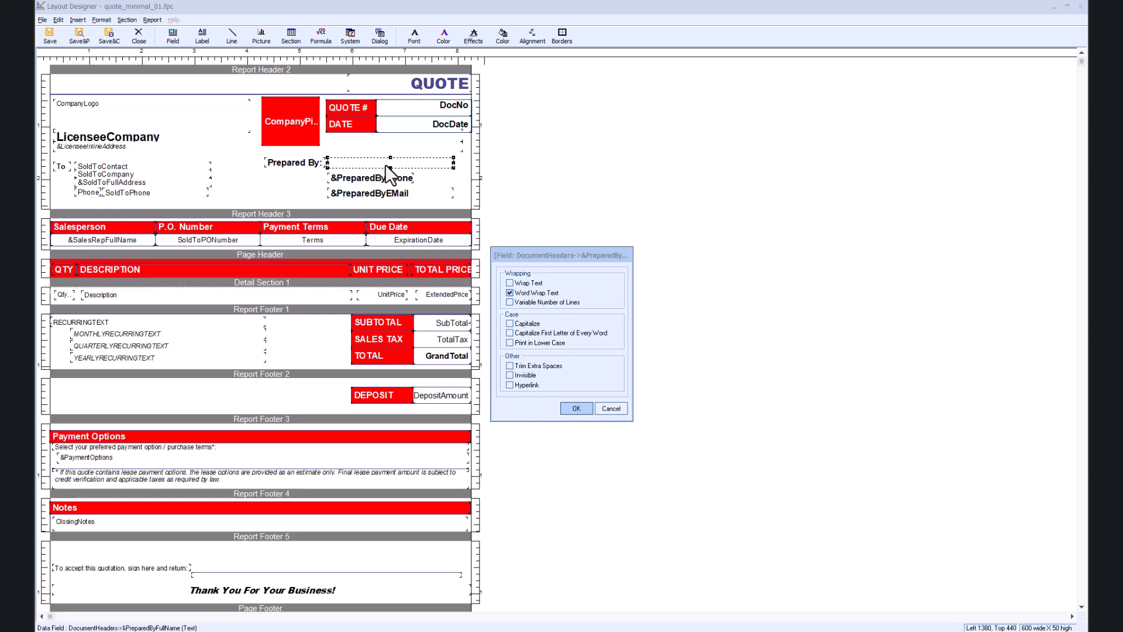
{"action": "left_click", "coordinate": [611, 408]}
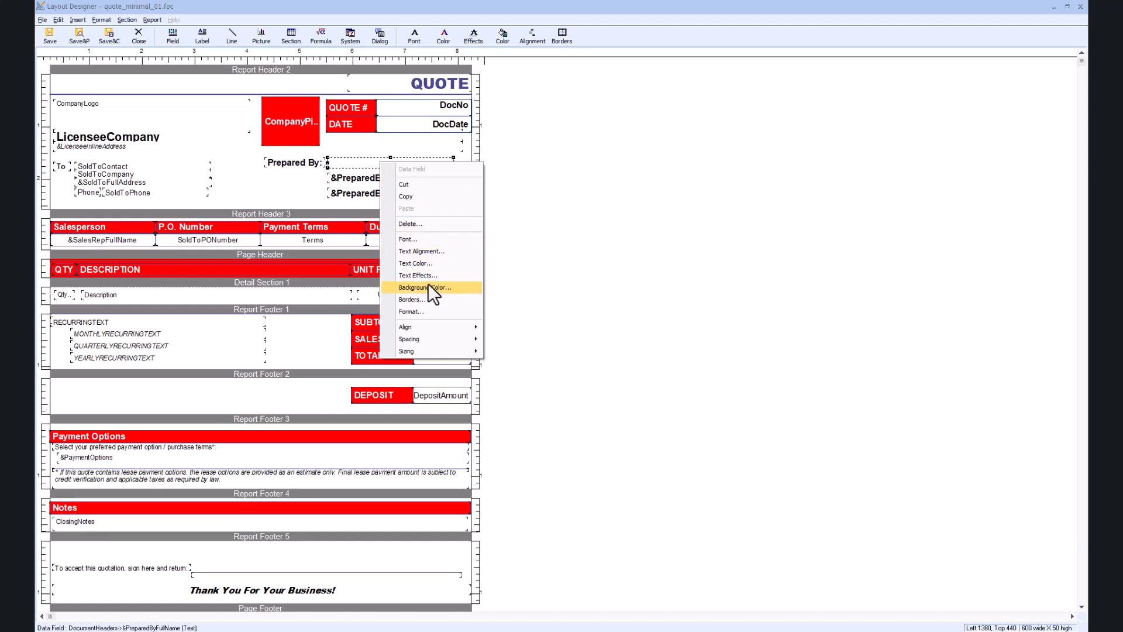
{"action": "left_click", "coordinate": [424, 265]}
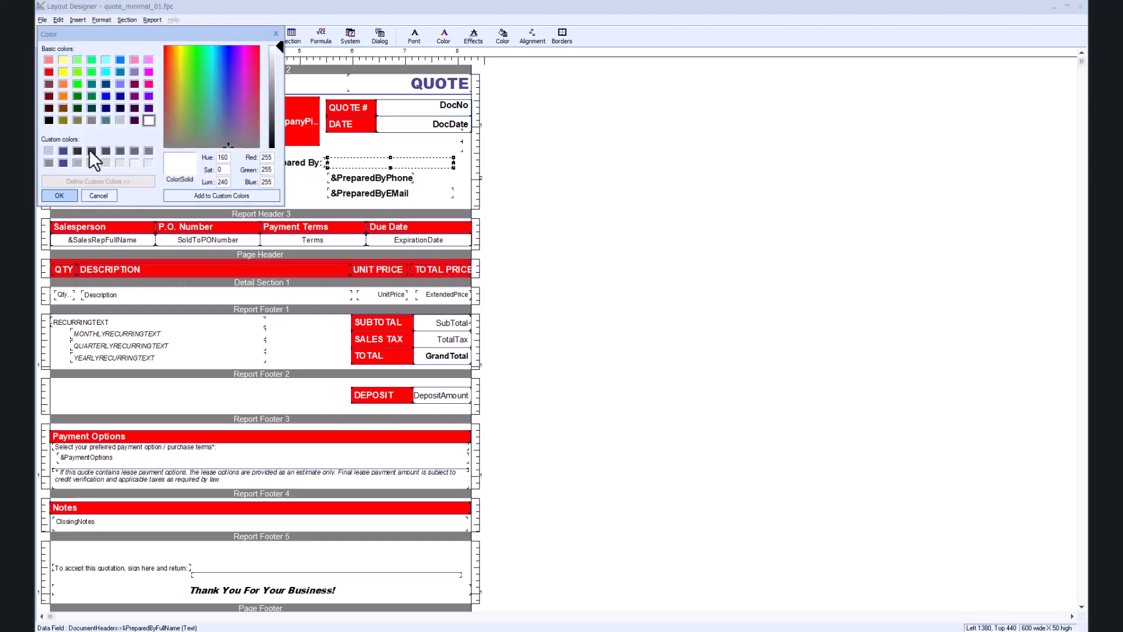
{"action": "left_click", "coordinate": [49, 120]}
{"action": "left_click", "coordinate": [69, 194]}
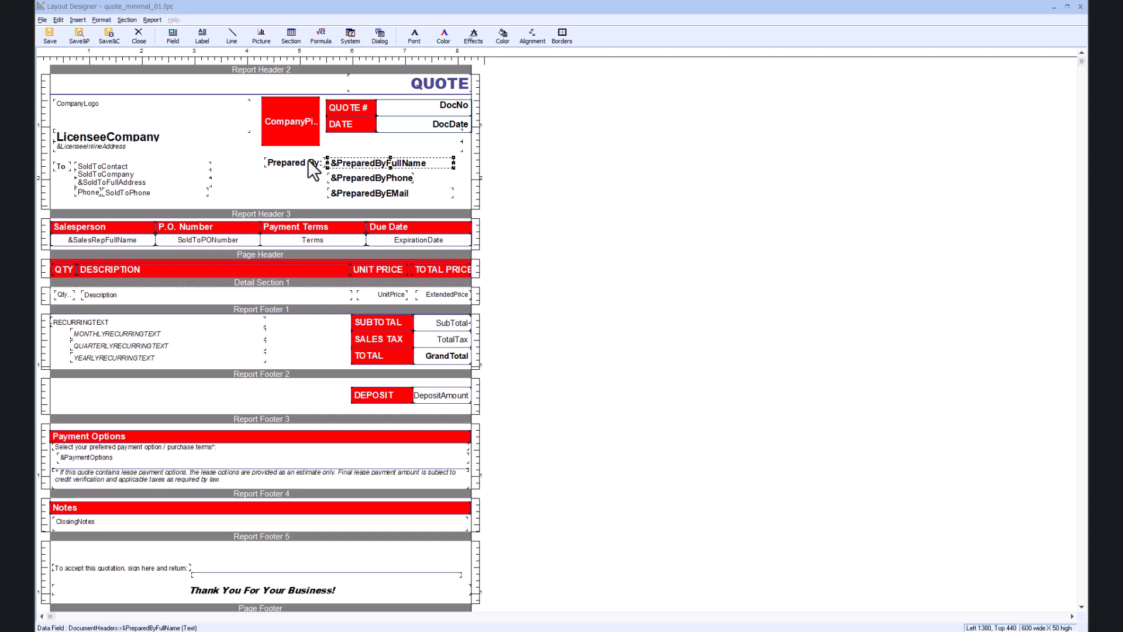
Step: Copy the style of the "To" label and apply it to the "Prepared By:" label
{"action": "left_click", "coordinate": [61, 167]}
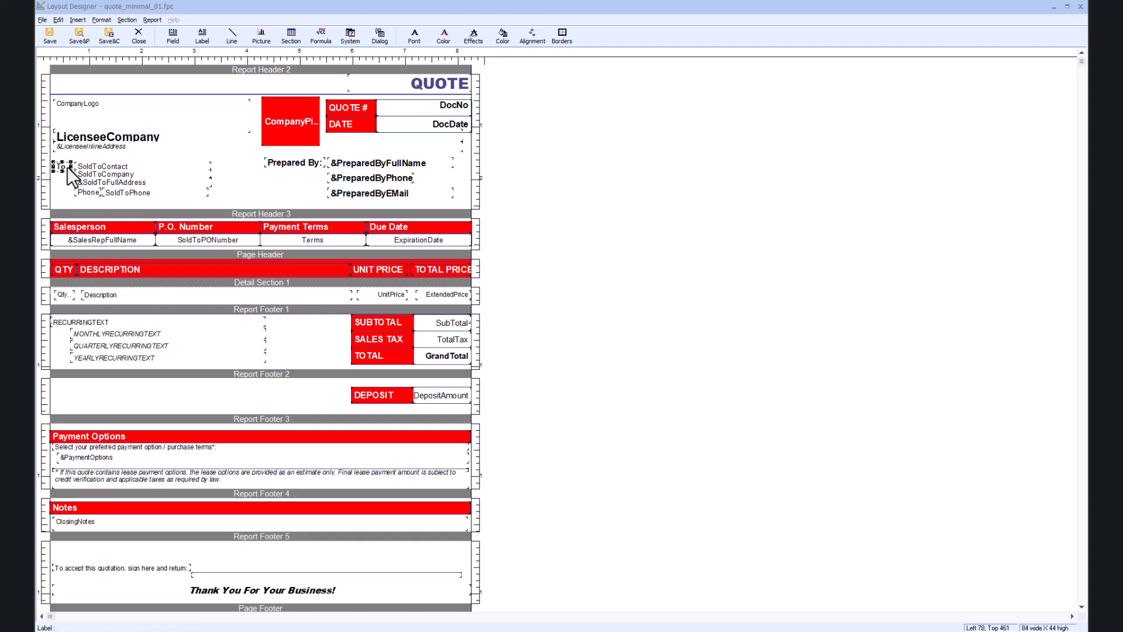
{"action": "left_click", "coordinate": [102, 19]}
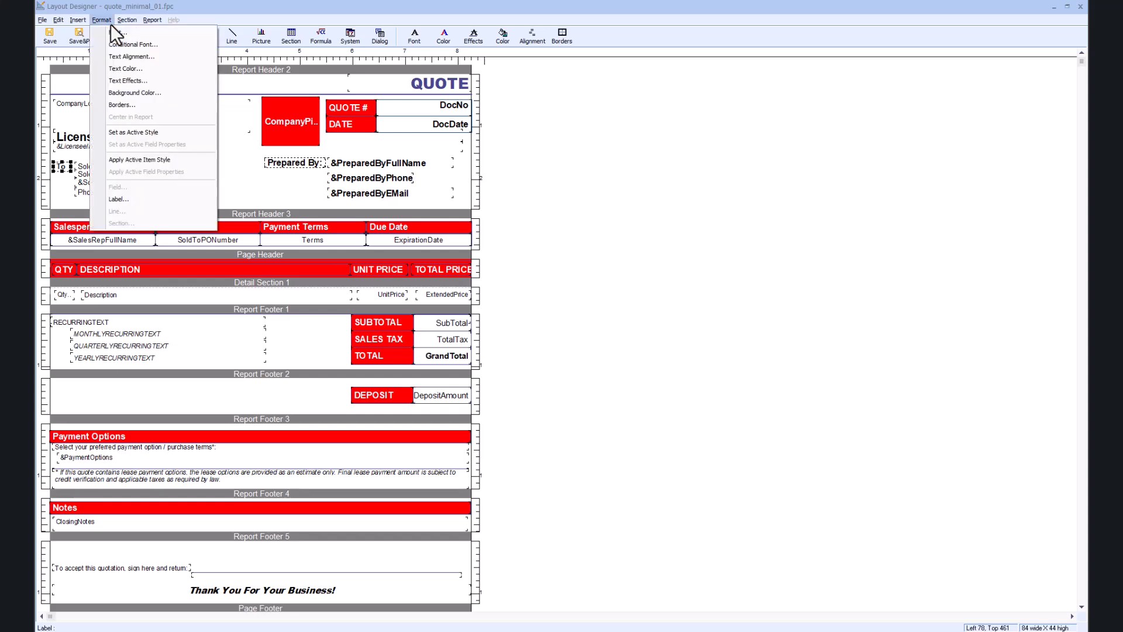
{"action": "left_click", "coordinate": [138, 129]}
{"action": "left_click", "coordinate": [292, 162]}
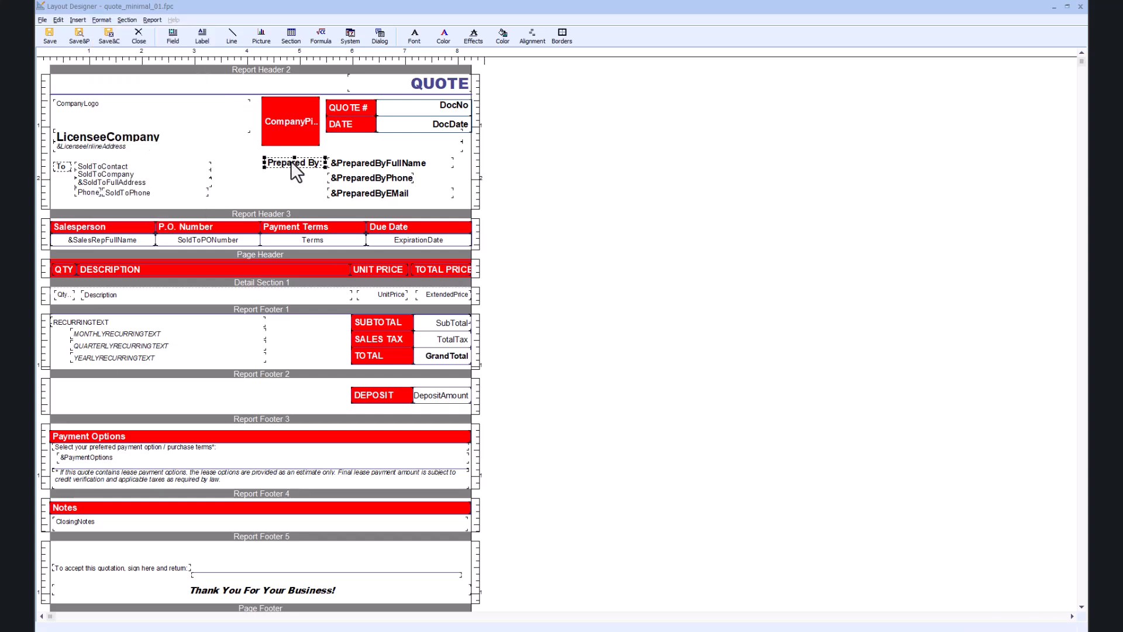
{"action": "left_click", "coordinate": [105, 20]}
{"action": "left_click", "coordinate": [131, 159]}
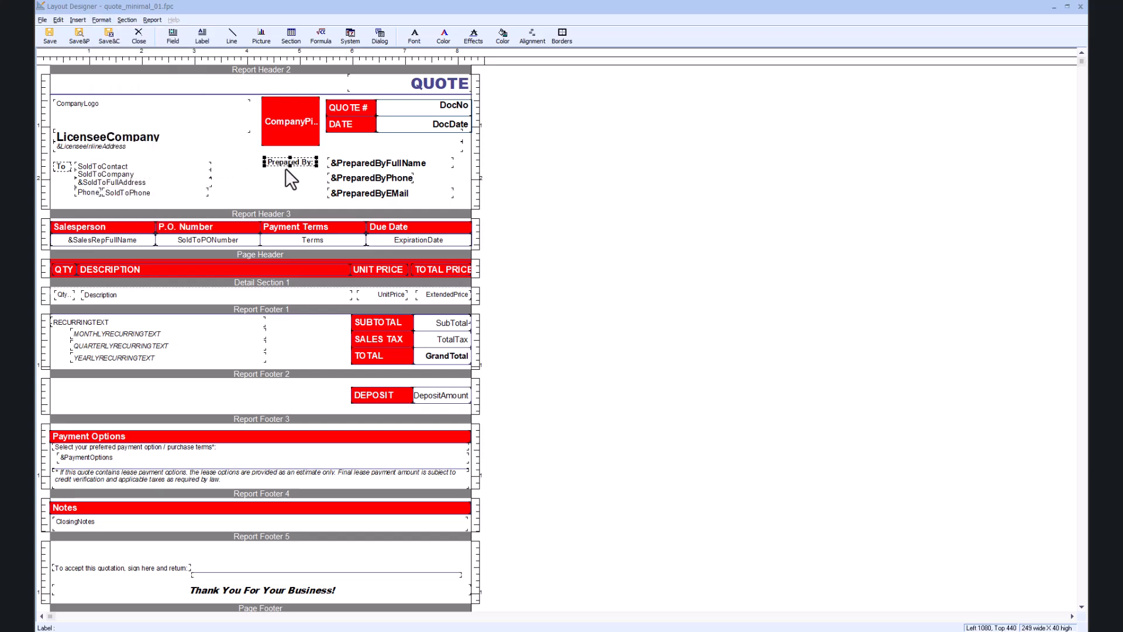
Step: Copy the SoldToContact field's style and apply it to the &PreparedByFullName, &PreparedByPhone and &PreparedByEMail fields together
{"action": "left_click", "coordinate": [142, 170]}
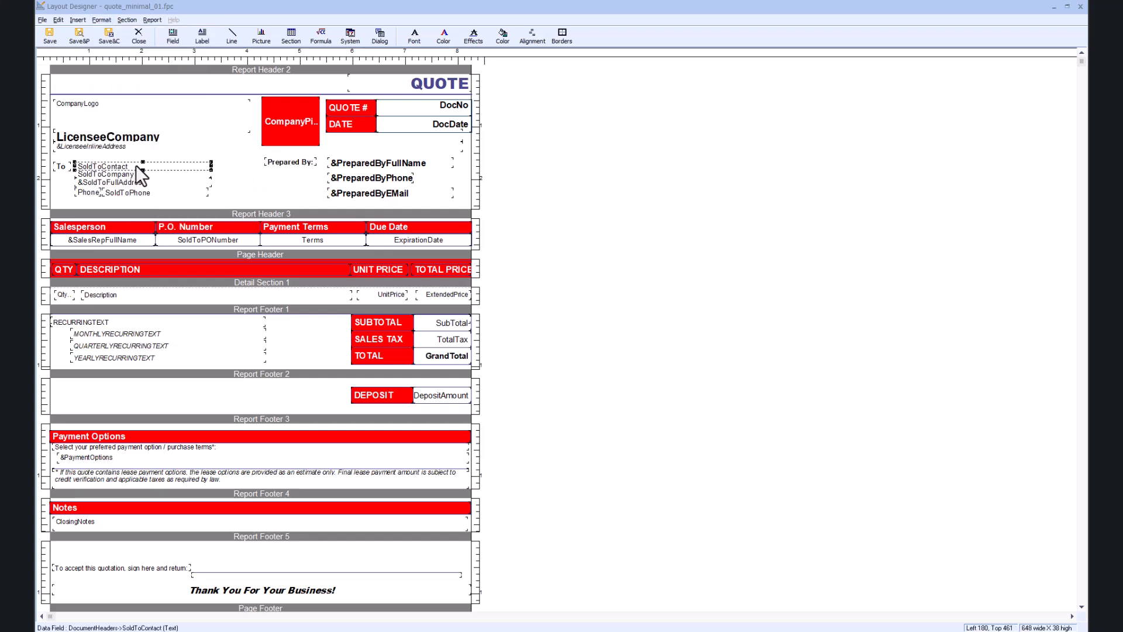
{"action": "left_click", "coordinate": [99, 19]}
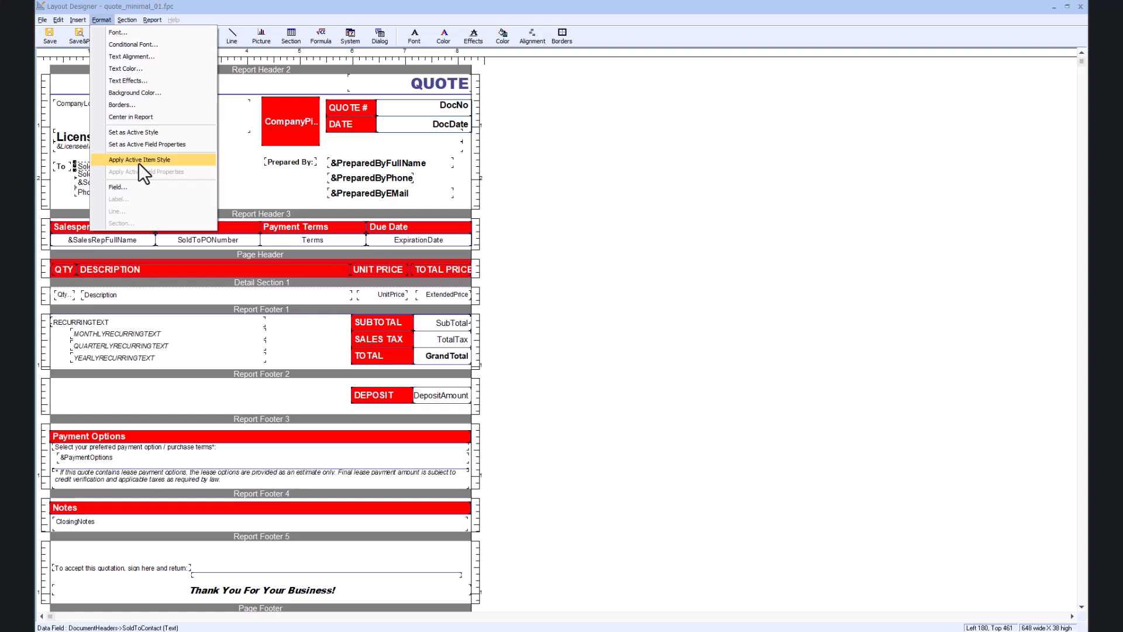
{"action": "left_click", "coordinate": [138, 136]}
{"action": "left_click", "coordinate": [377, 164]}
{"action": "left_click", "coordinate": [375, 177]}
{"action": "left_click", "coordinate": [377, 195]}
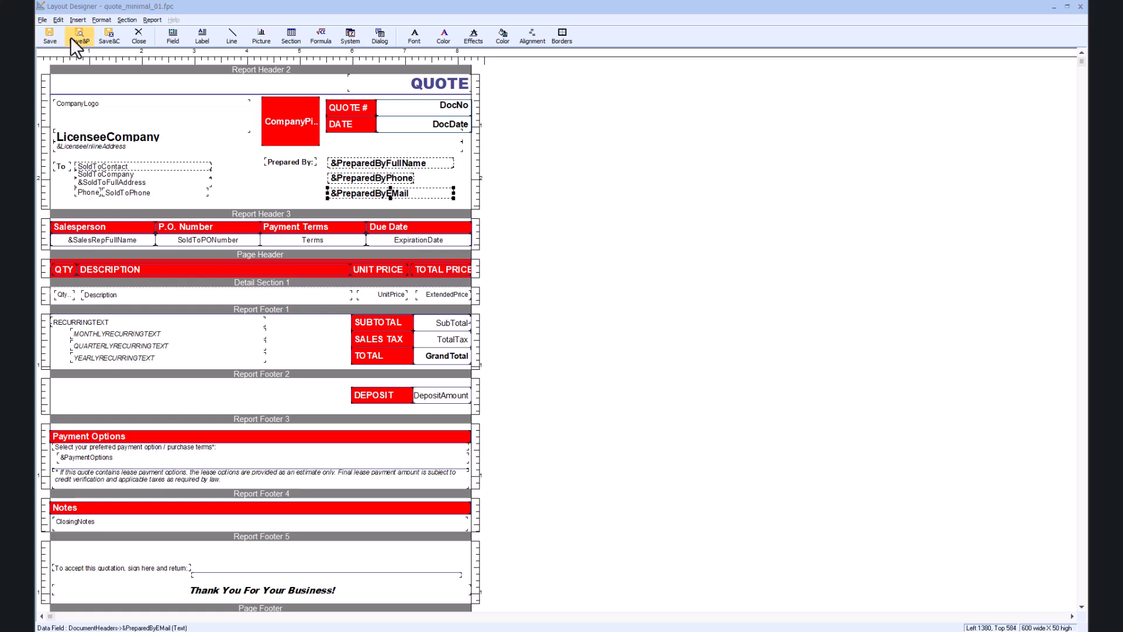
{"action": "left_click", "coordinate": [101, 20]}
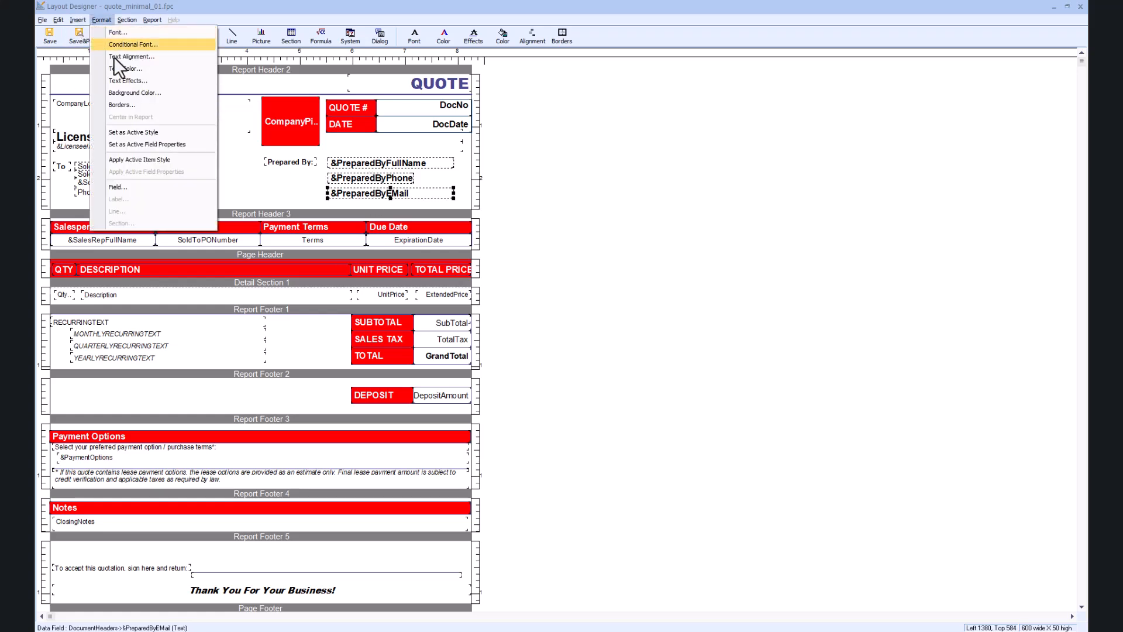
{"action": "left_click", "coordinate": [159, 157]}
{"action": "left_click", "coordinate": [517, 207]}
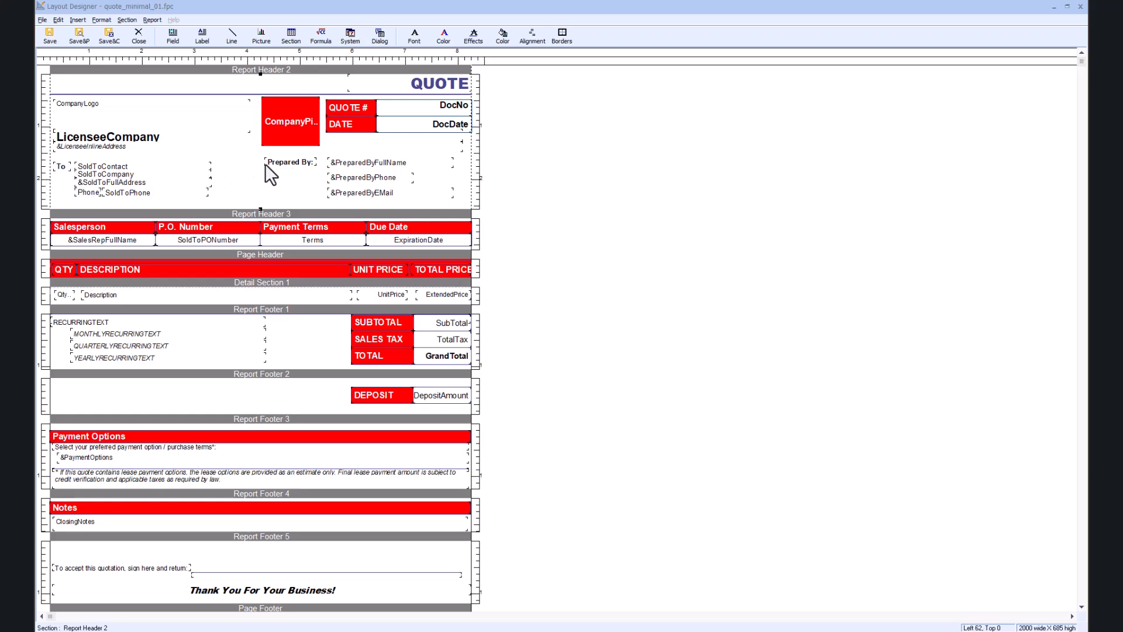
Step: Align the top edge of the "To" label with the top edge of the "Prepared By:" label
{"action": "left_click", "coordinate": [66, 168]}
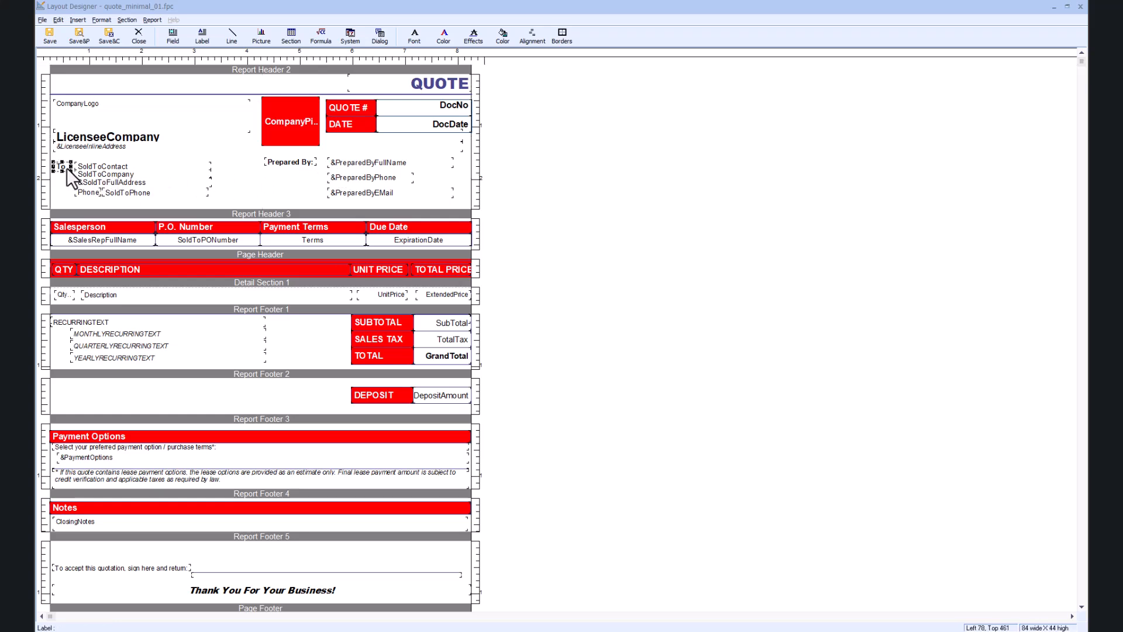
{"action": "left_click", "coordinate": [275, 163]}
{"action": "right_click", "coordinate": [275, 162]}
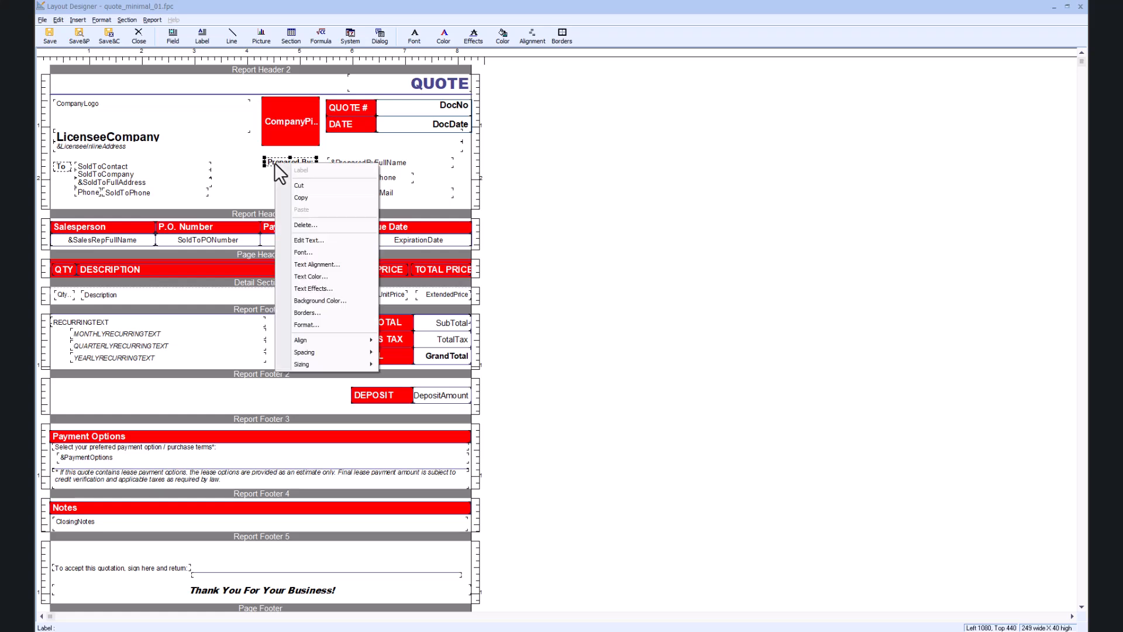
{"action": "mouse_move", "coordinate": [339, 342]}
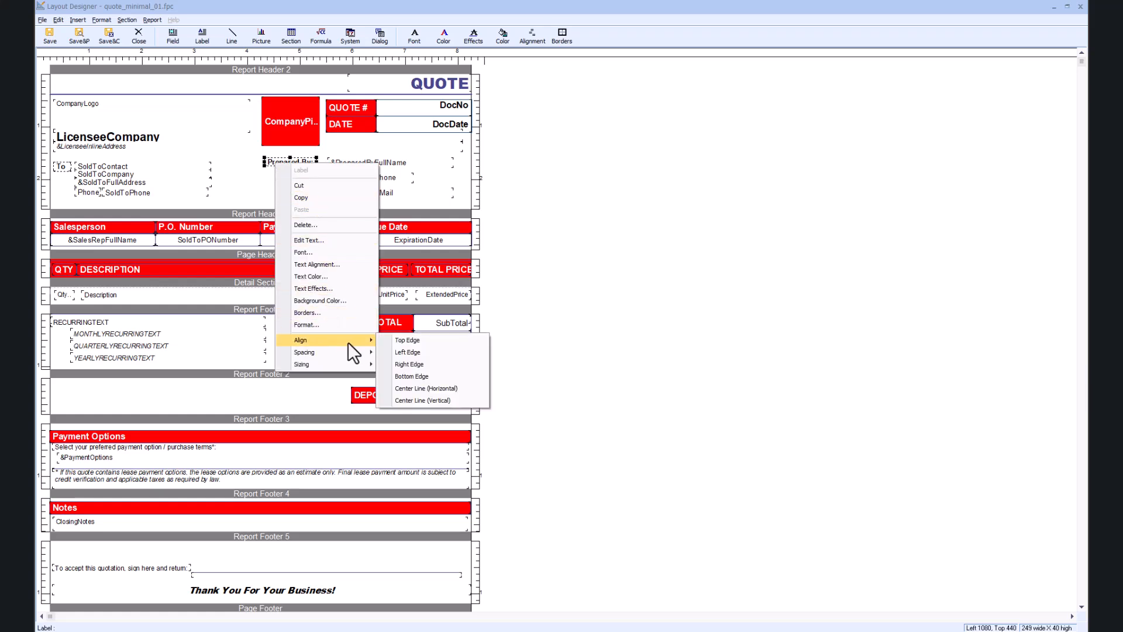
{"action": "left_click", "coordinate": [406, 339]}
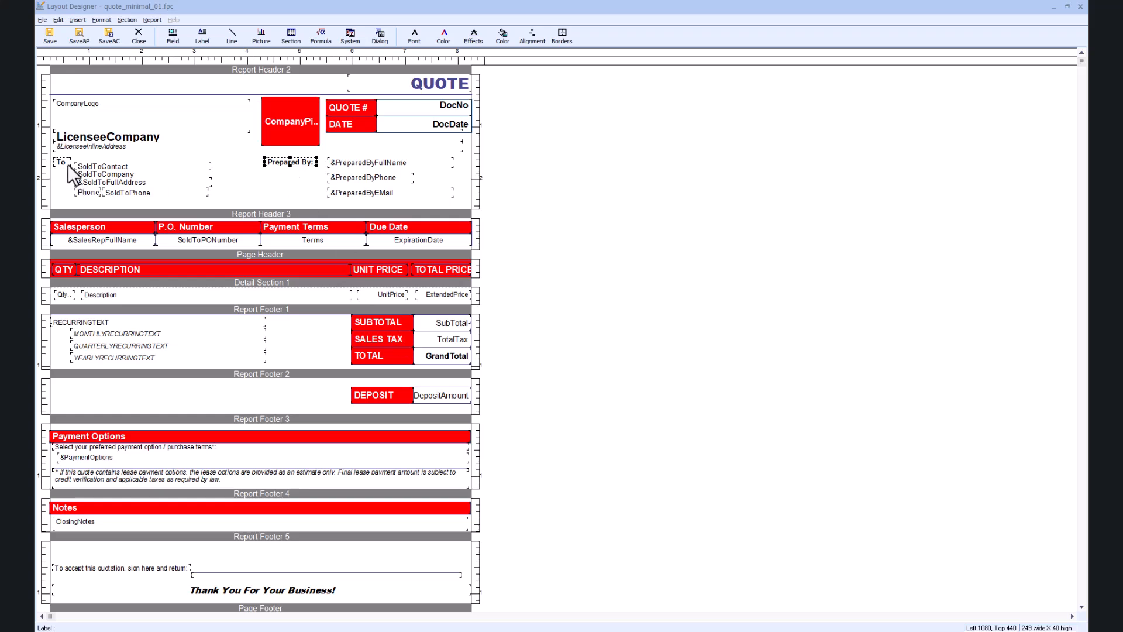
Step: Extend the Report Header 2 section downward to a height of about 813 to make room below the contact fields
{"action": "left_click", "coordinate": [302, 194]}
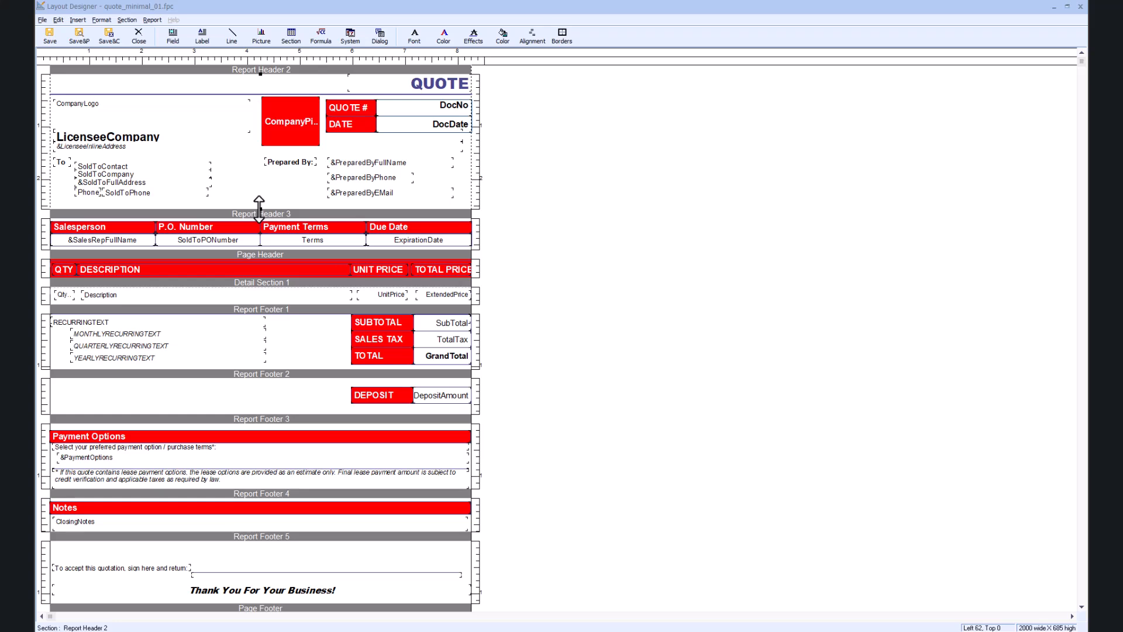
{"action": "left_click_drag", "start_coordinate": [259, 209], "coordinate": [261, 236]}
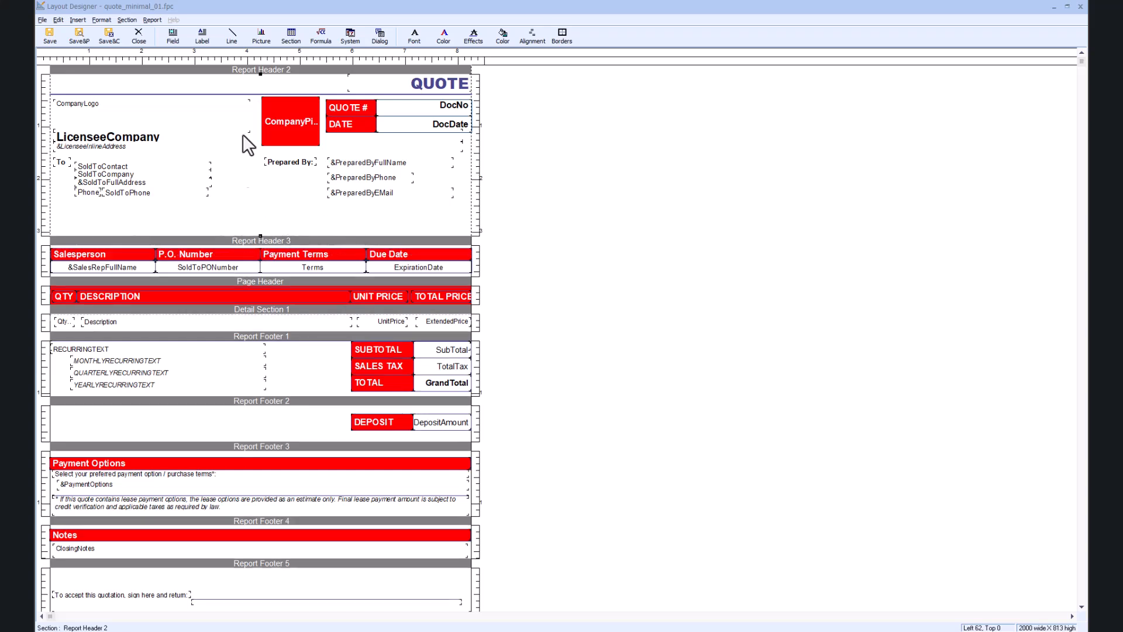
Step: Insert the IntroductionNotes field from DocumentHeaders below the SoldToPhone row in Report Header 2 and widen it to about 1920
{"action": "left_click", "coordinate": [173, 36]}
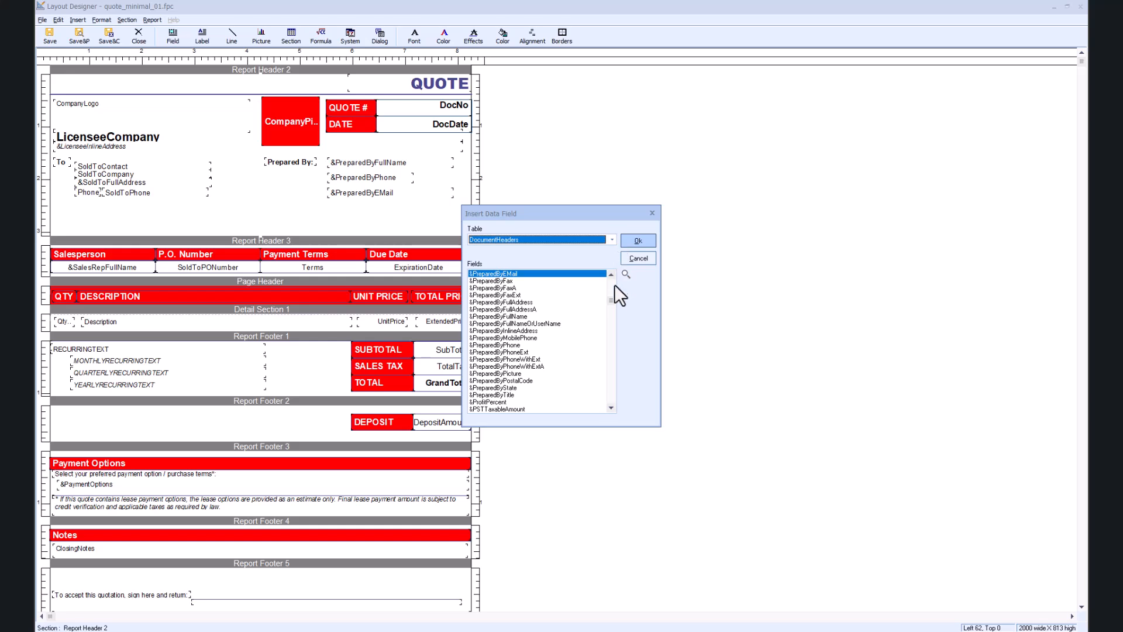
{"action": "left_click_drag", "start_coordinate": [610, 301], "coordinate": [623, 374]}
{"action": "left_click", "coordinate": [521, 323]}
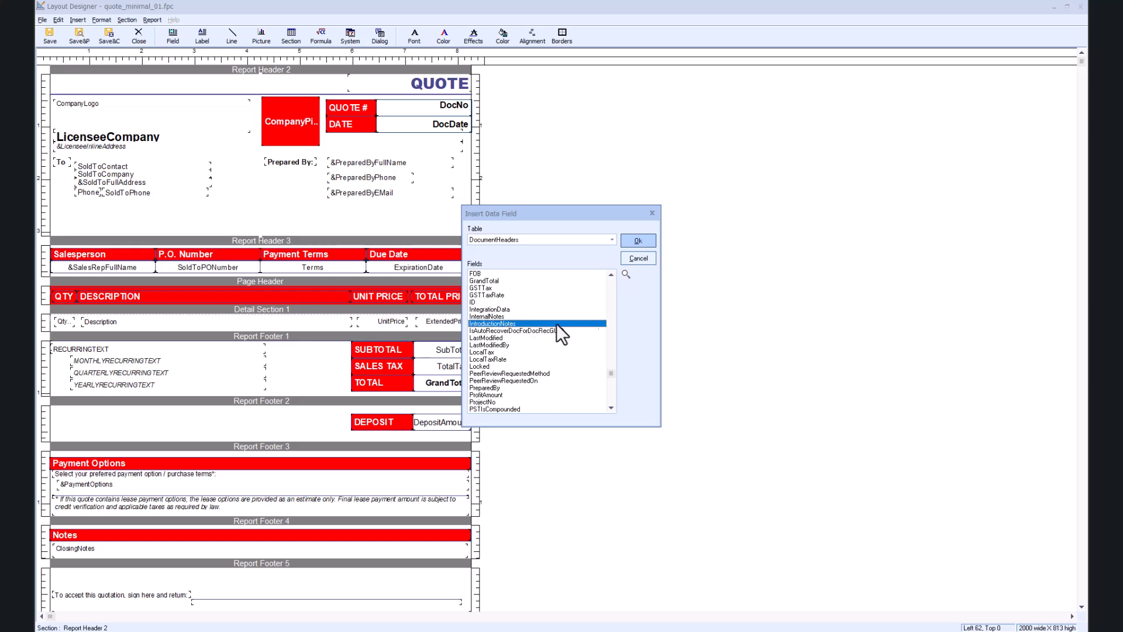
{"action": "left_click", "coordinate": [641, 241]}
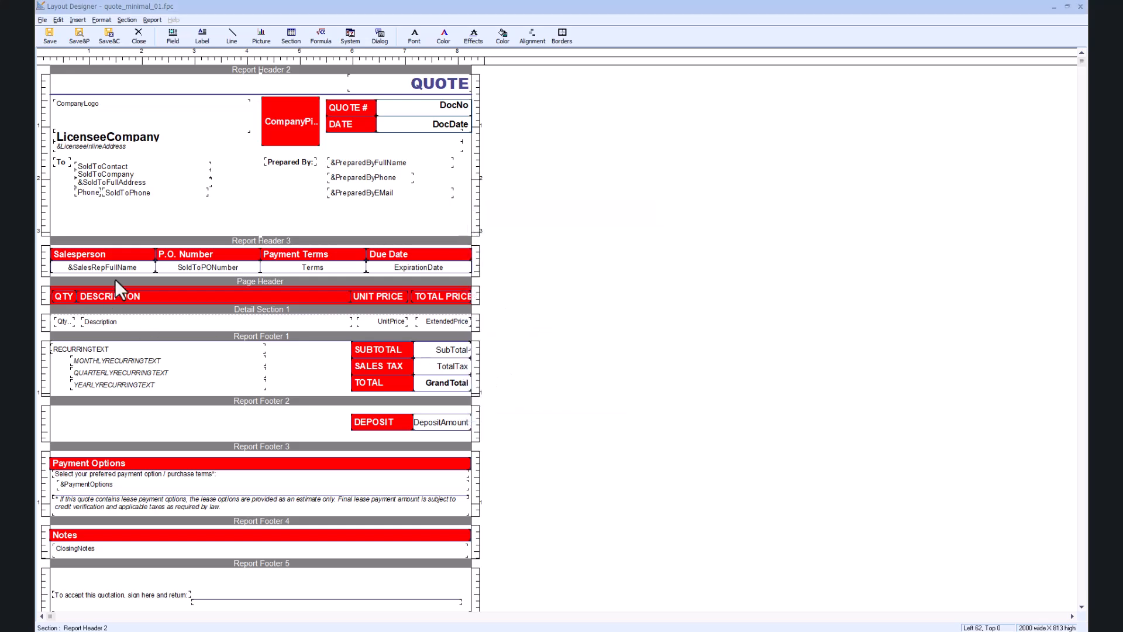
{"action": "left_click", "coordinate": [123, 222]}
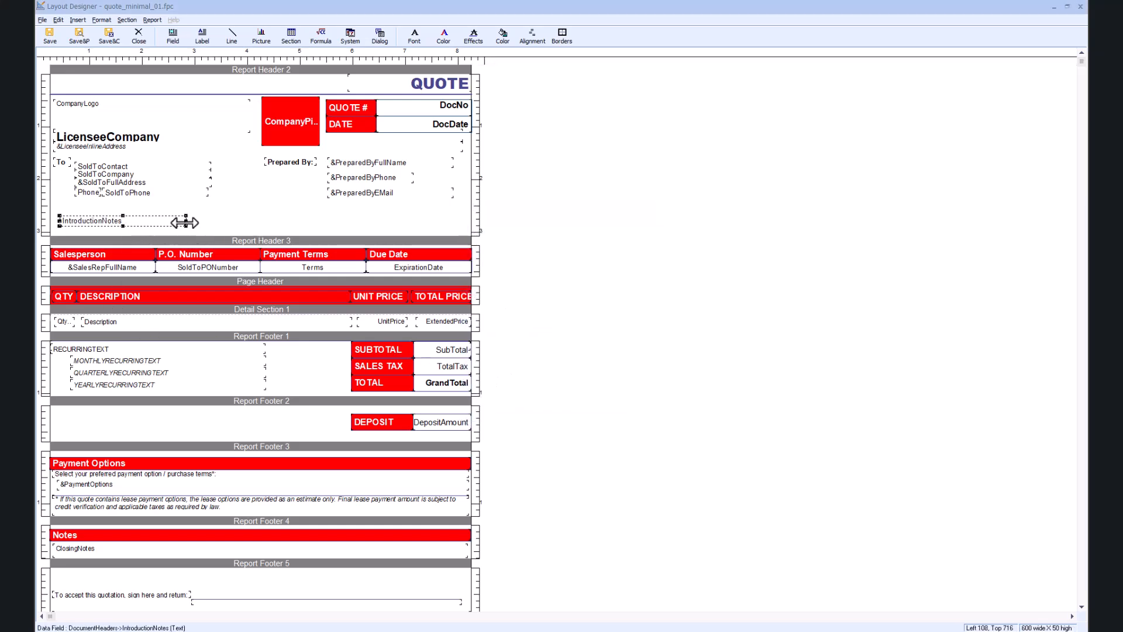
{"action": "left_click_drag", "start_coordinate": [464, 229], "coordinate": [463, 228]}
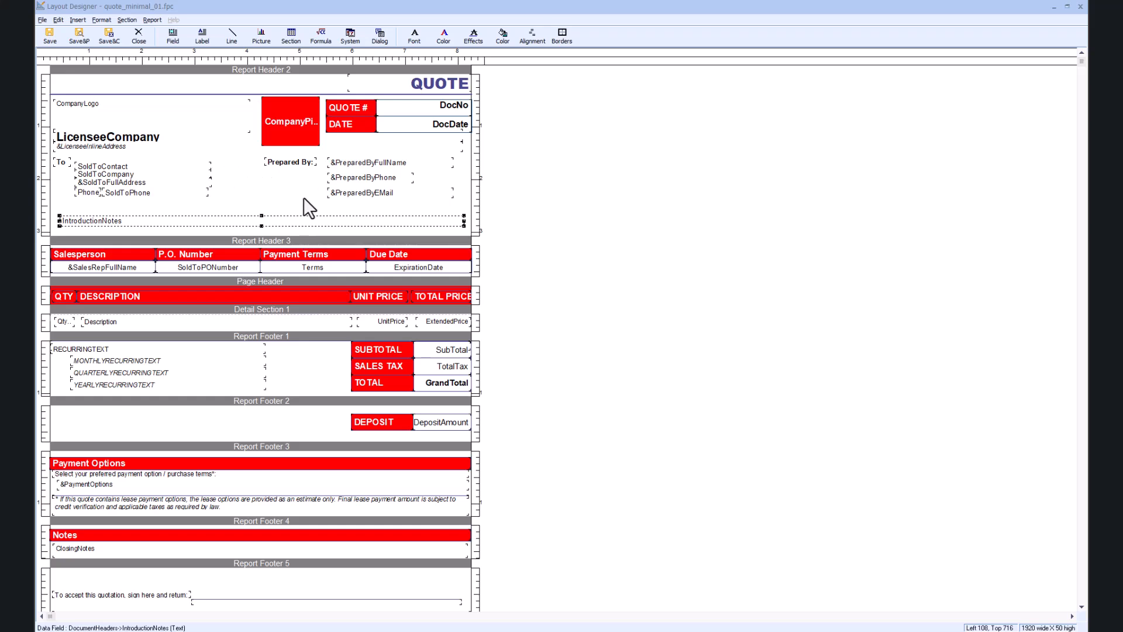
{"action": "left_click", "coordinate": [488, 226]}
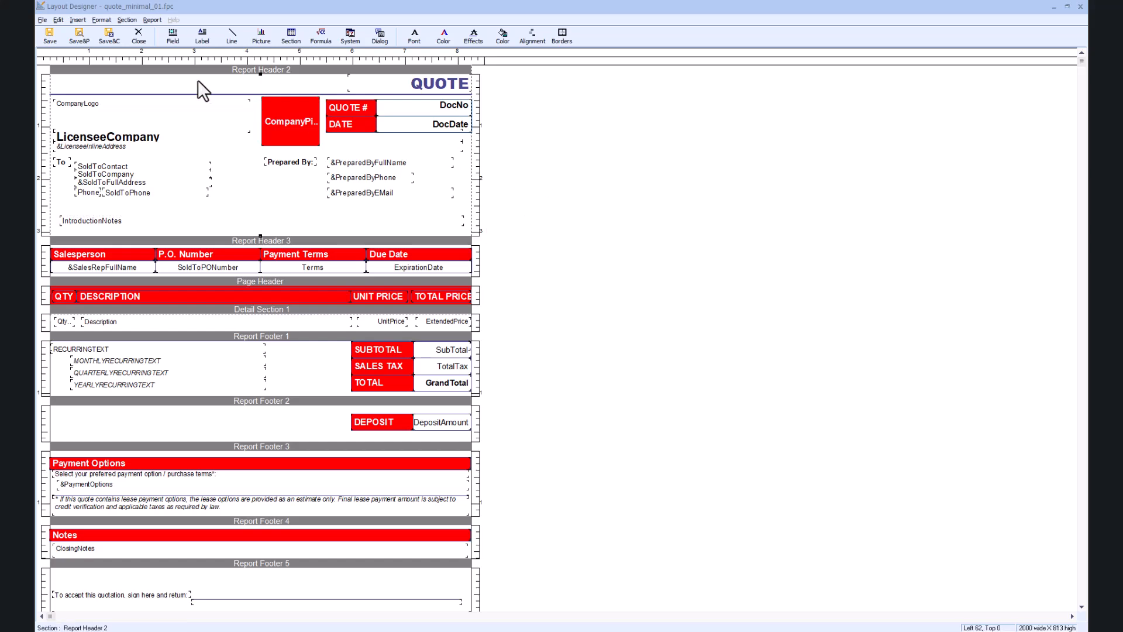
Step: Save and close the quote_minimal_01.fpc layout, and open a print preview of the quote with it
{"action": "left_click", "coordinate": [110, 34]}
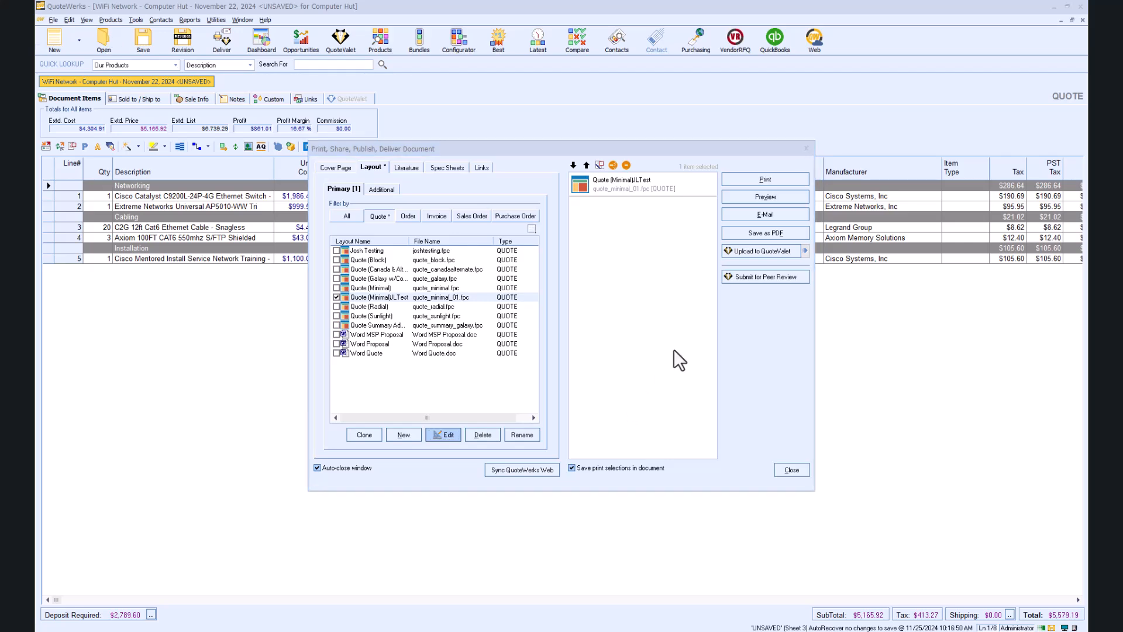
{"action": "left_click", "coordinate": [752, 202]}
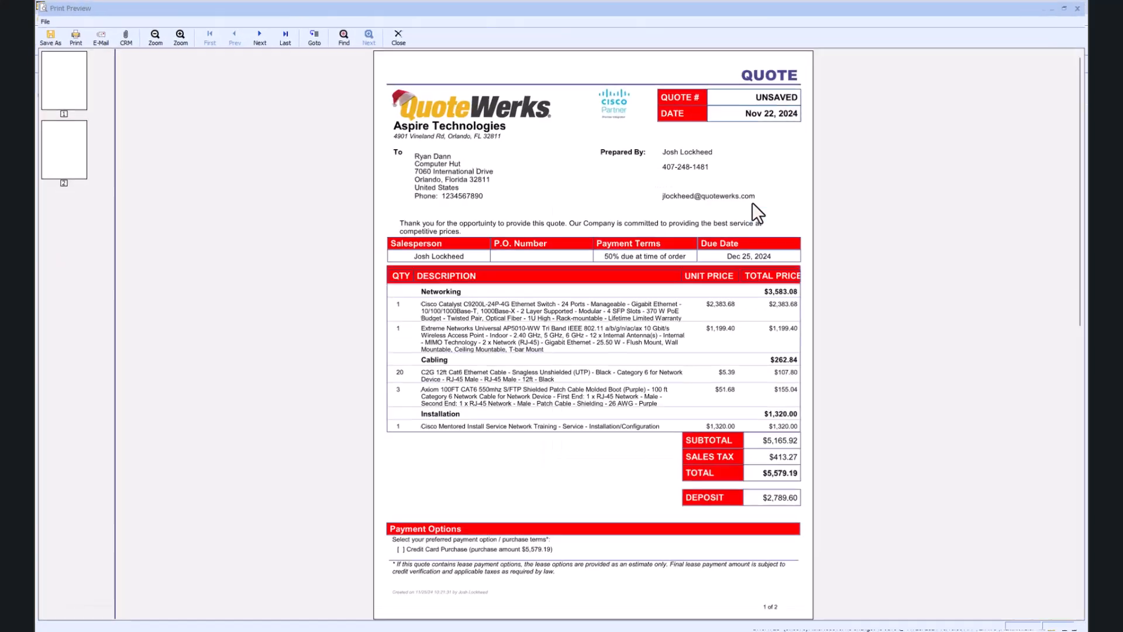